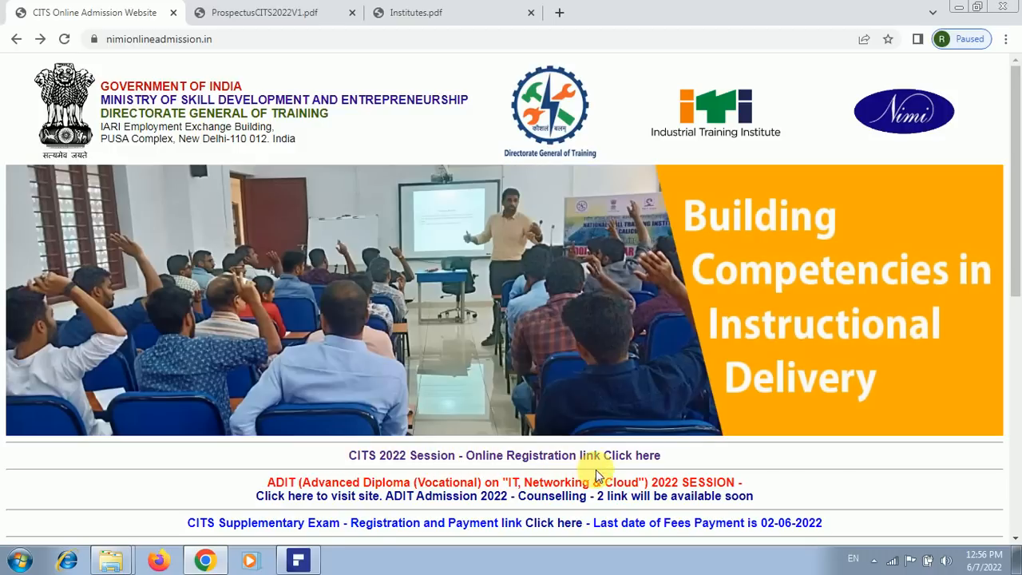
Open the CITS 2022 Session online registration page and scroll down its home page
left_click(624, 465)
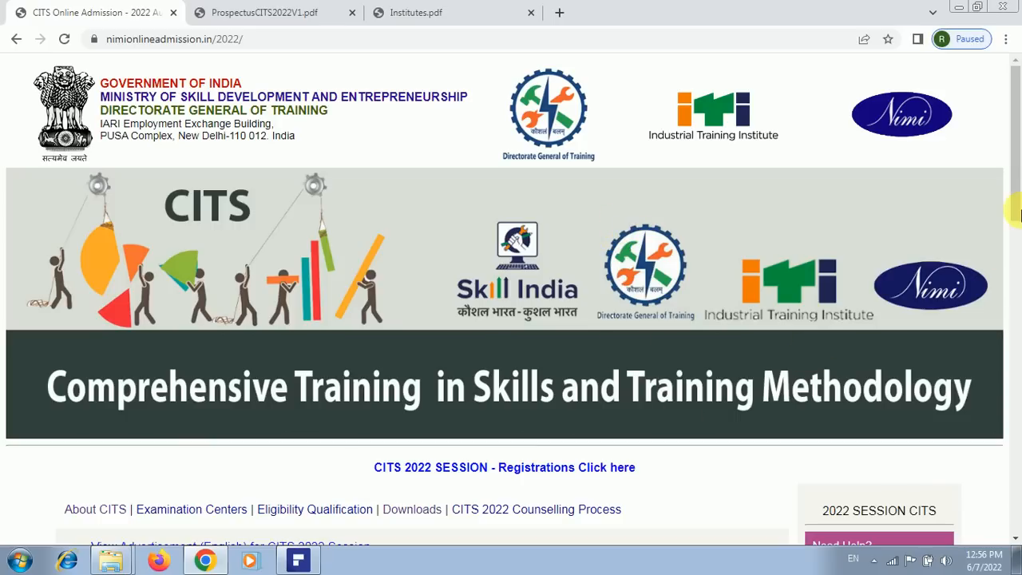
left_click_drag(1019, 189, 1019, 255)
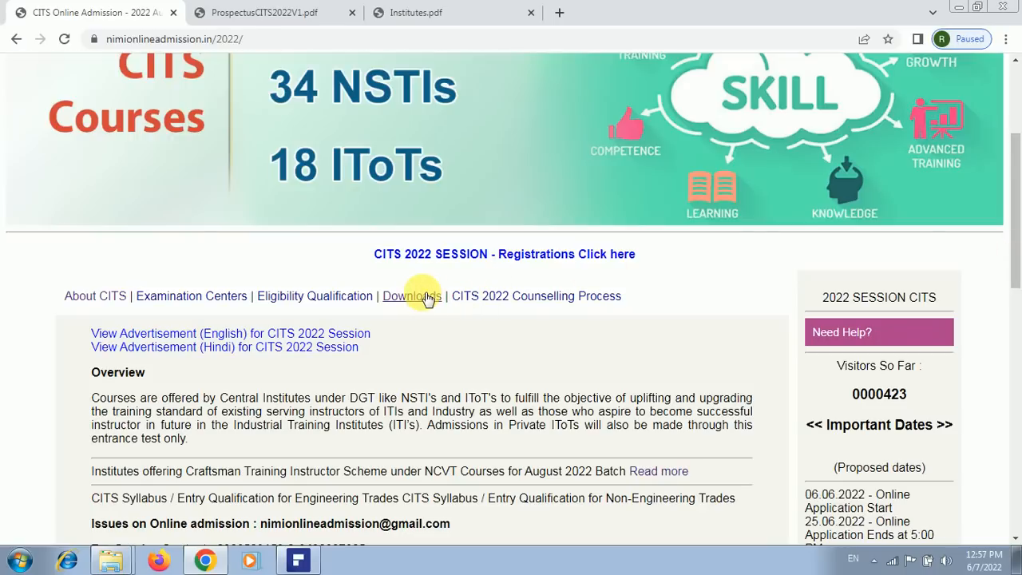
Show the Downloads list with the prospectus, instructions, how-to-apply and FAQ links
left_click(425, 297)
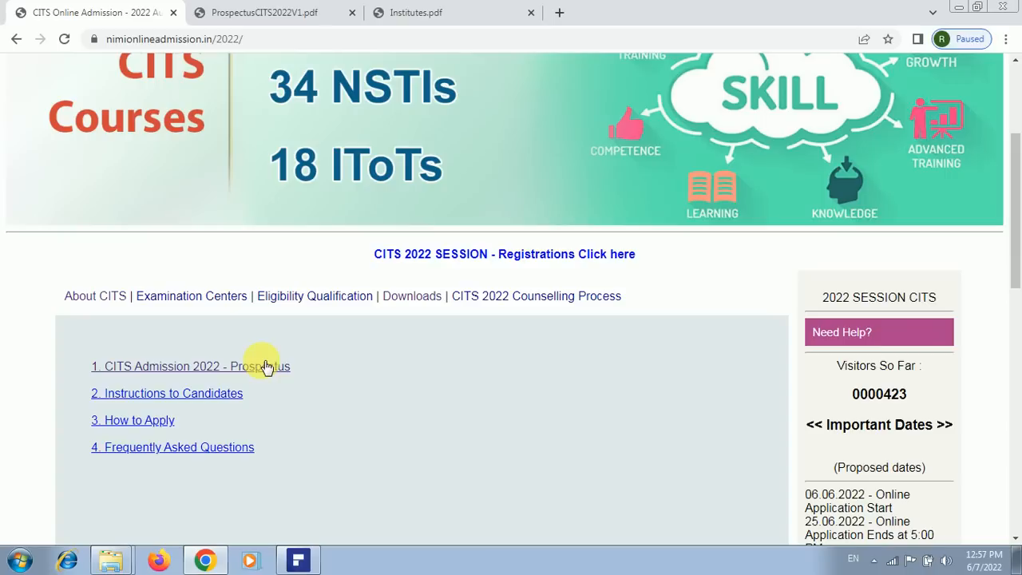
Switch to the ProspectusCITS2022V1.pdf tab and scroll to Annexure III on page 12
left_click(257, 14)
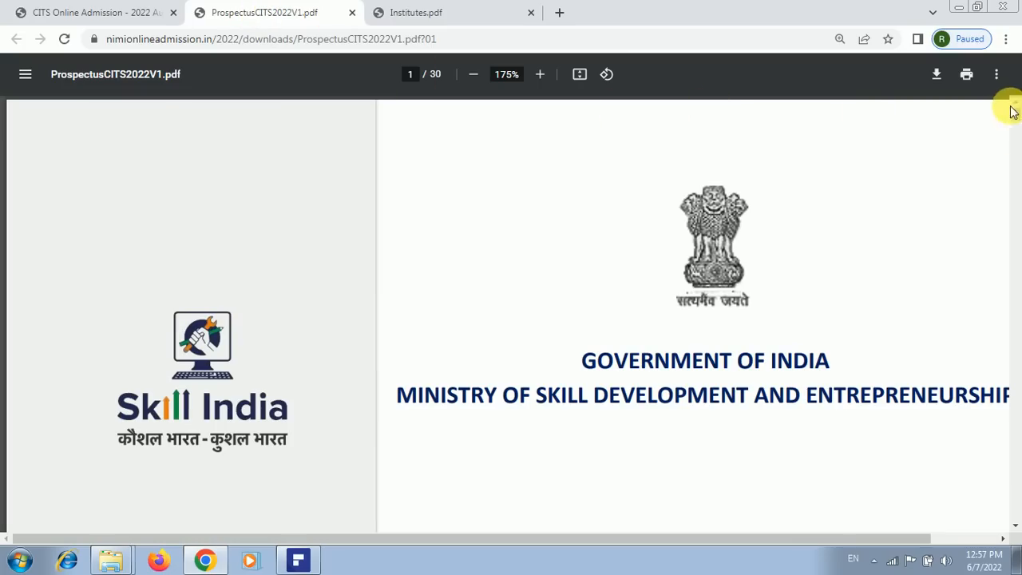
left_click_drag(1017, 120, 1016, 221)
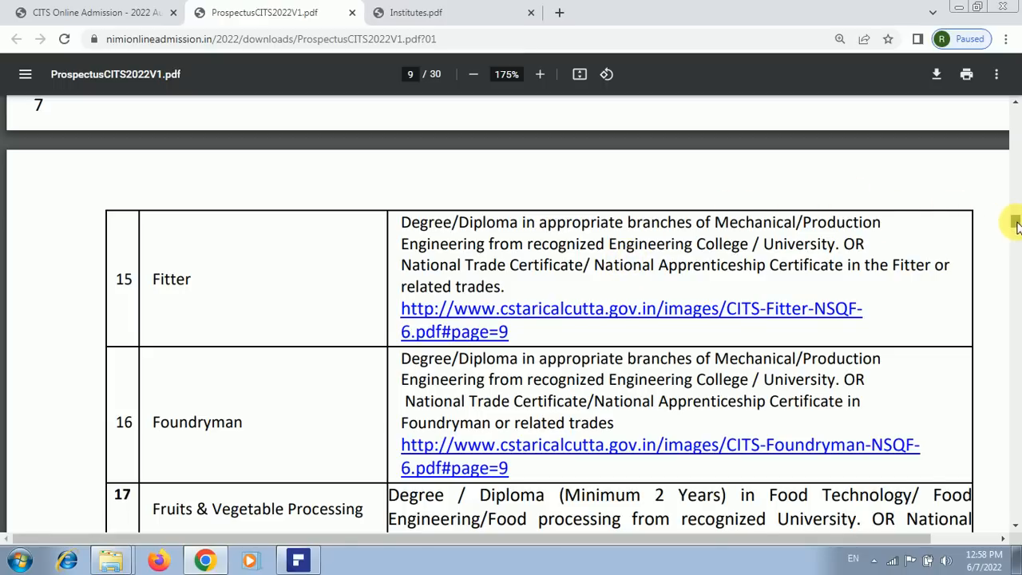
left_click_drag(1015, 225, 992, 281)
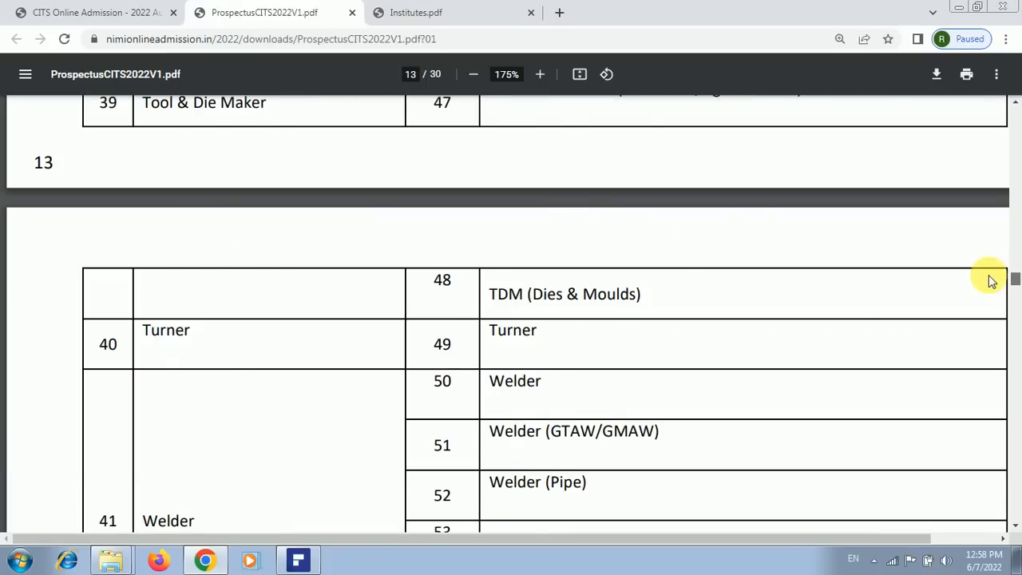
scroll(826, 326, "up", 10)
scroll(826, 327, "up", 6)
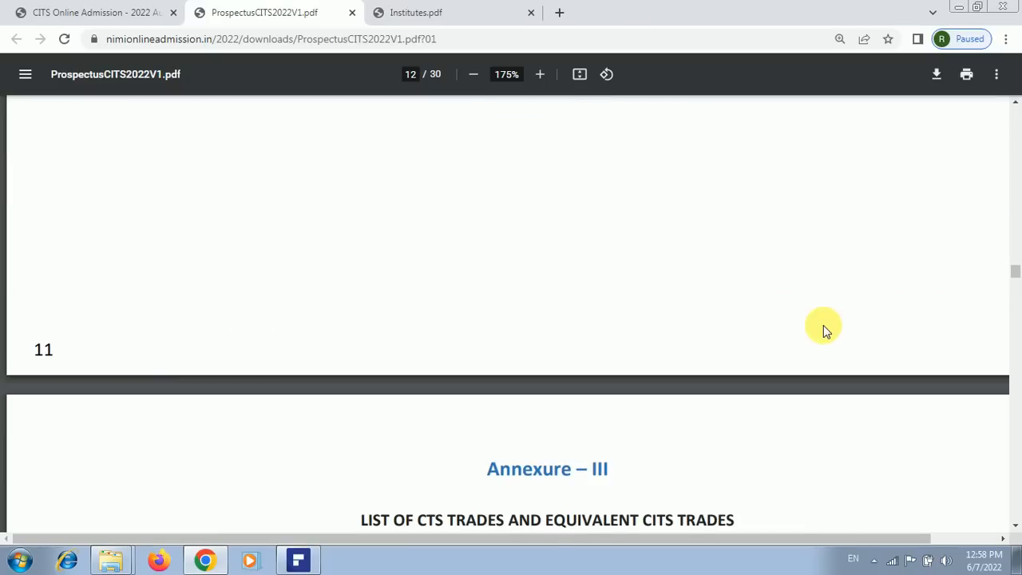
Scroll the Annexure III table past Fitter to page 14's Machinist rows
scroll(825, 329, "down", 4)
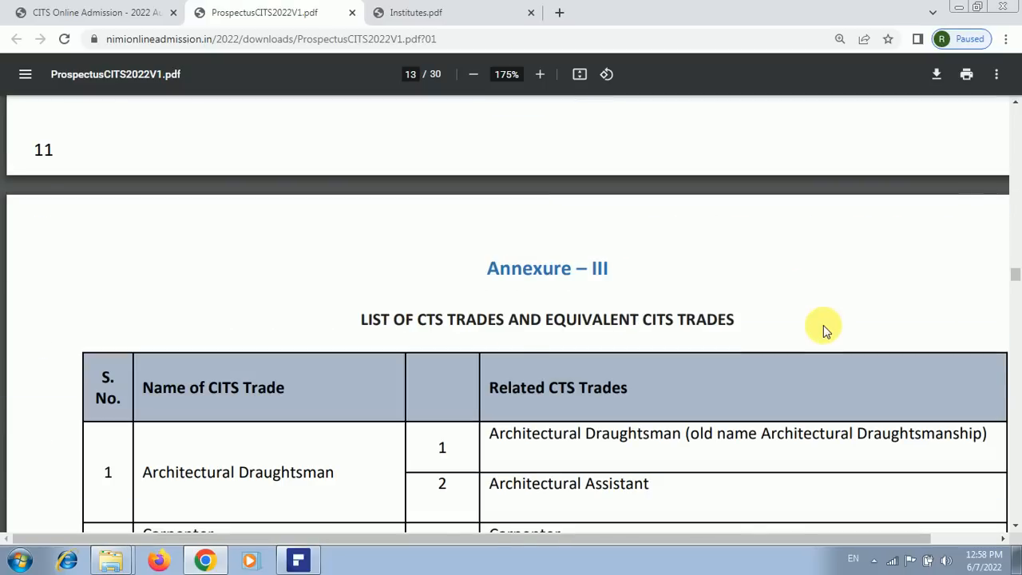
scroll(822, 327, "down", 2)
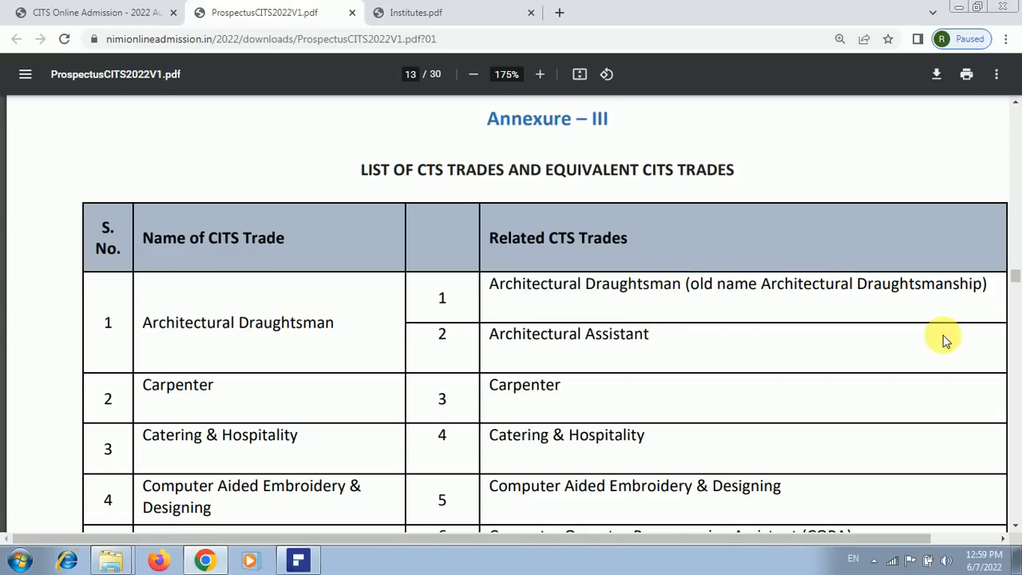
scroll(942, 340, "down", 3)
scroll(935, 355, "down", 5)
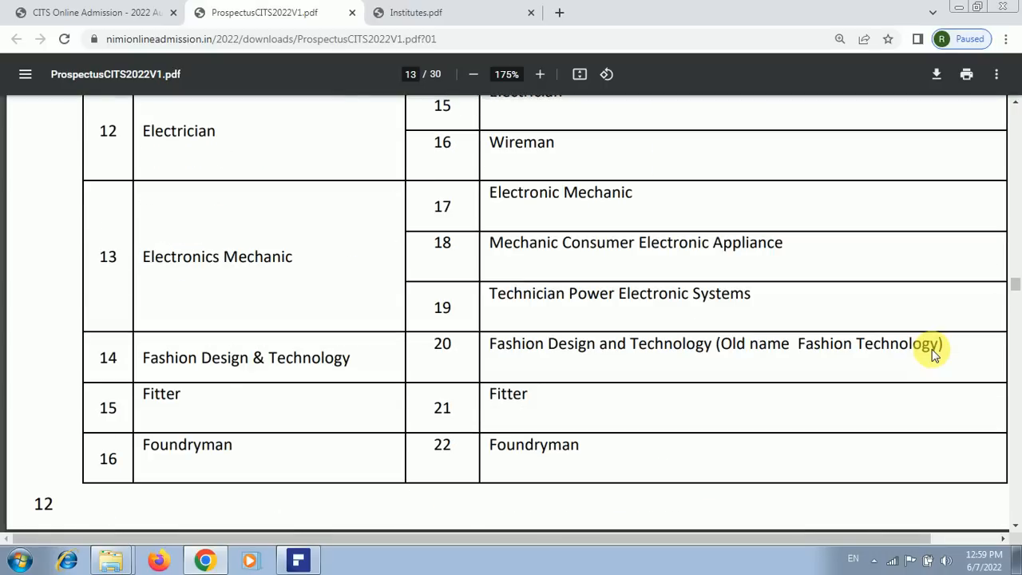
scroll(935, 353, "down", 5)
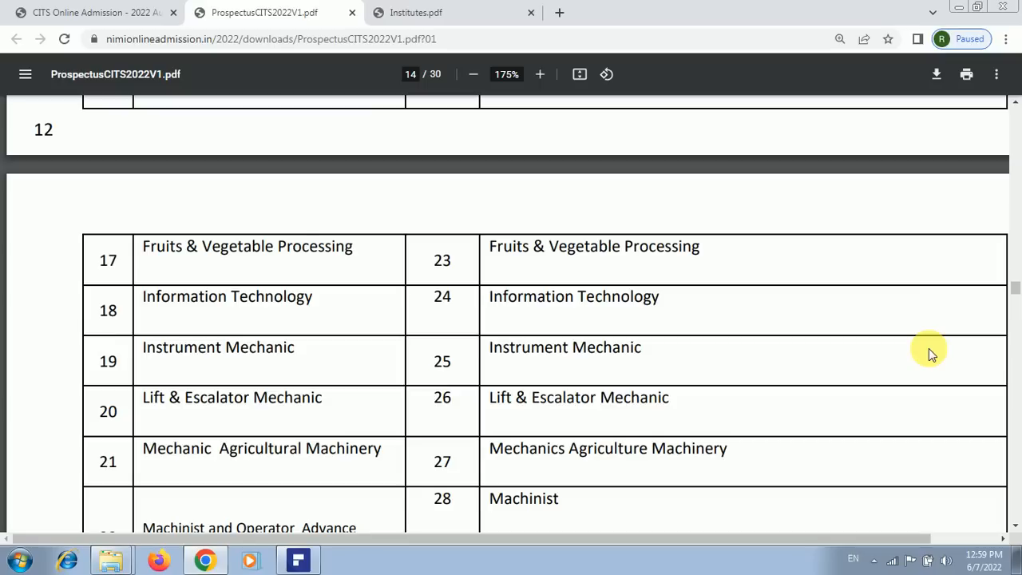
scroll(929, 349, "down", 3)
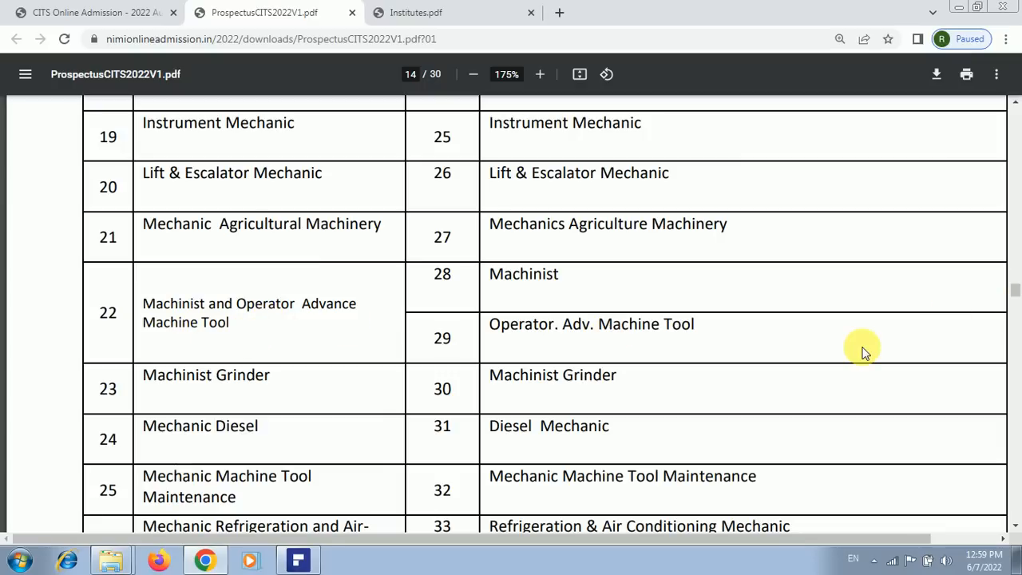
scroll(858, 357, "down", 4)
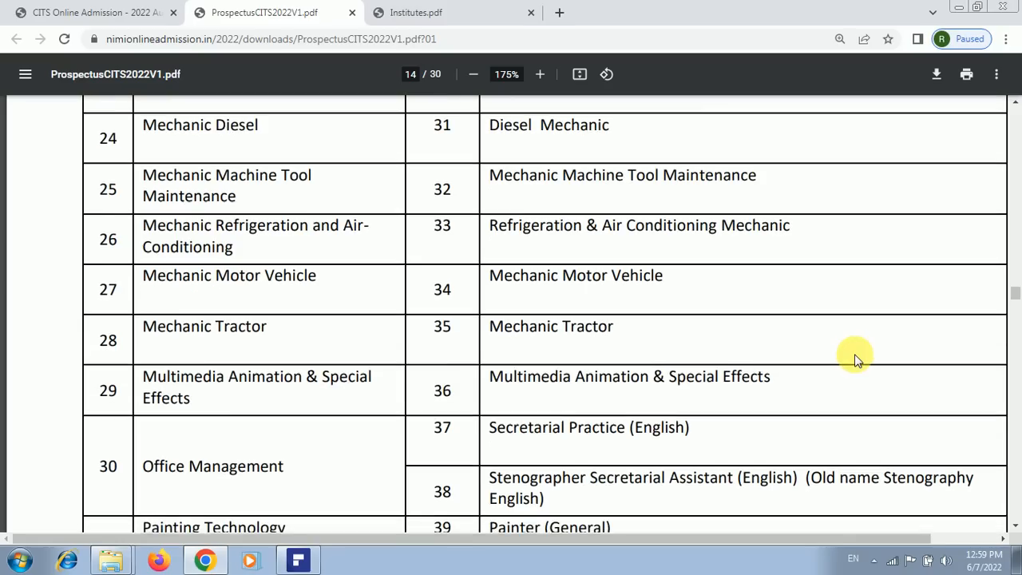
Scroll to page 15 to read the final Welder entries, CITS trades 50–55
scroll(856, 359, "down", 2)
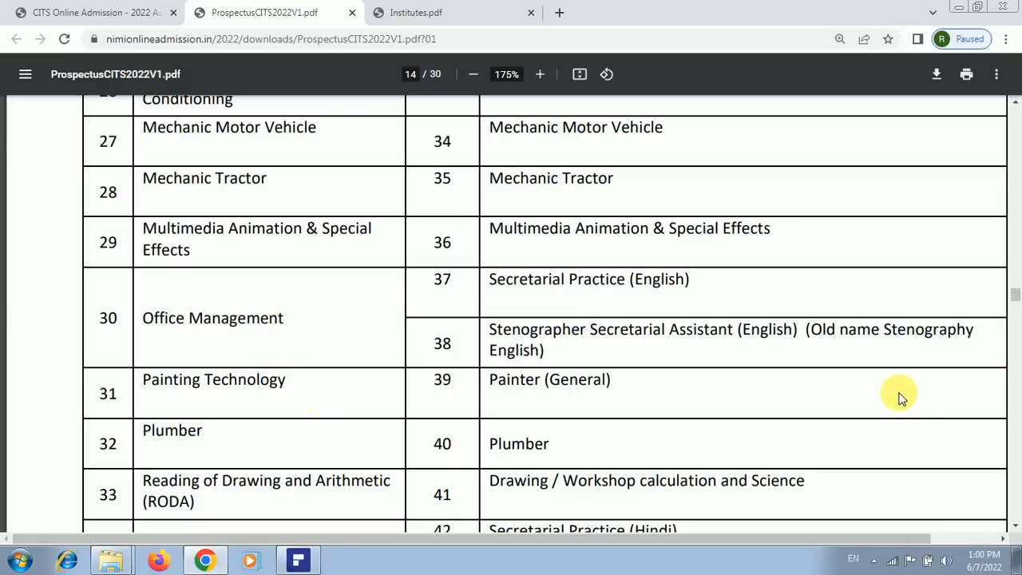
scroll(899, 396, "down", 3)
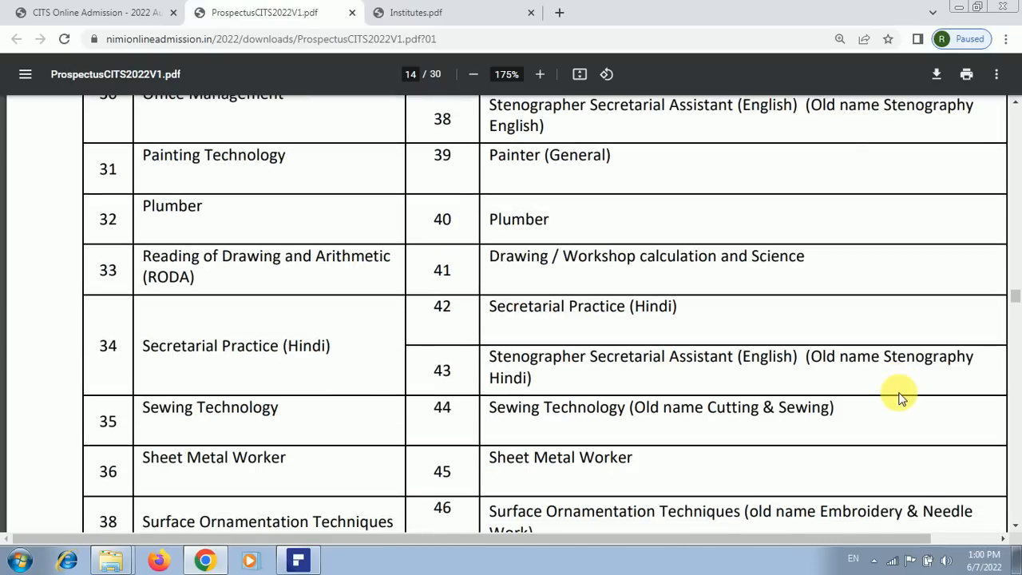
scroll(900, 397, "down", 4)
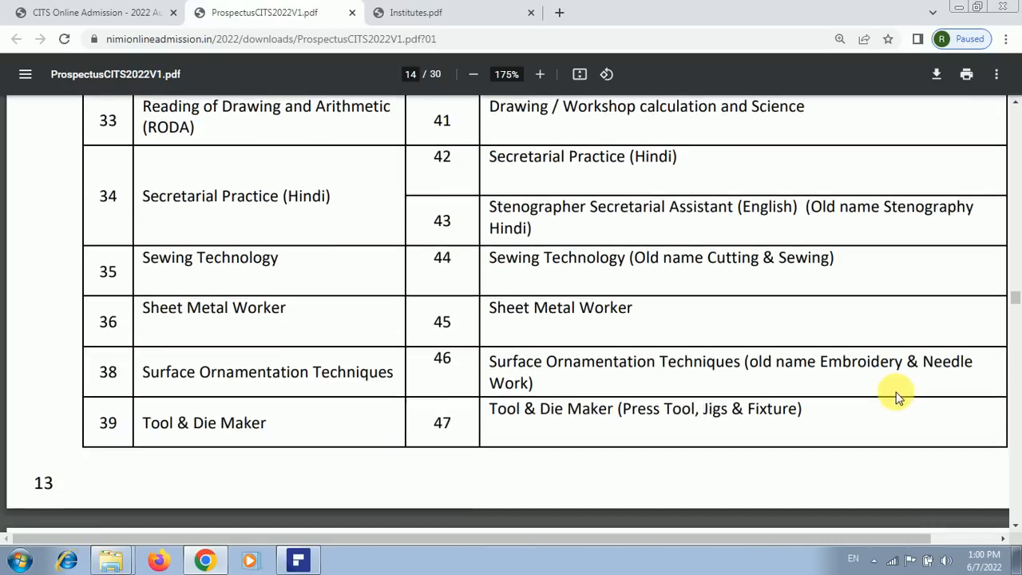
scroll(899, 397, "down", 4)
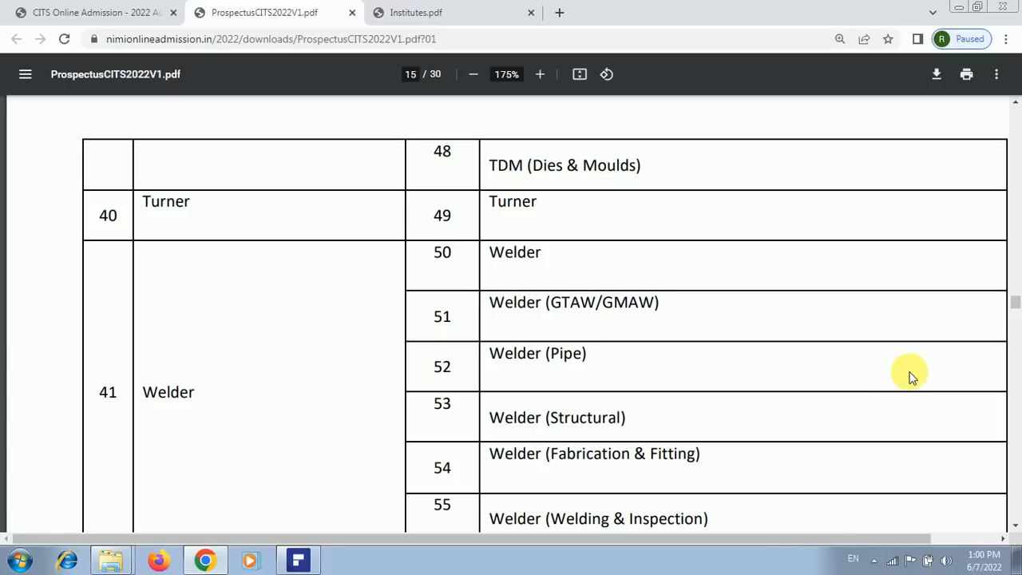
scroll(911, 375, "down", 1)
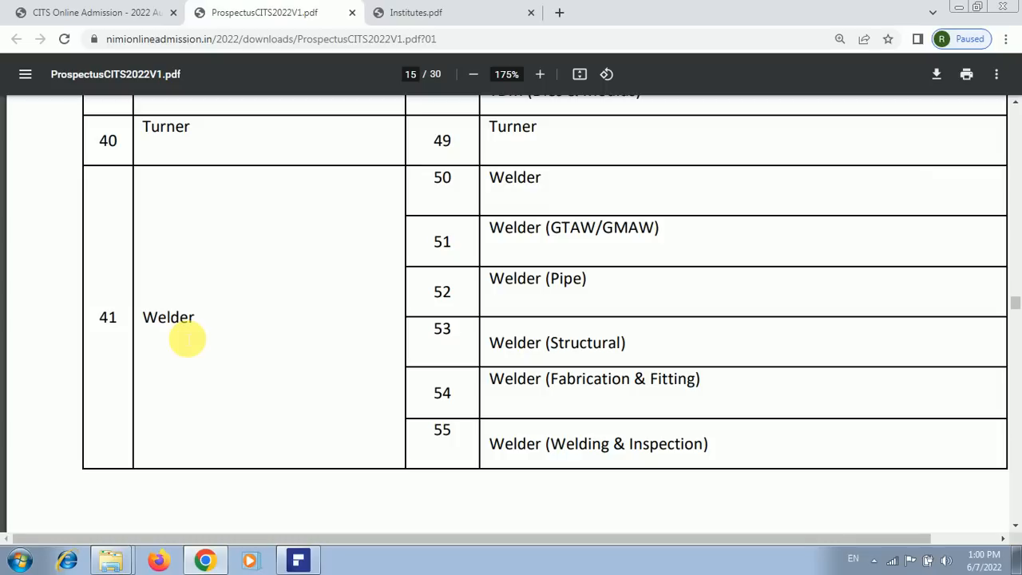
Return to the CITS Online Admission tab and open the 2022 session registrations page
left_click(100, 12)
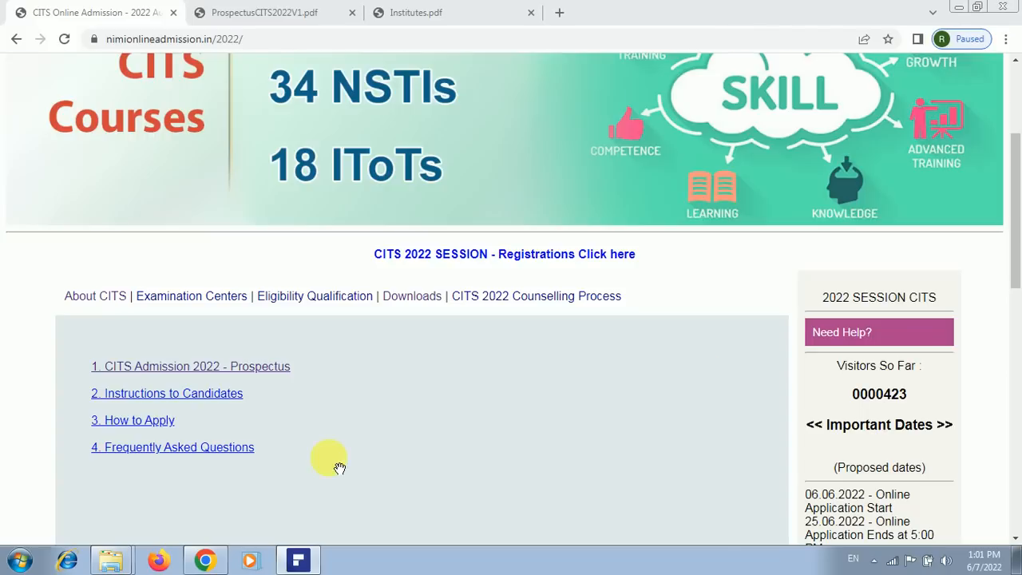
left_click(202, 561)
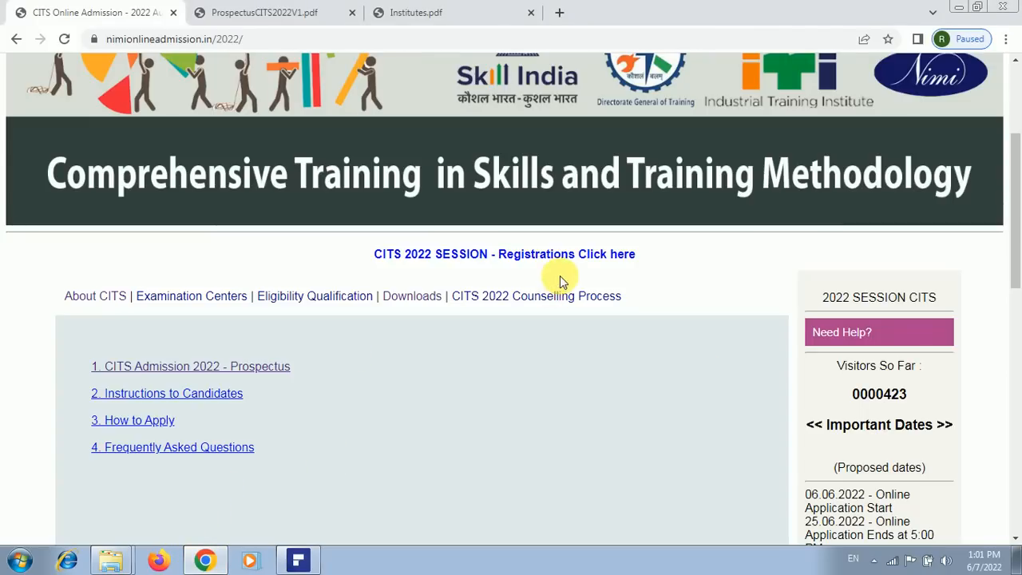
left_click(571, 257)
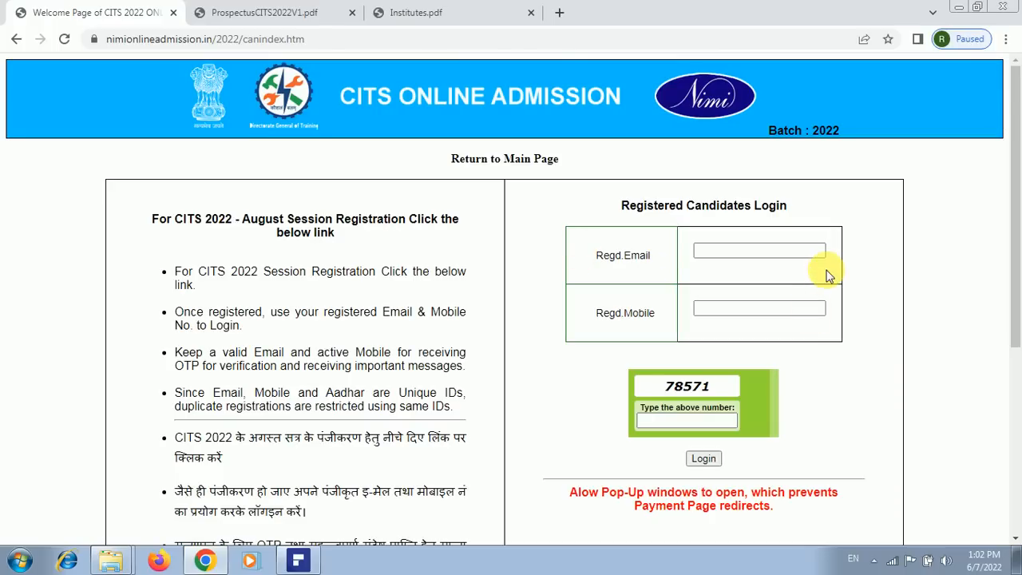
Scroll down the welcome page and follow REGISTER NOW to the One Time Registration form
left_click(751, 254)
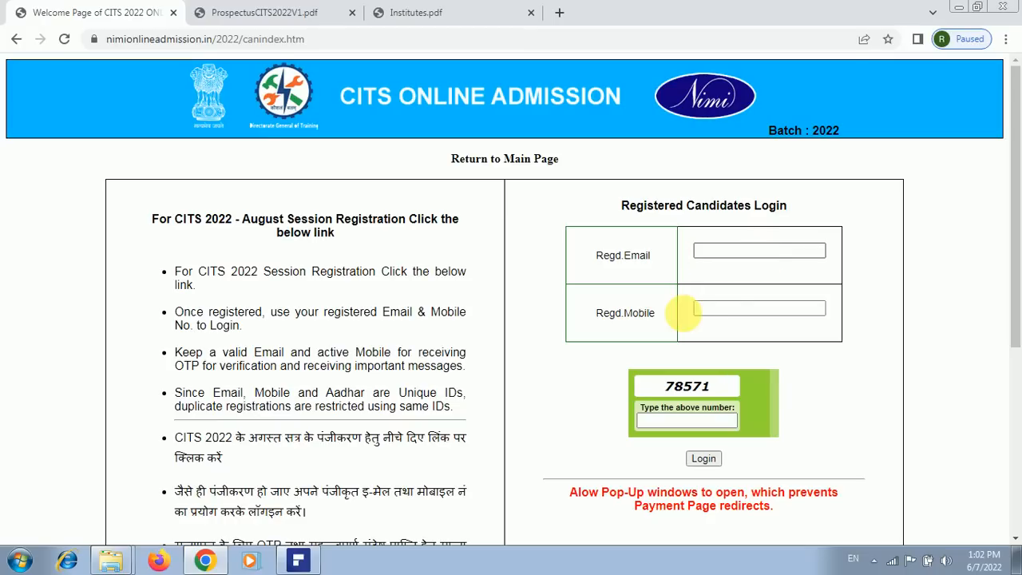
left_click_drag(1018, 270, 1017, 452)
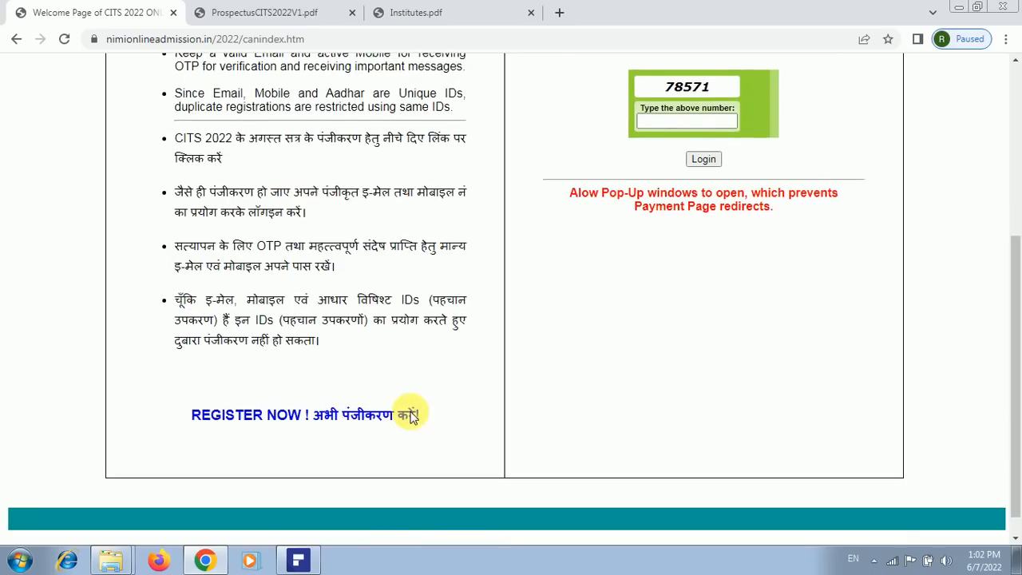
left_click(331, 421)
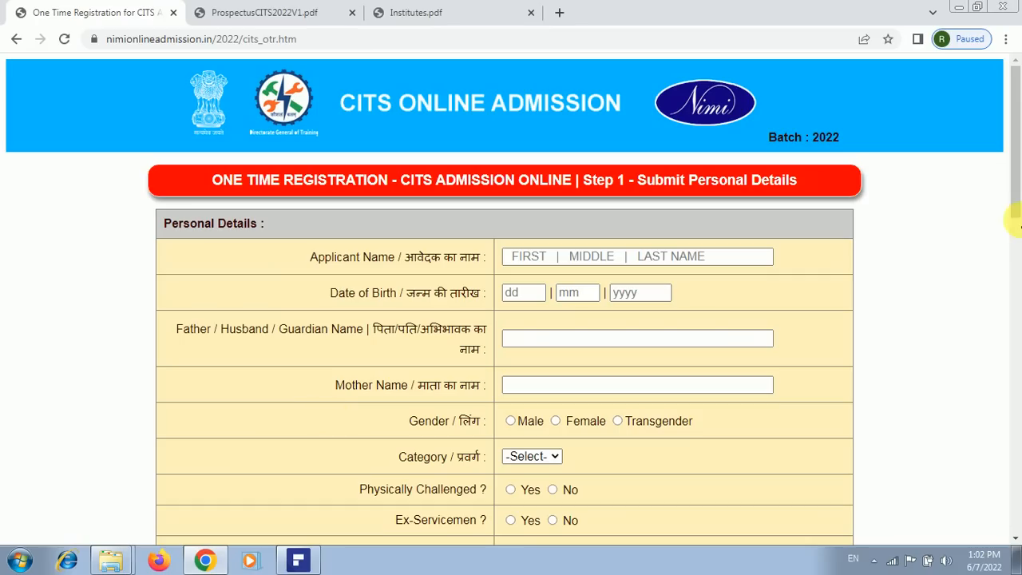
Enter the applicant's full name in the Step 1 form
left_click_drag(1020, 168, 1019, 127)
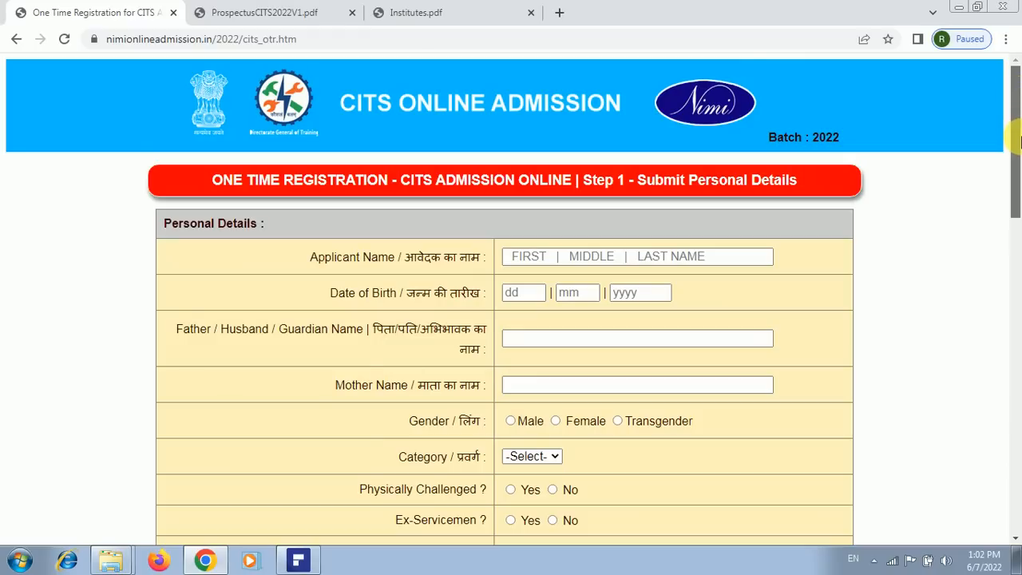
scroll(912, 182, "down", 1)
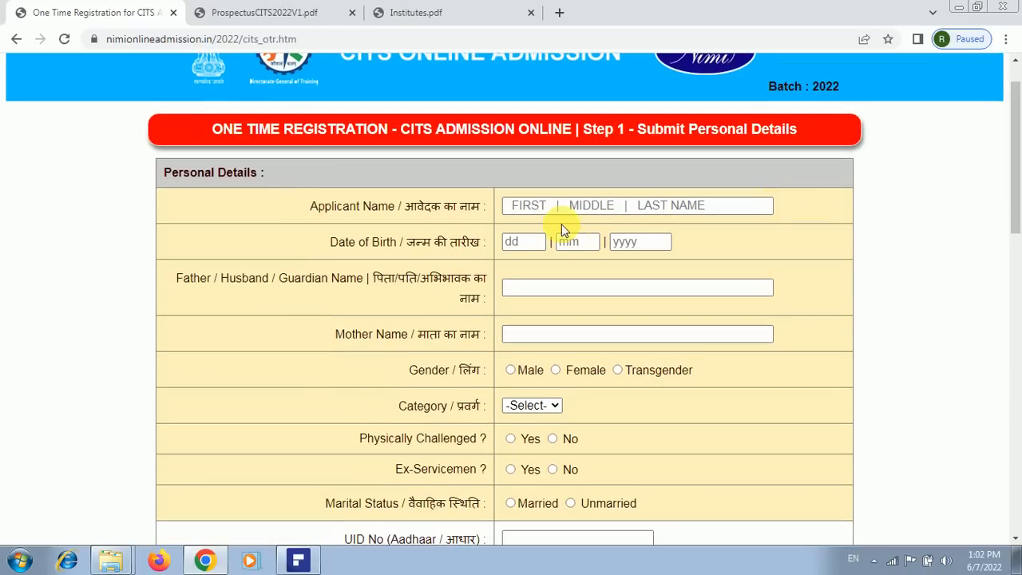
left_click(558, 204)
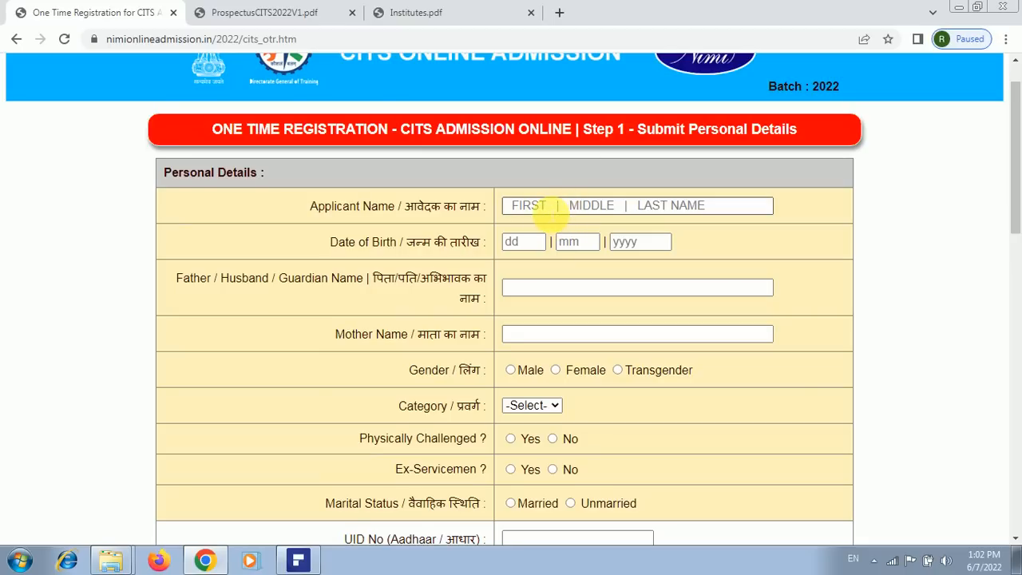
left_click(531, 208)
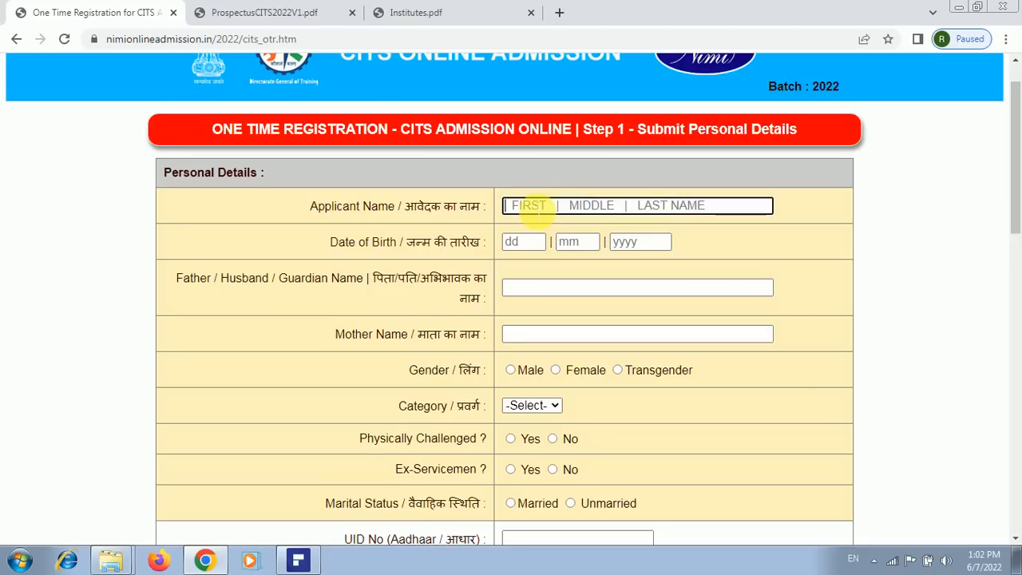
type("RANJAN")
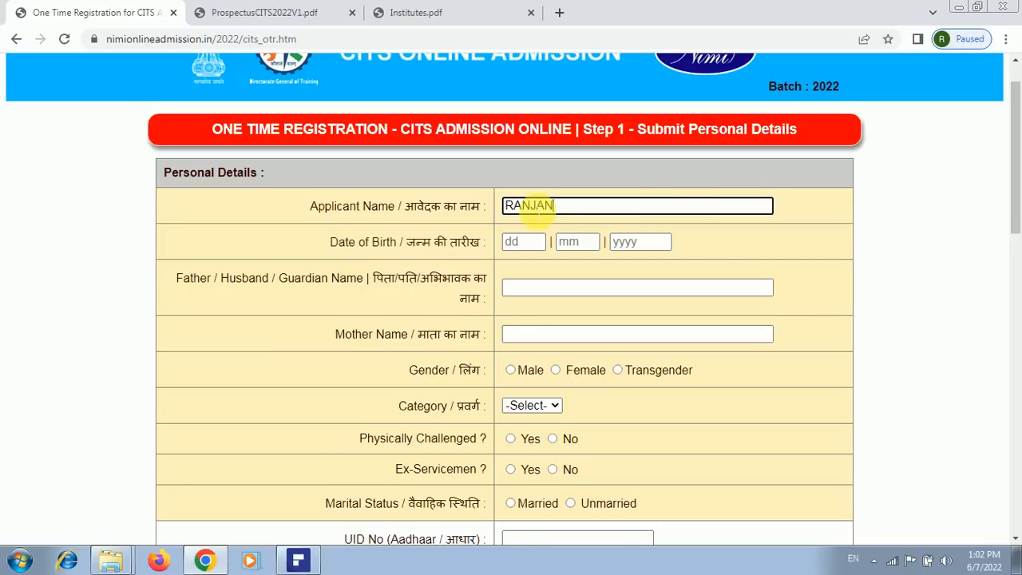
left_click(521, 241)
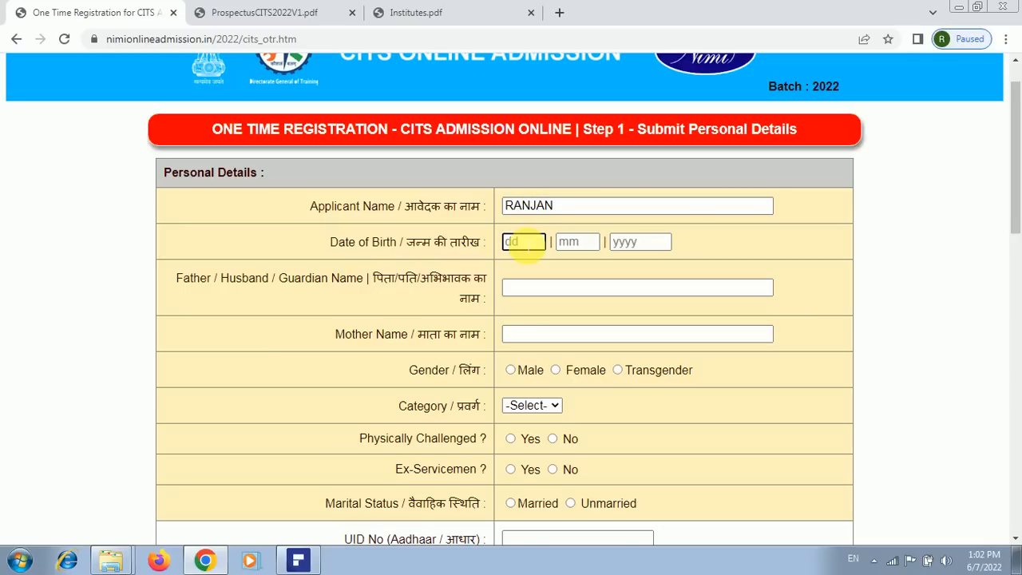
type("22")
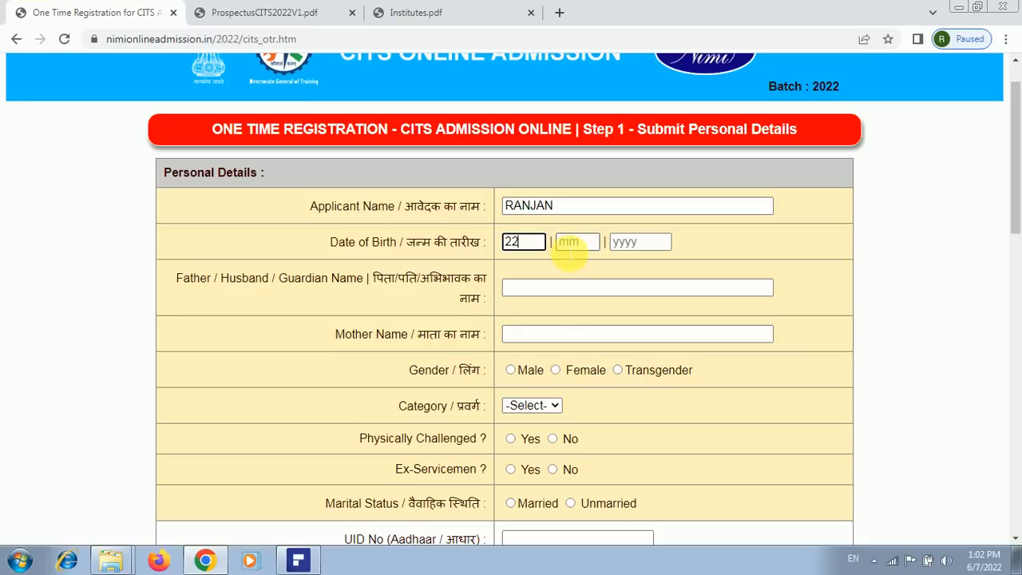
left_click(569, 243)
type("12")
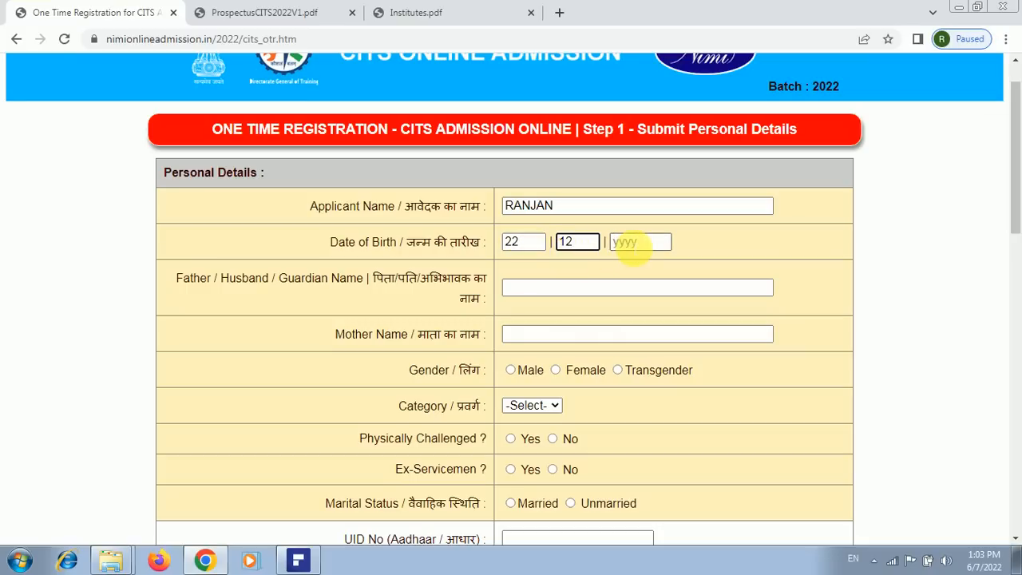
left_click(636, 244)
type("1995")
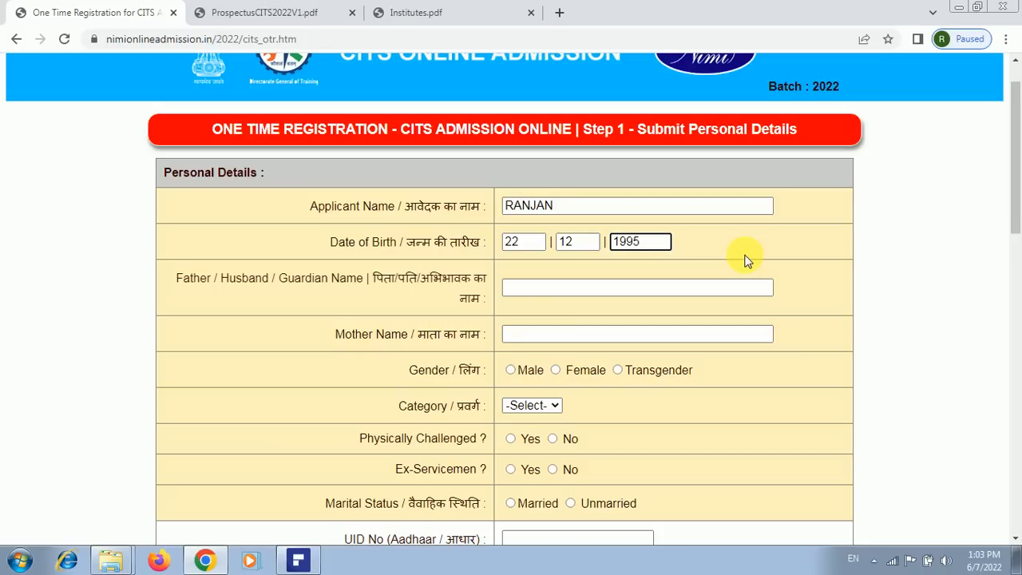
Type the father/guardian's name and then the mother's name into their fields
left_click(655, 292)
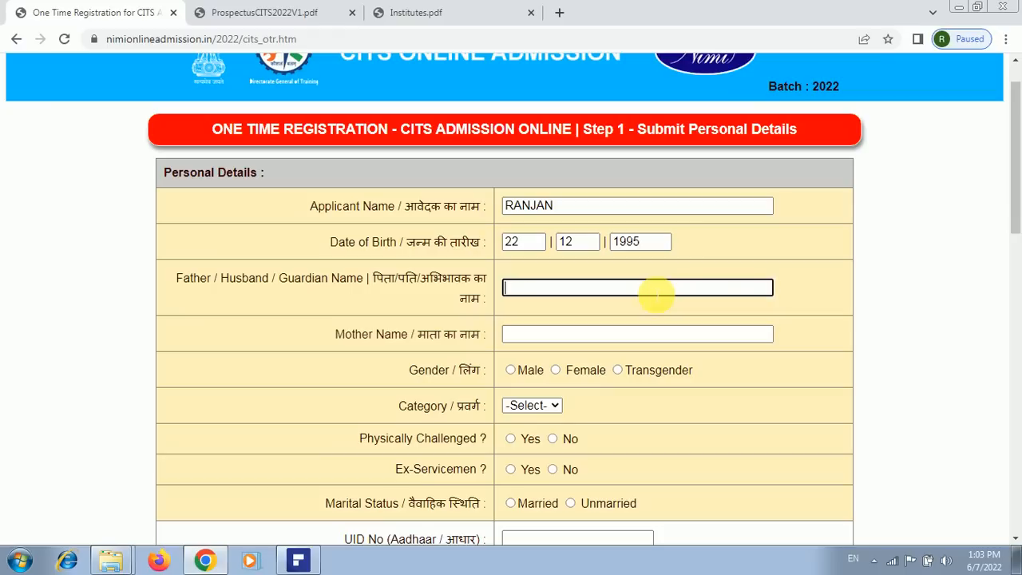
type("RAKESH")
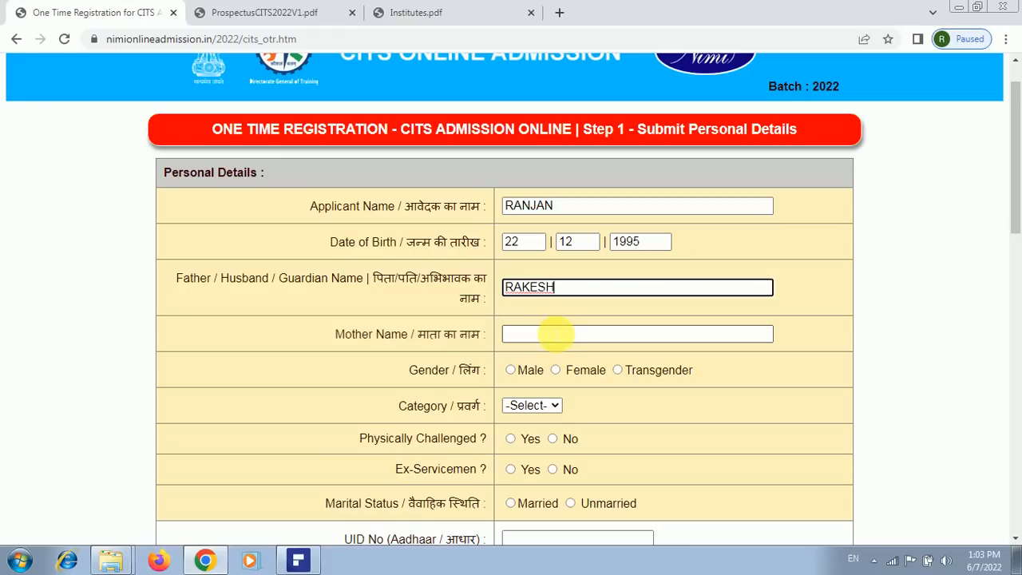
left_click(553, 338)
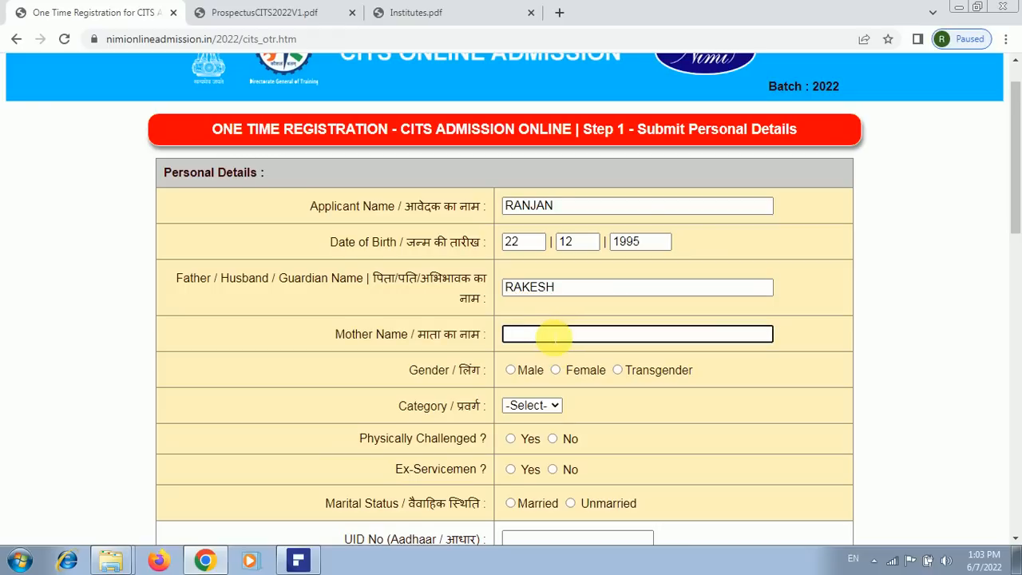
type("HHHHHHHH")
Select Male, General category, No for physically challenged and ex-serviceman, and Unmarried
left_click_drag(1018, 197, 1018, 249)
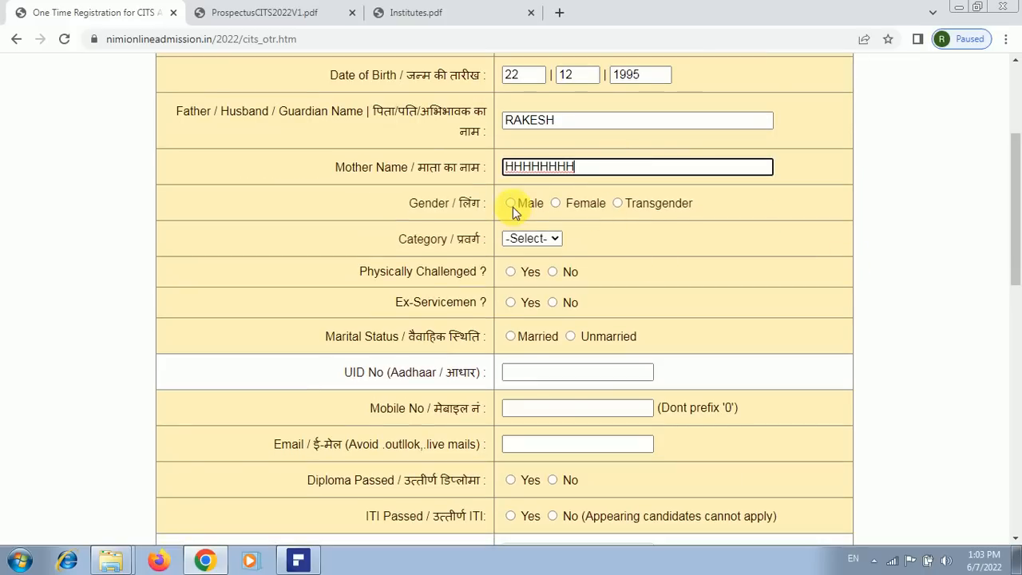
left_click(511, 203)
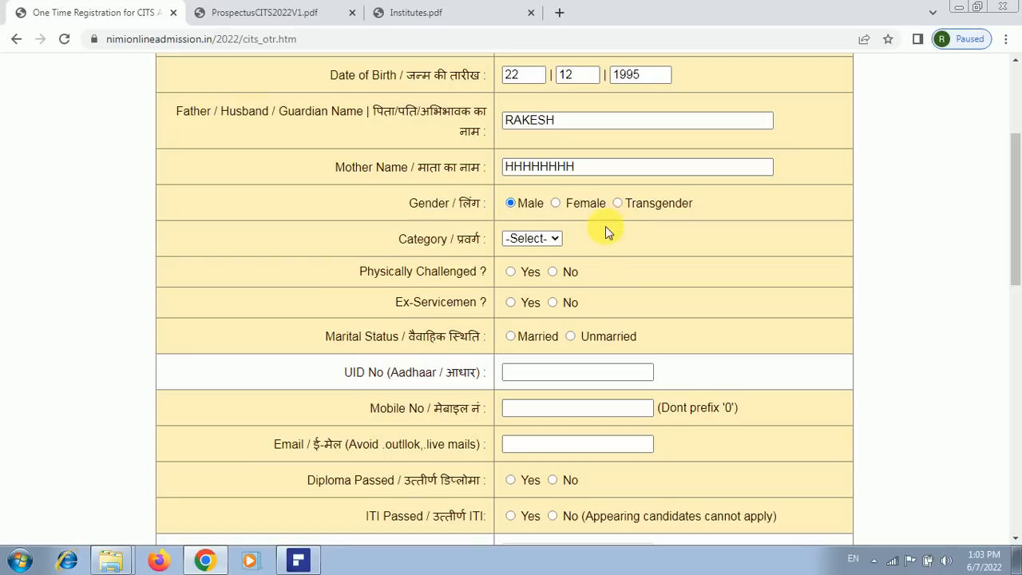
left_click(557, 241)
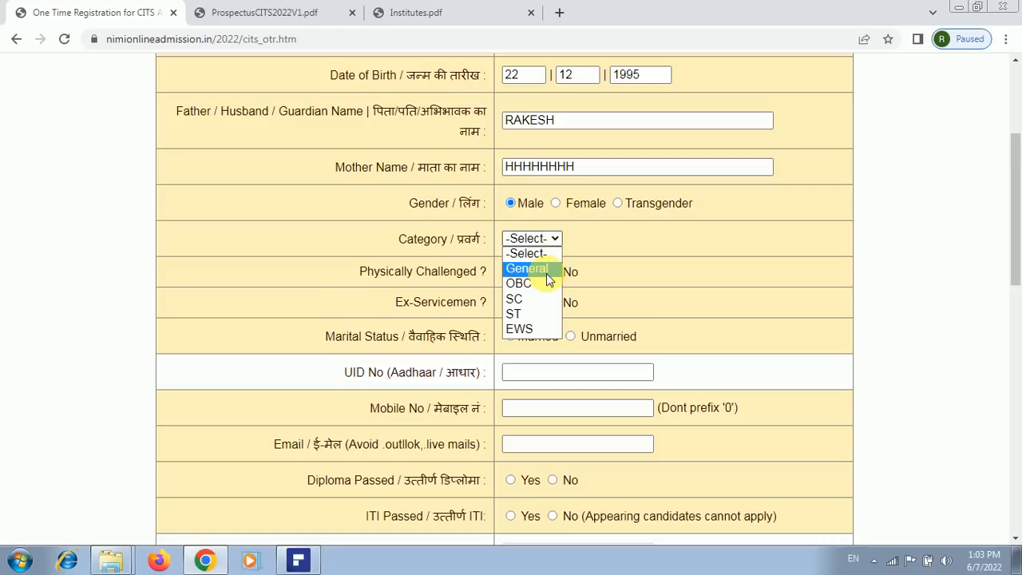
left_click(546, 273)
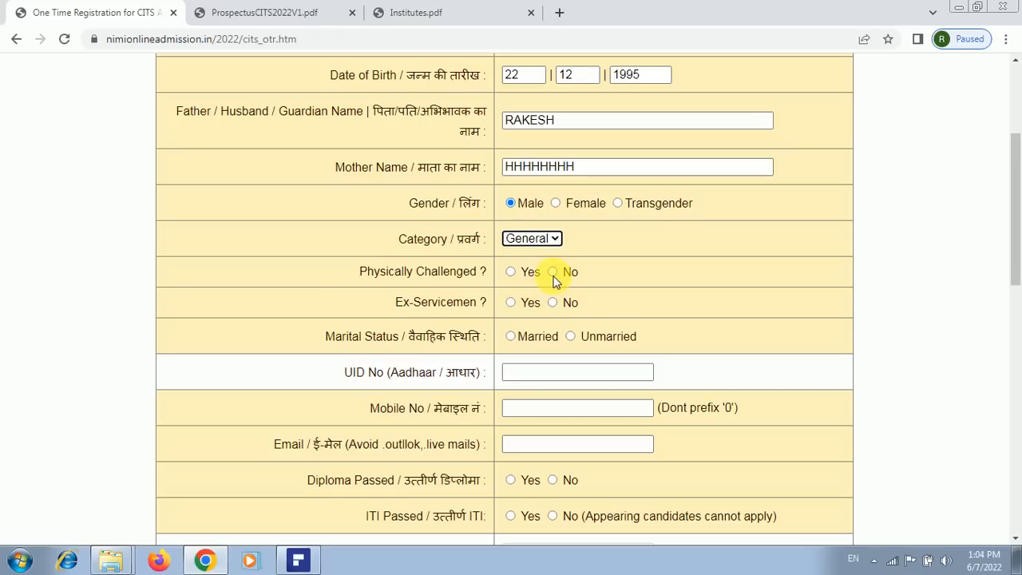
left_click(553, 274)
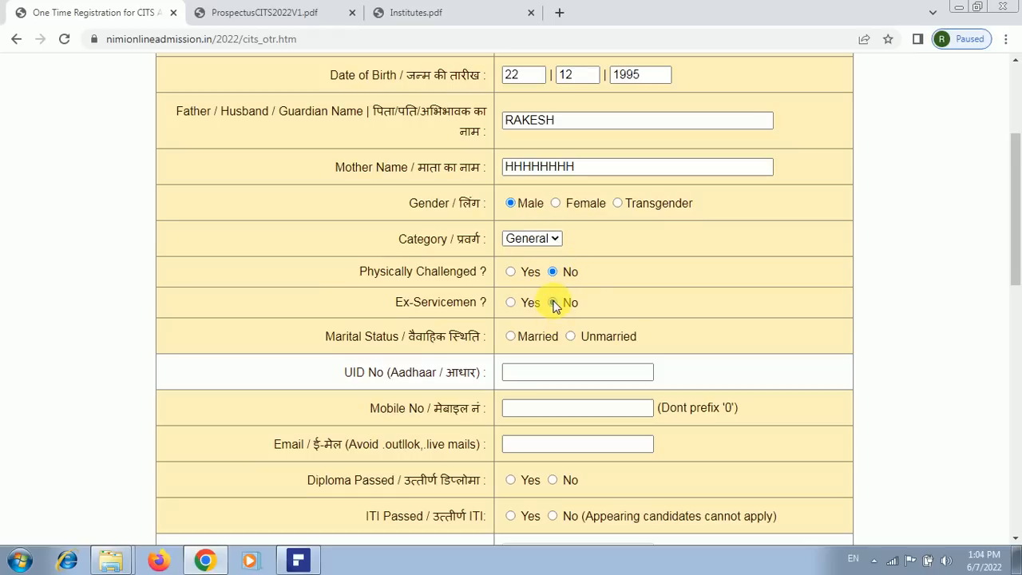
left_click(552, 303)
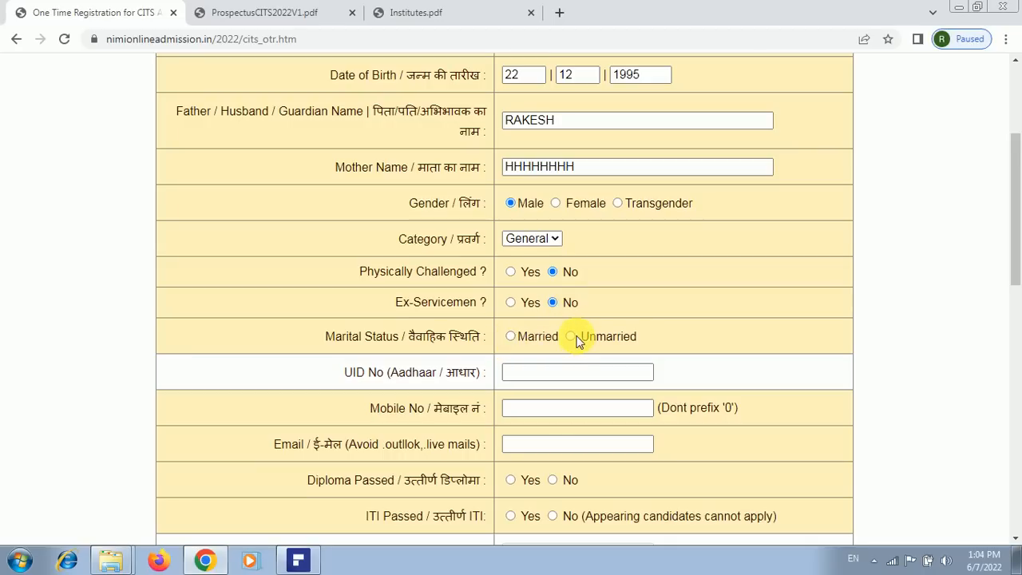
left_click(570, 337)
Fill UID No, Mobile No and Email with the applicant's Aadhaar number, mobile number and e-mail address
scroll(854, 279, "down", 3)
left_click(613, 150)
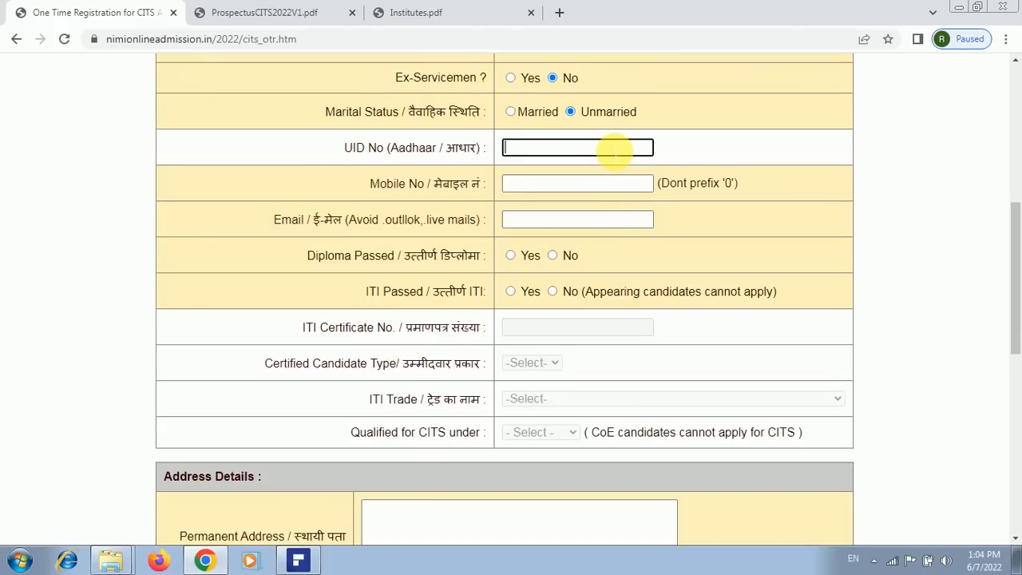
type("123412341234")
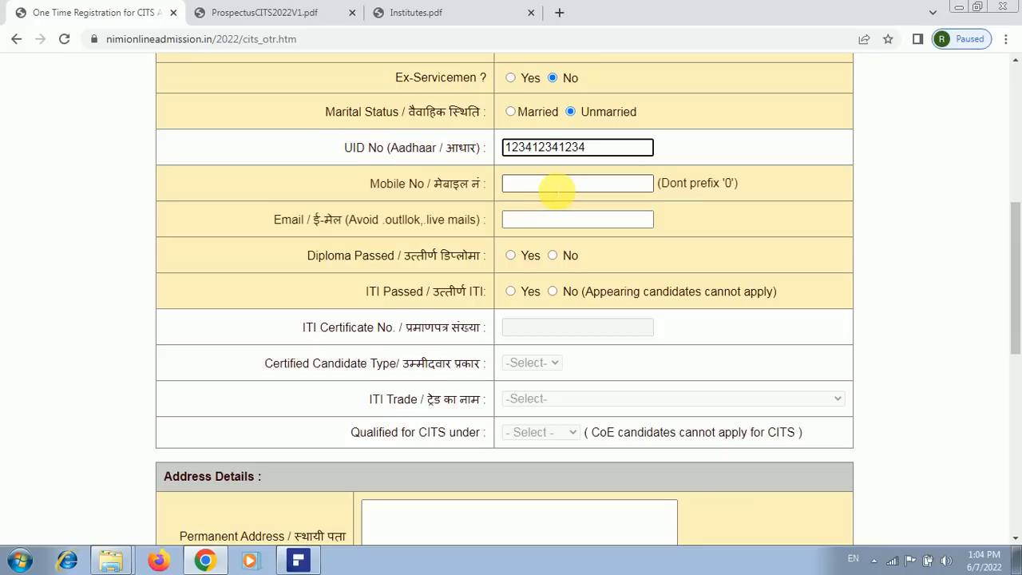
left_click(559, 191)
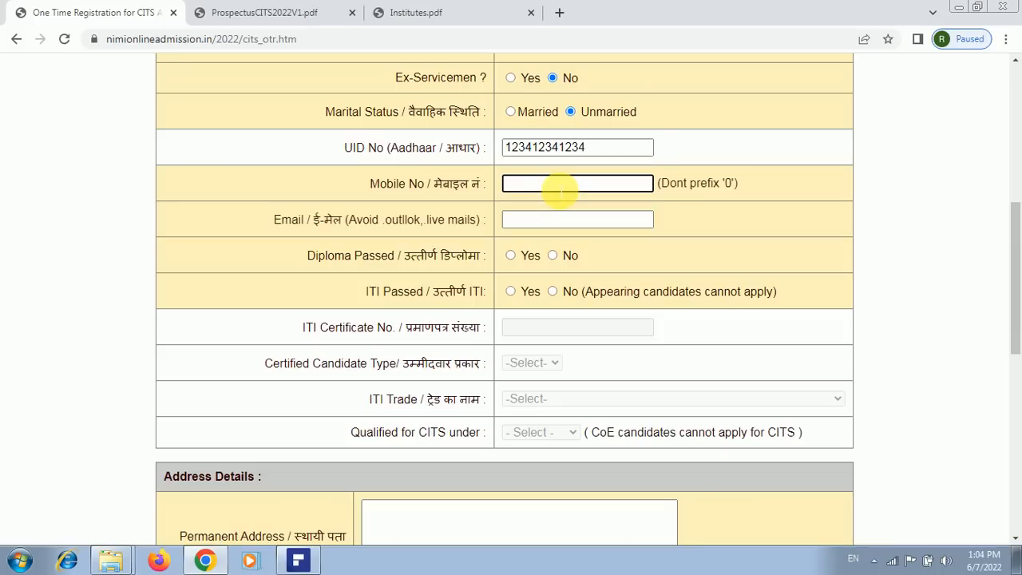
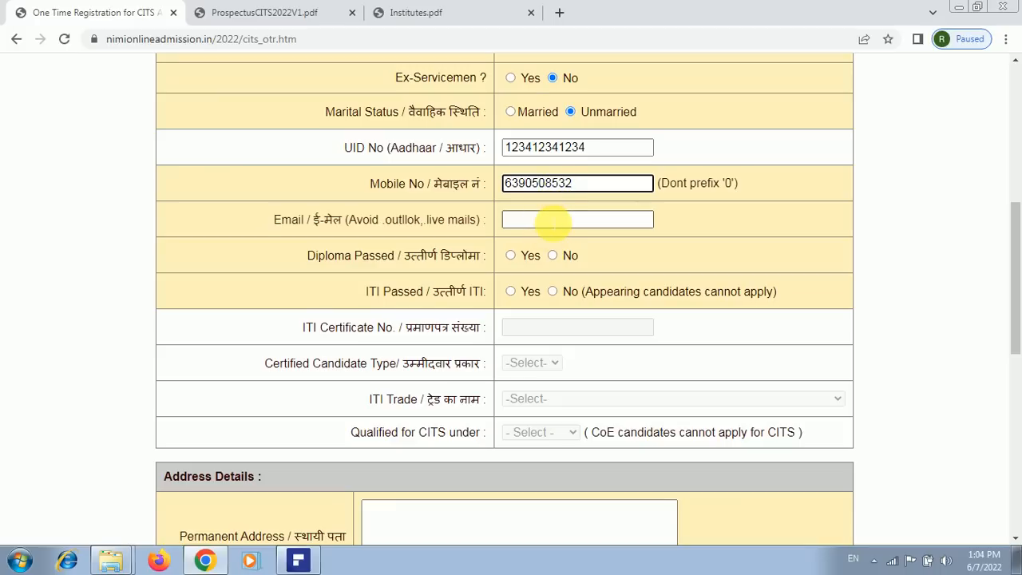
left_click(553, 224)
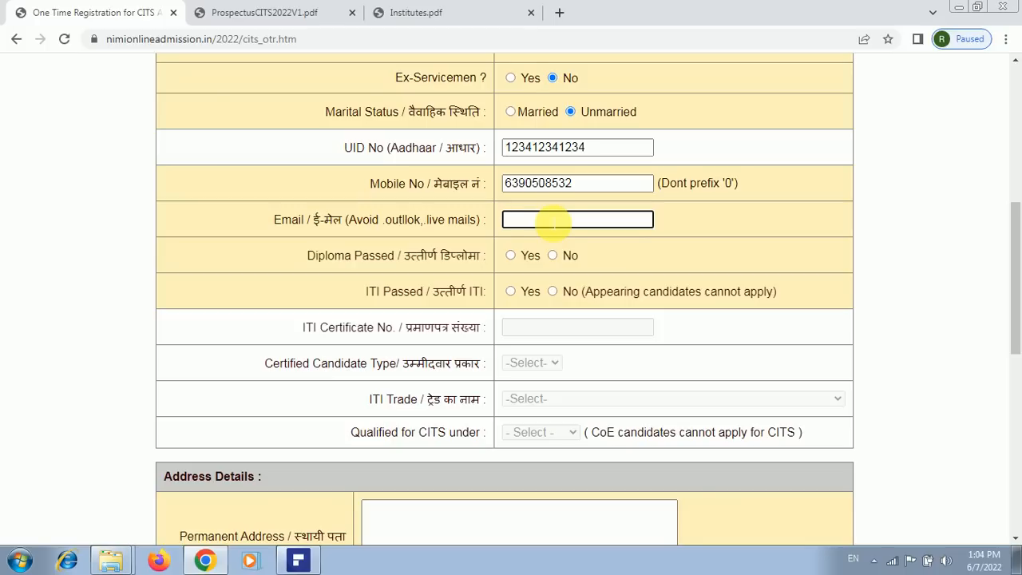
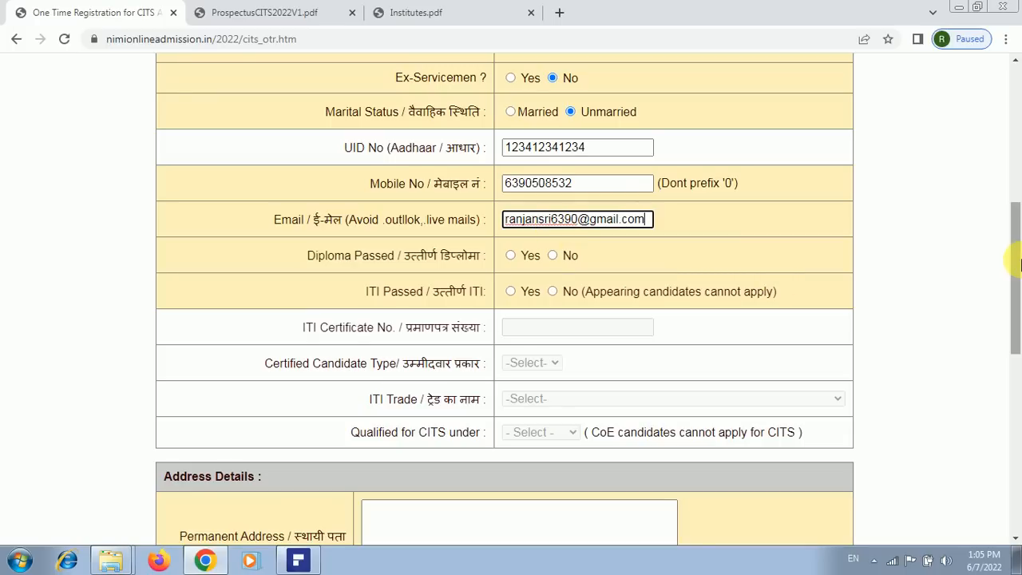
Mark Diploma Passed and ITI Passed both as Yes
scroll(725, 175, "down", 1)
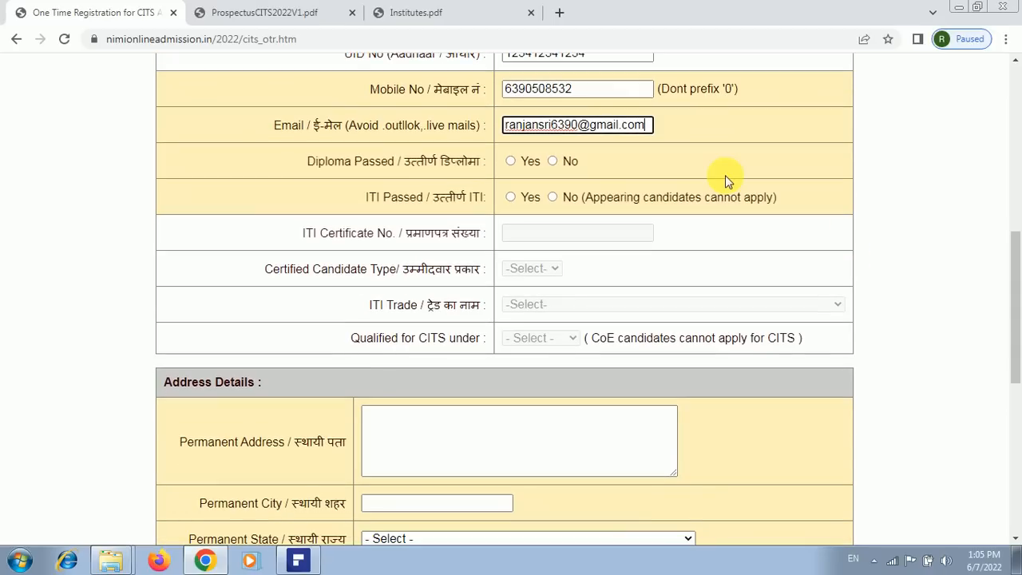
left_click(511, 162)
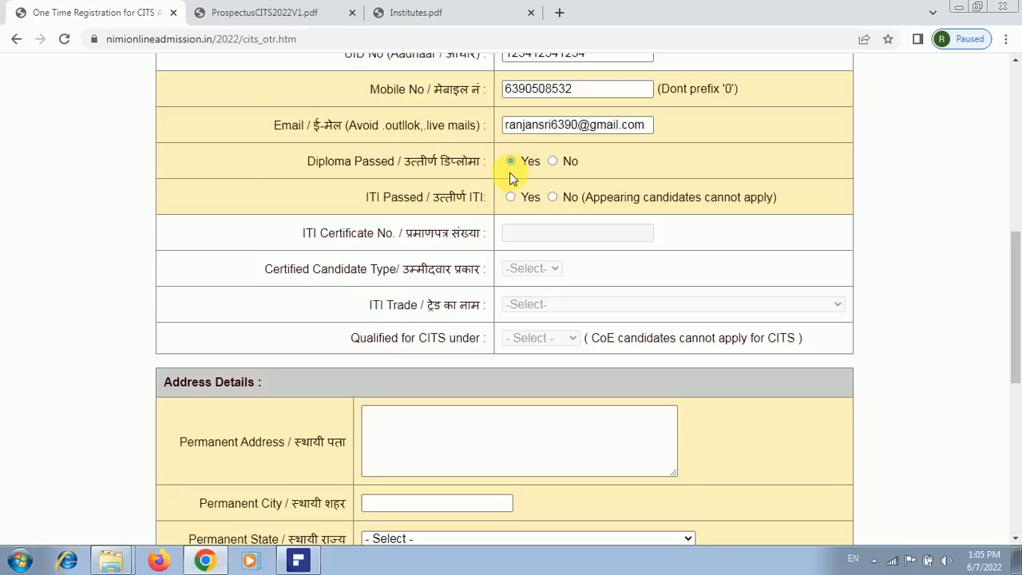
scroll(706, 239, "down", 1)
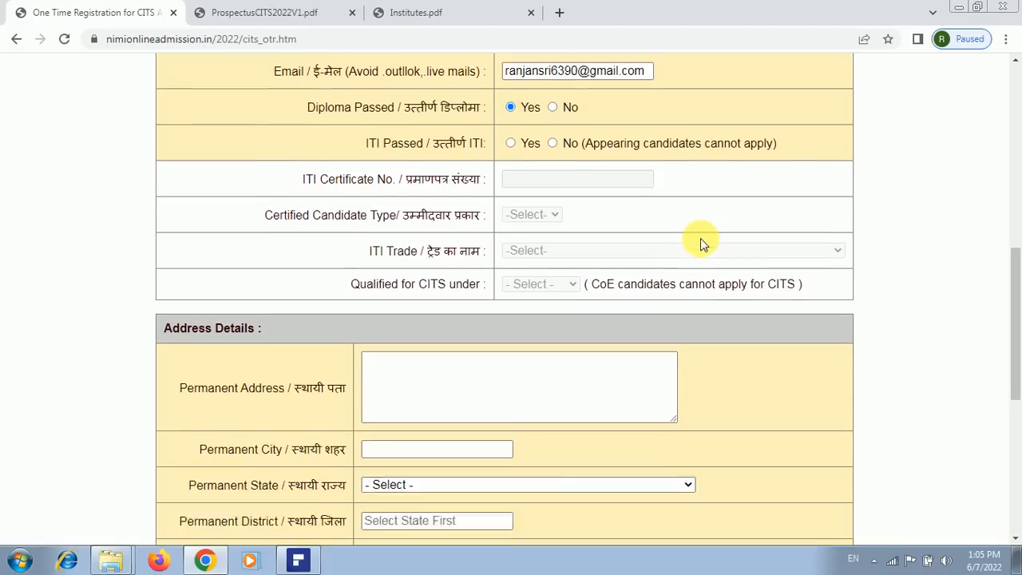
left_click(510, 123)
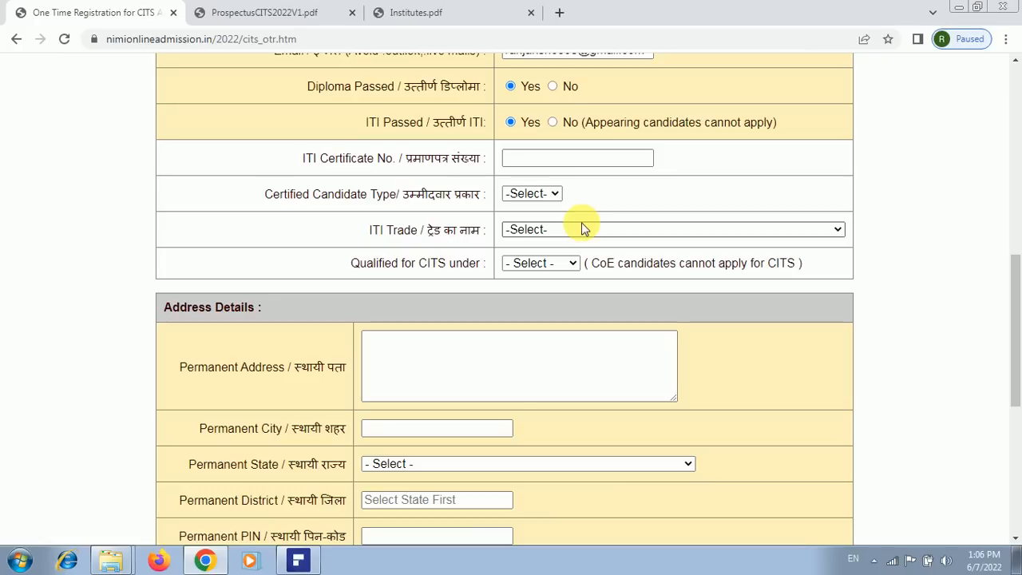
Check the Candidate Type and Qualified for CITS lists without choosing, leaving ITI Passed as No
left_click(553, 124)
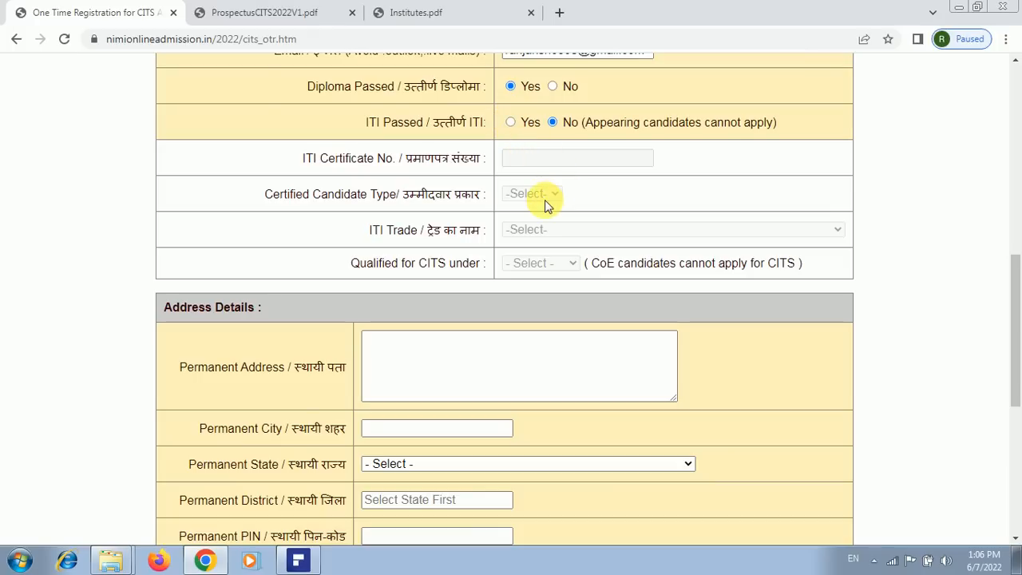
left_click(511, 123)
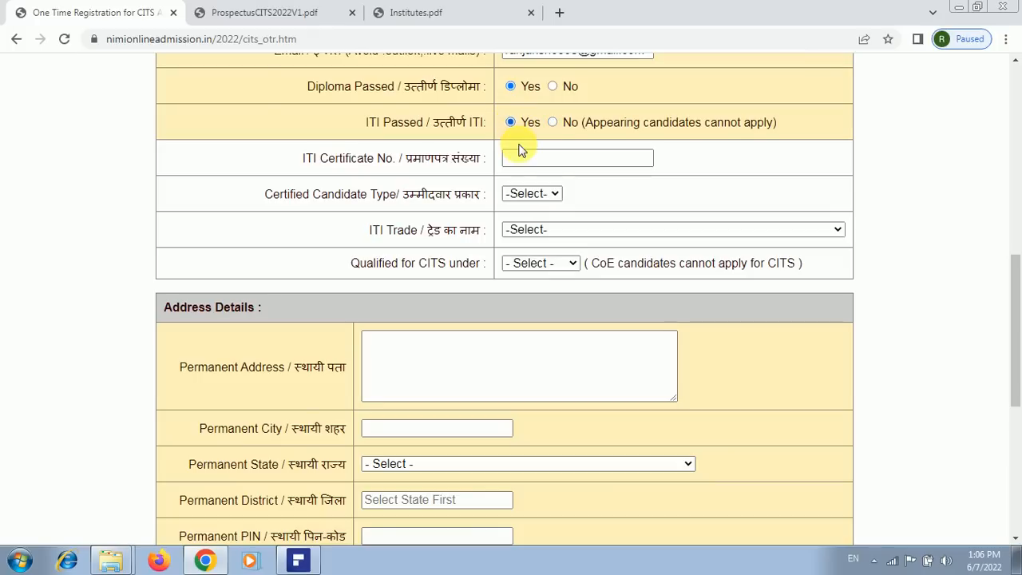
left_click(542, 195)
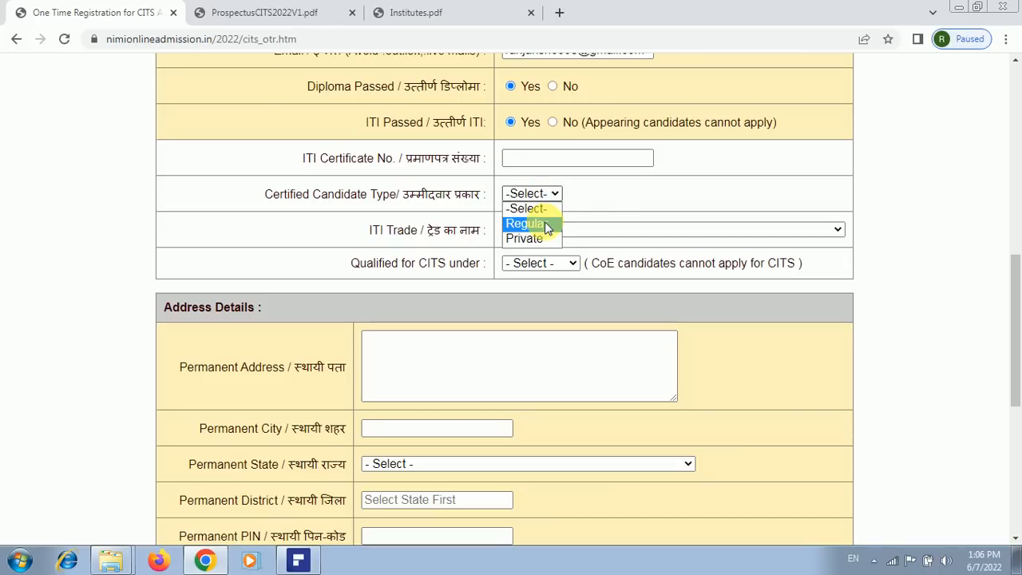
left_click(610, 196)
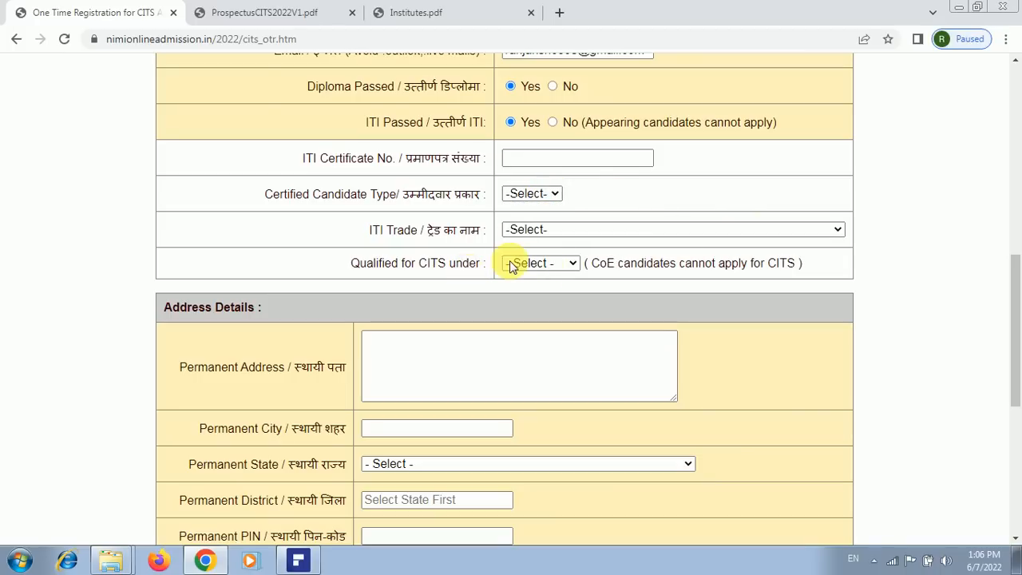
left_click(574, 263)
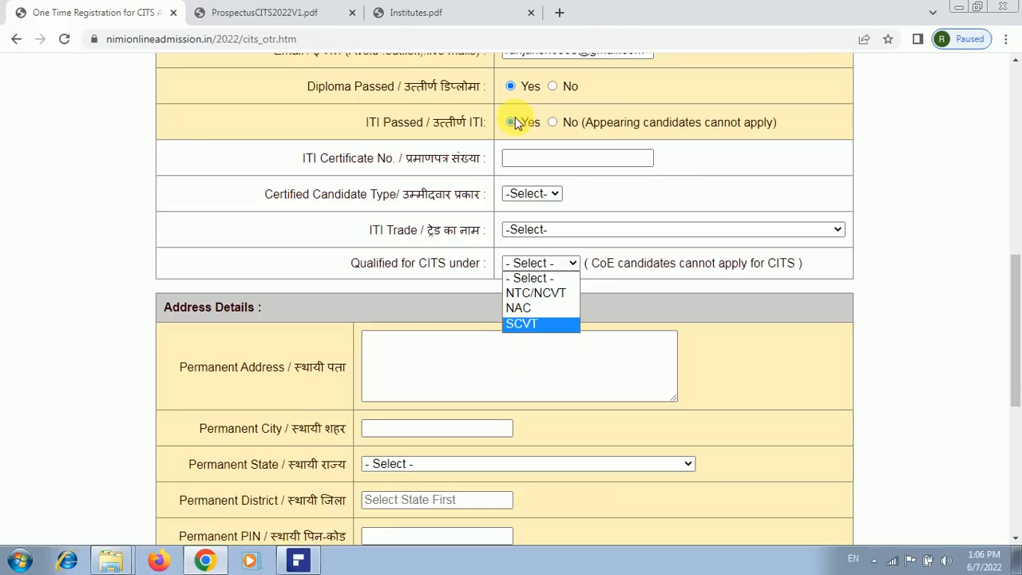
left_click(553, 126)
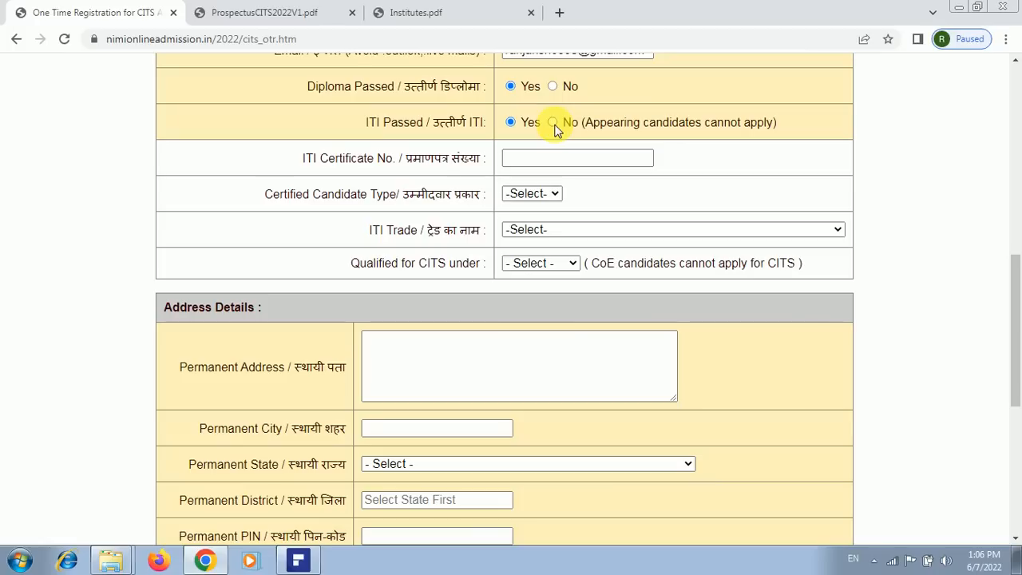
left_click(554, 125)
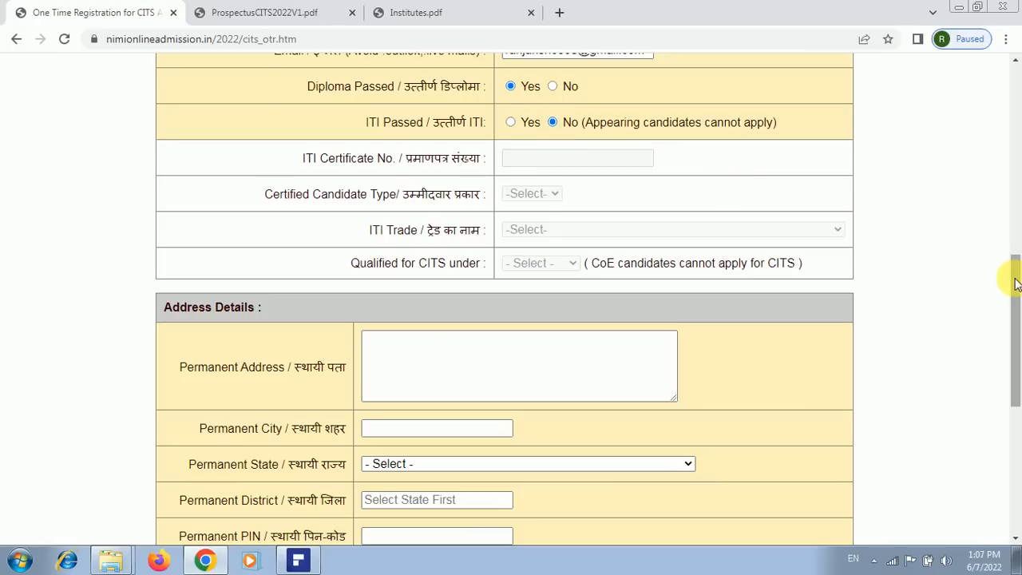
Enter a placeholder permanent address and permanent city PRAYAGRAJ
left_click_drag(1012, 279, 1014, 351)
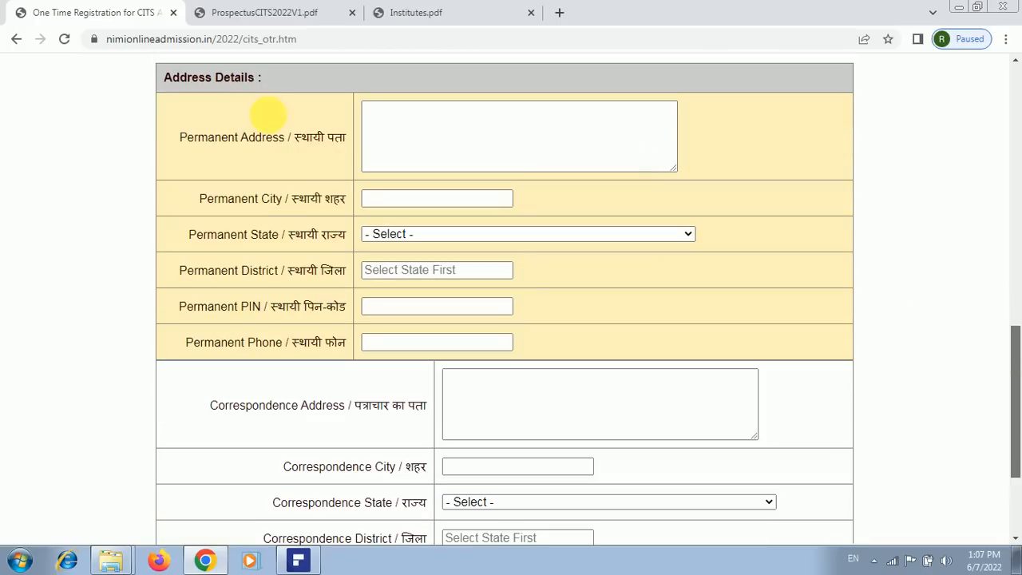
left_click(396, 128)
left_click(396, 128)
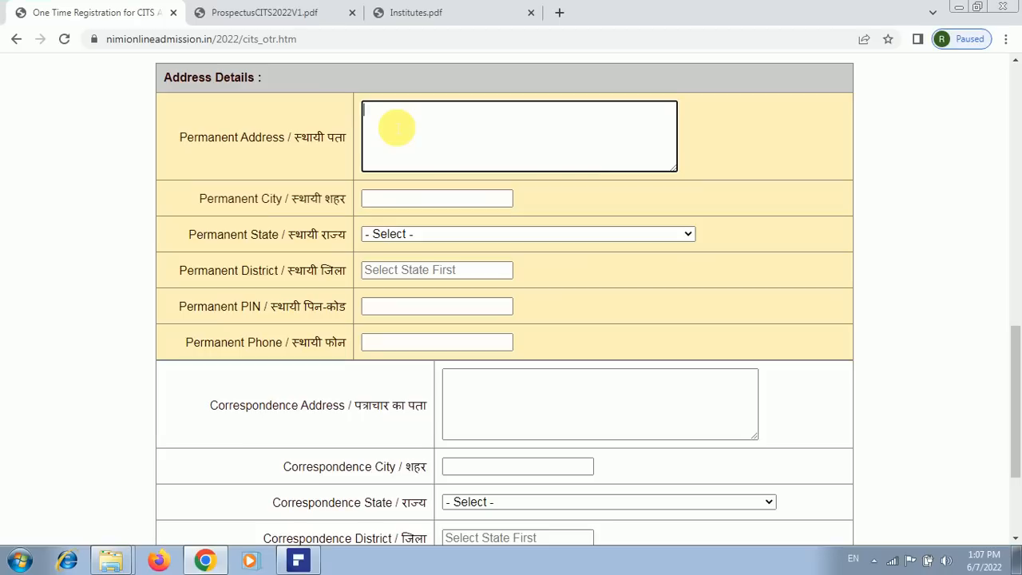
type("dfgggggggggggggggggggggg")
left_click(383, 199)
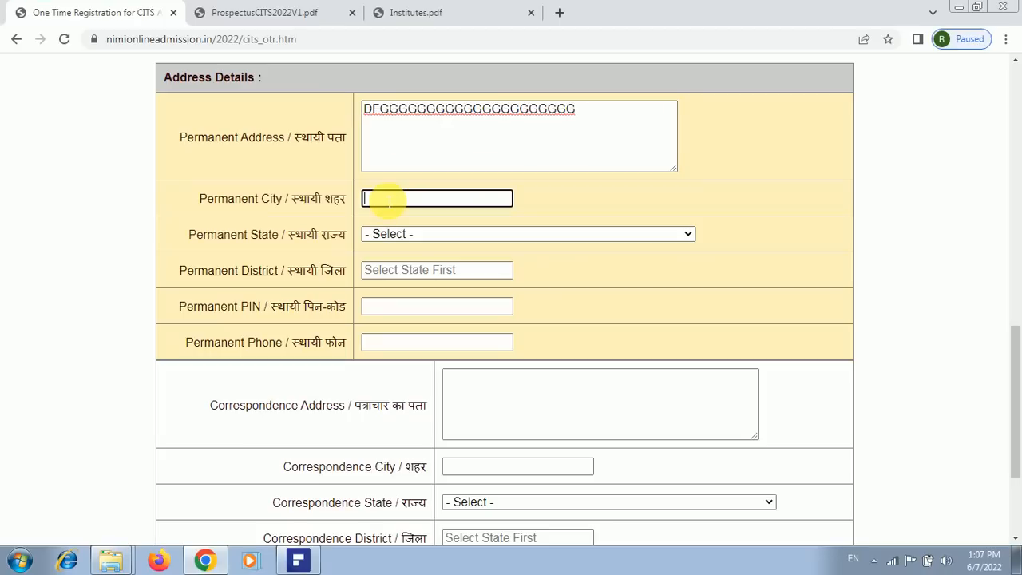
type("PR")
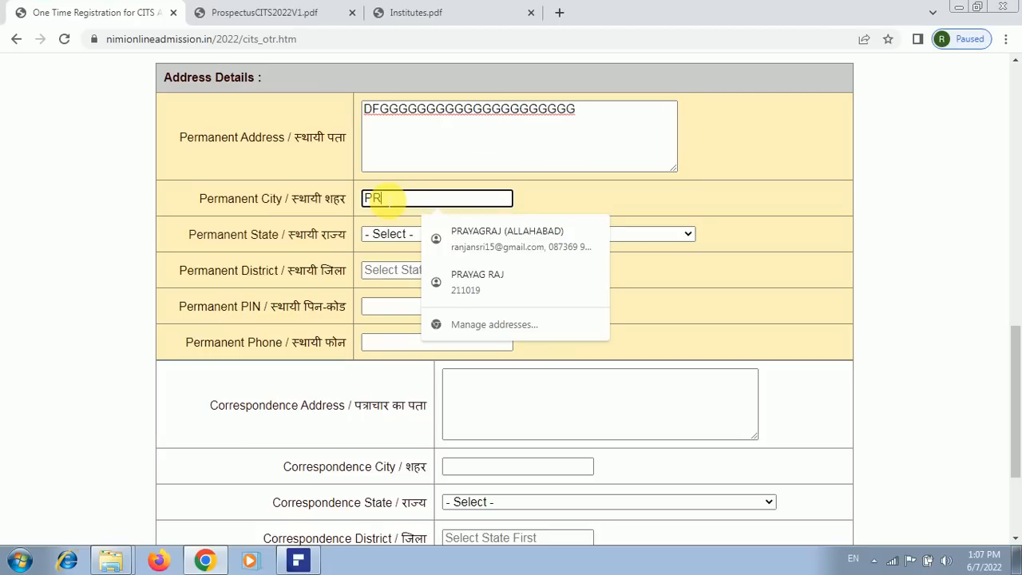
type("AYAGRAJ")
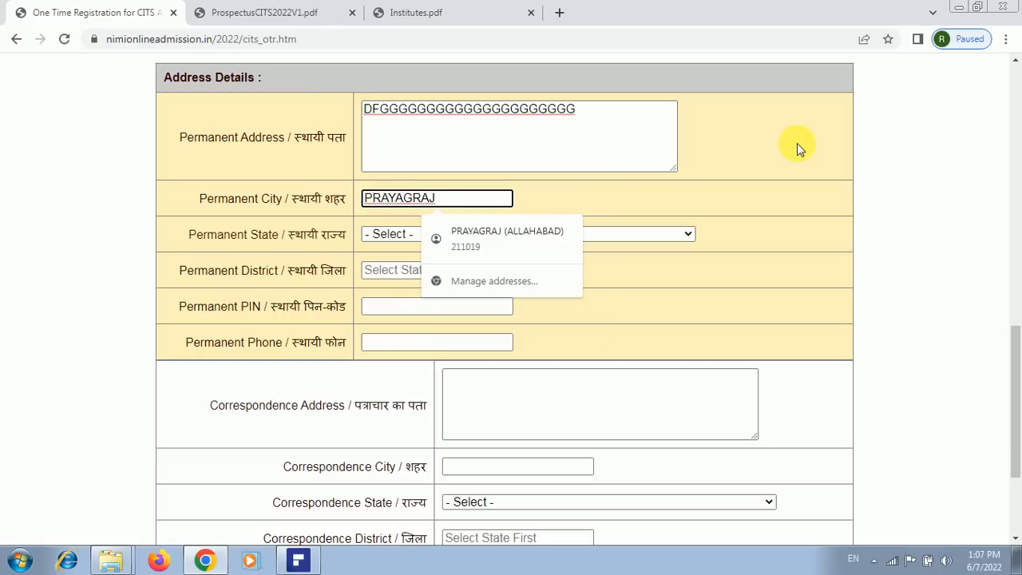
left_click(649, 185)
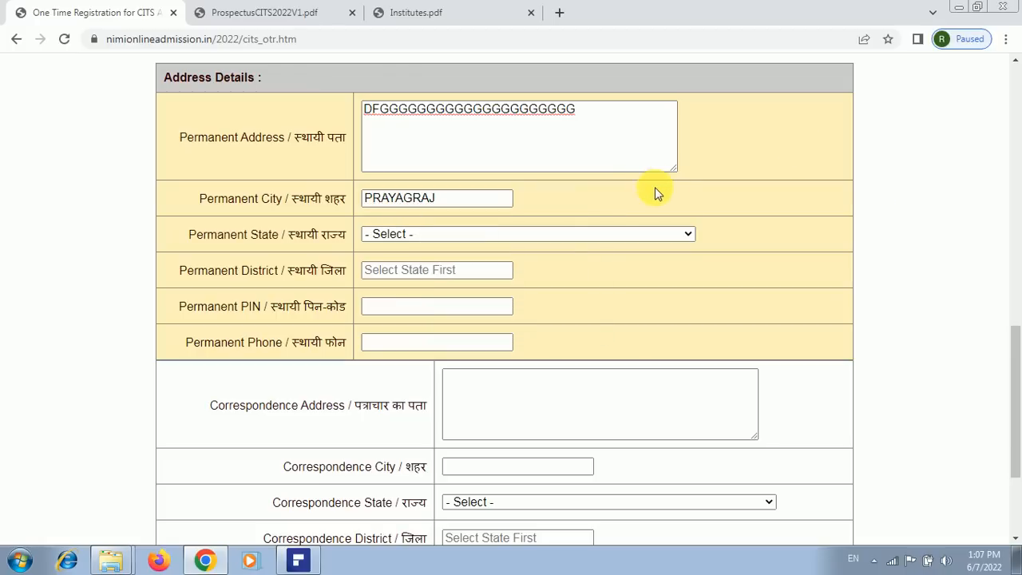
Choose UTTAR PRADESH as permanent state and enter permanent PIN 221234
left_click(577, 234)
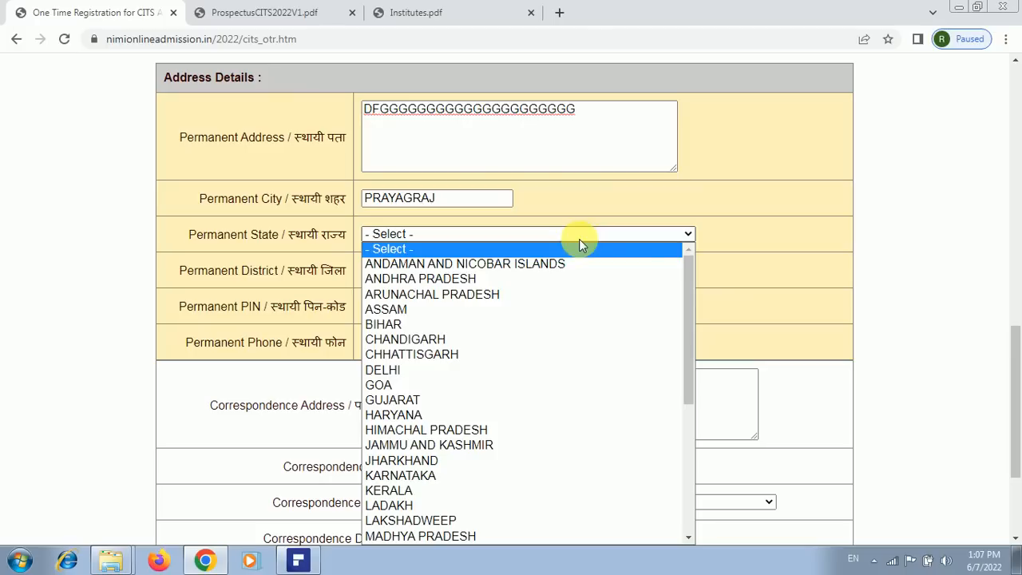
scroll(665, 442, "down", 6)
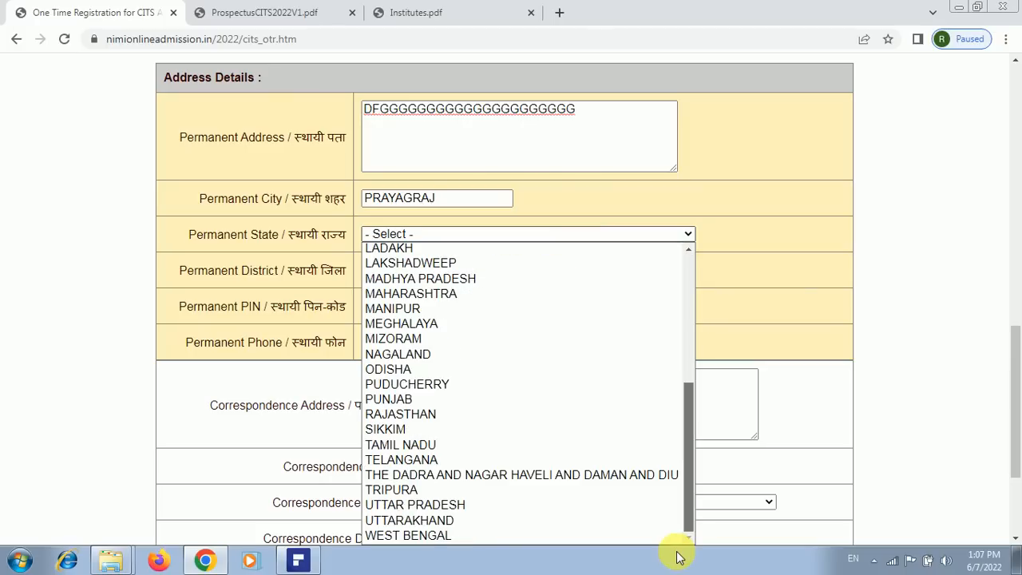
left_click(494, 508)
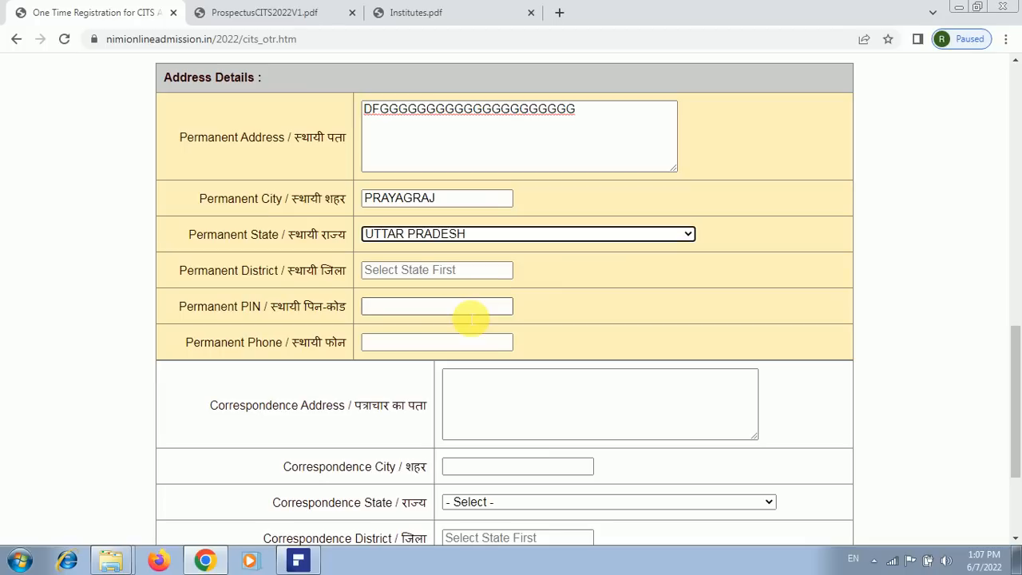
left_click(471, 312)
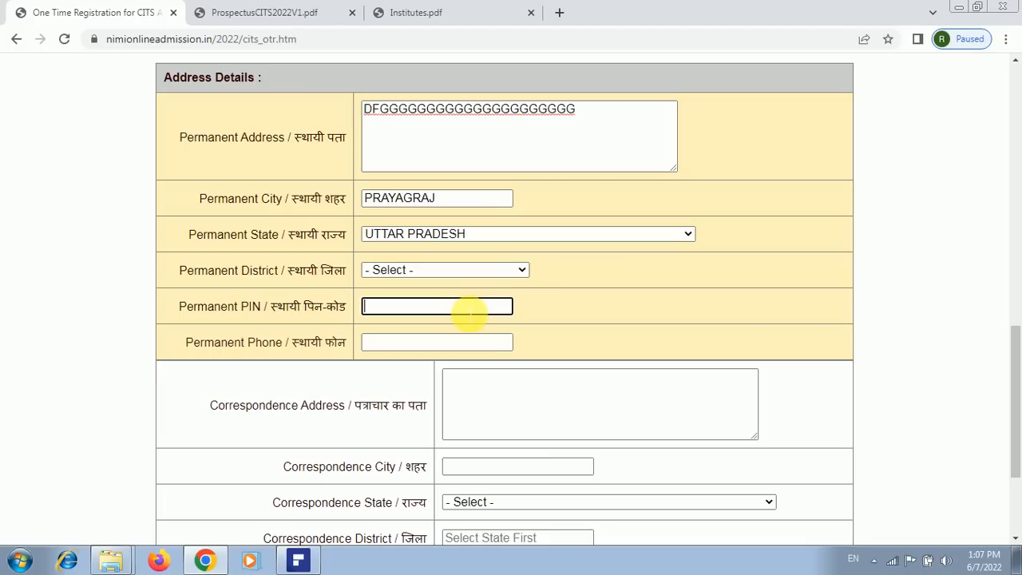
type("221234")
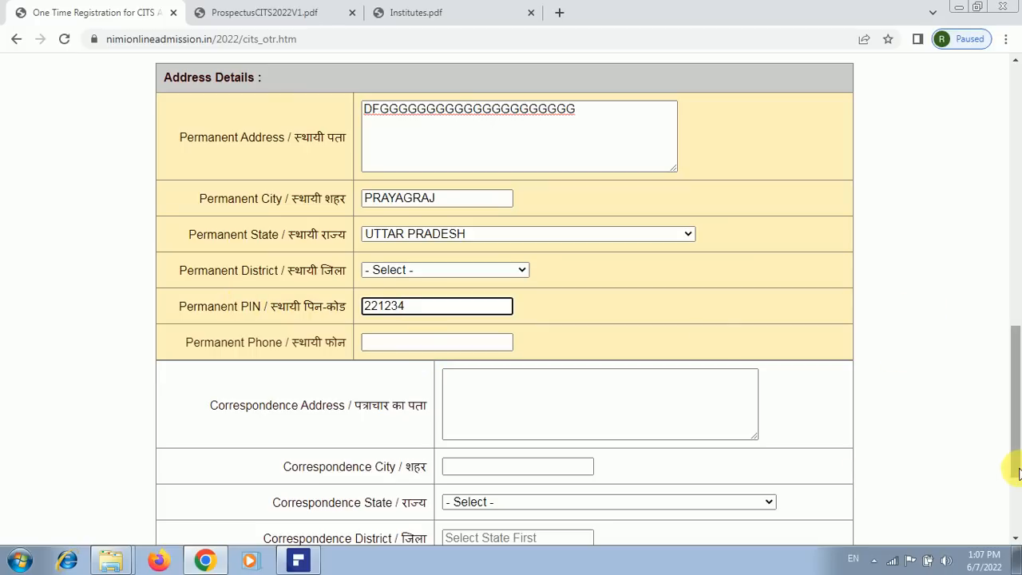
left_click_drag(1018, 472, 1018, 531)
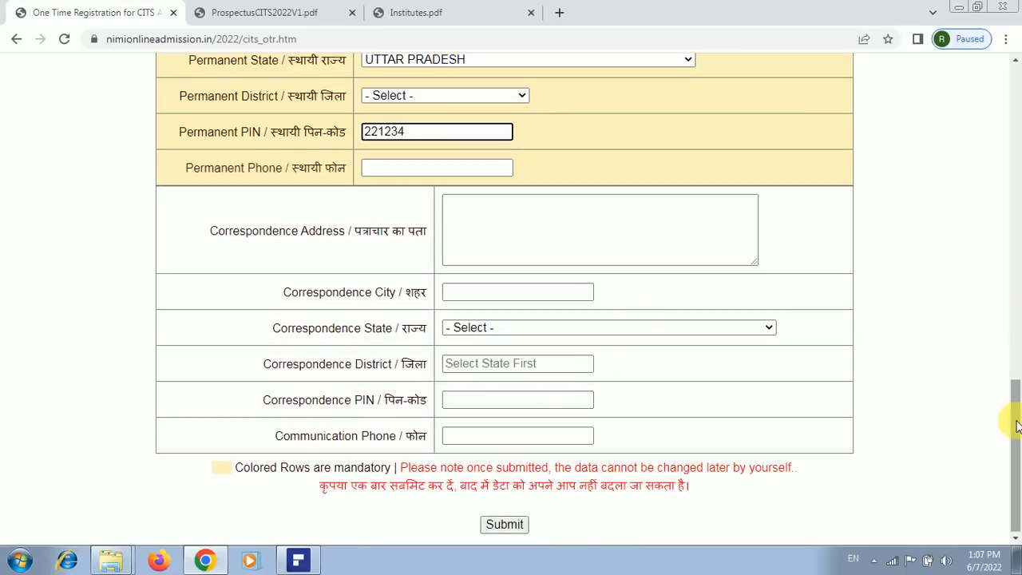
left_click_drag(1015, 423, 1018, 367)
scroll(1018, 367, "up", 3)
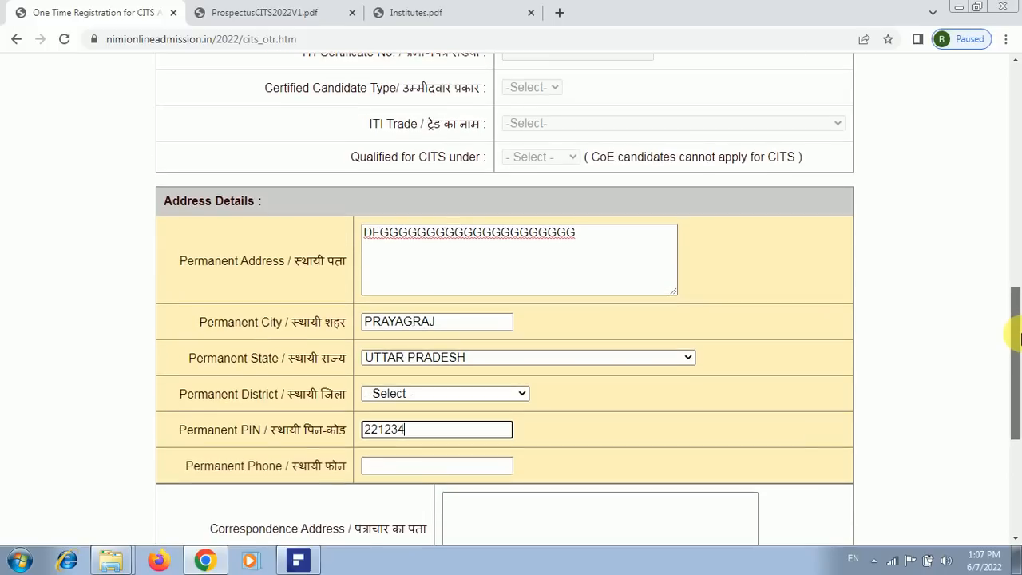
scroll(1018, 359, "down", 1)
scroll(1018, 361, "down", 1)
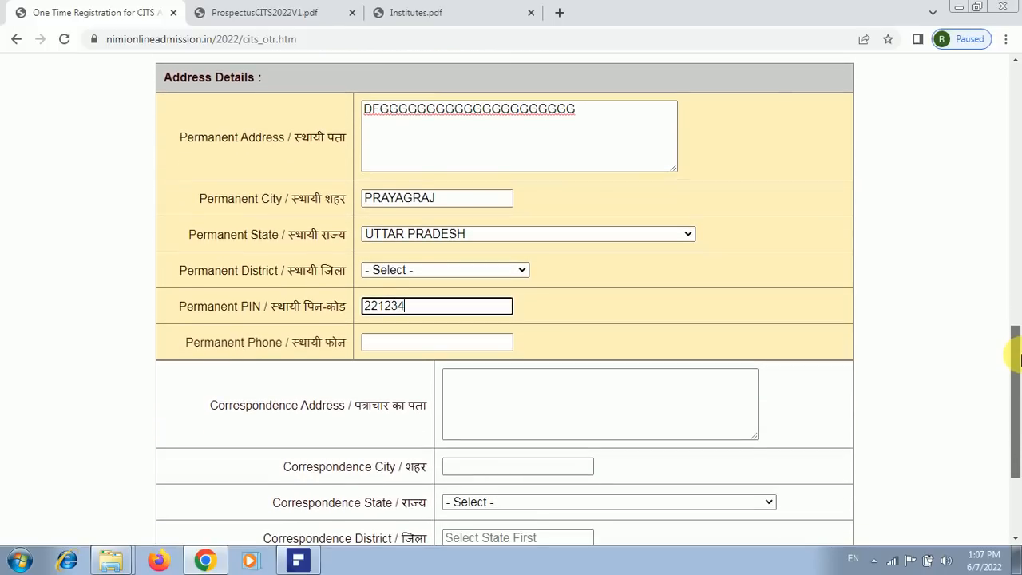
scroll(1018, 343, "up", 1)
scroll(1016, 351, "down", 3)
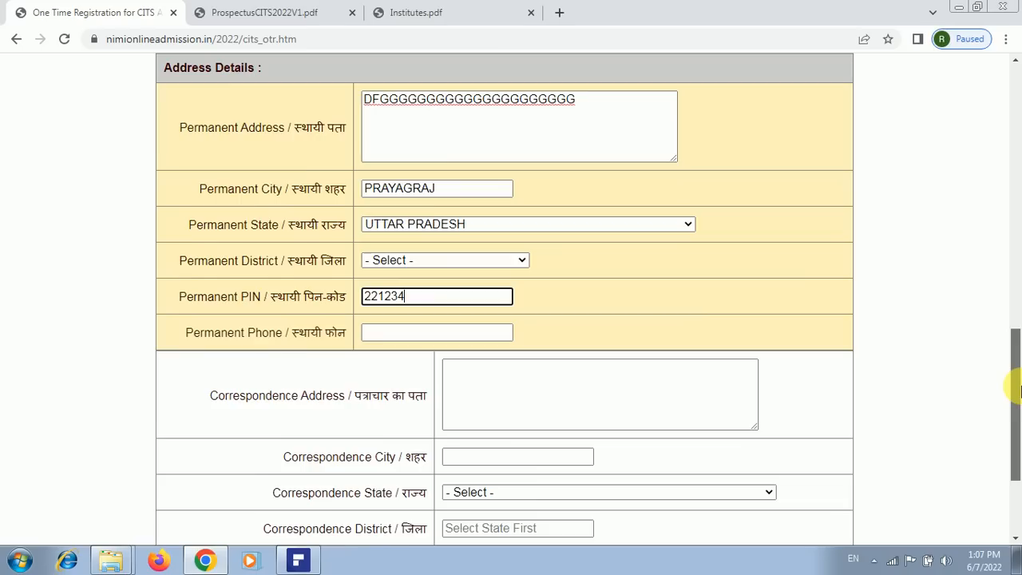
scroll(1018, 423, "down", 1)
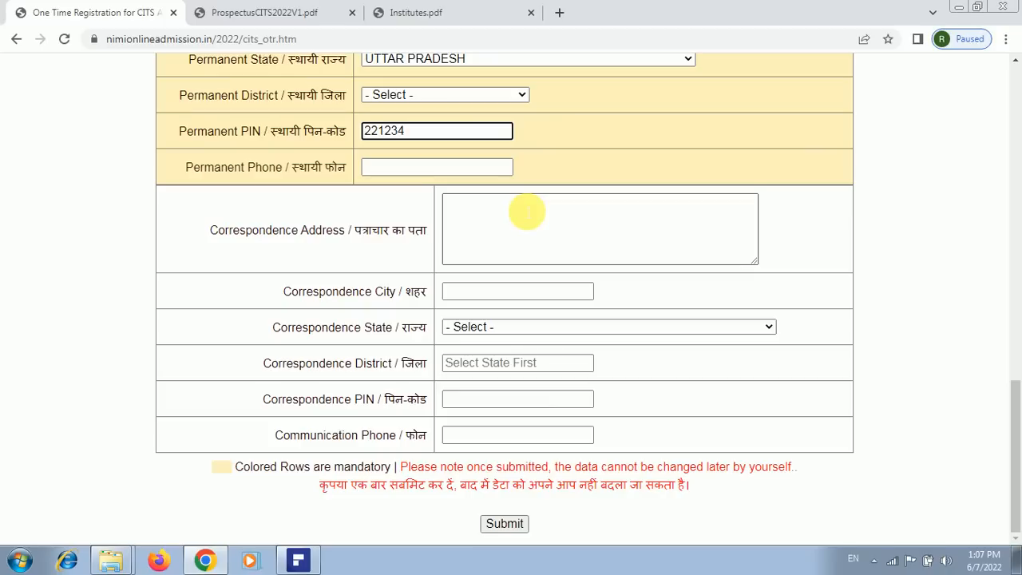
Enter a placeholder correspondence address and correspondence city PRAYAGRAJ
left_click(526, 212)
type("0")
type("DDDDDDDDDDDDDDDDDDDDDDDFF")
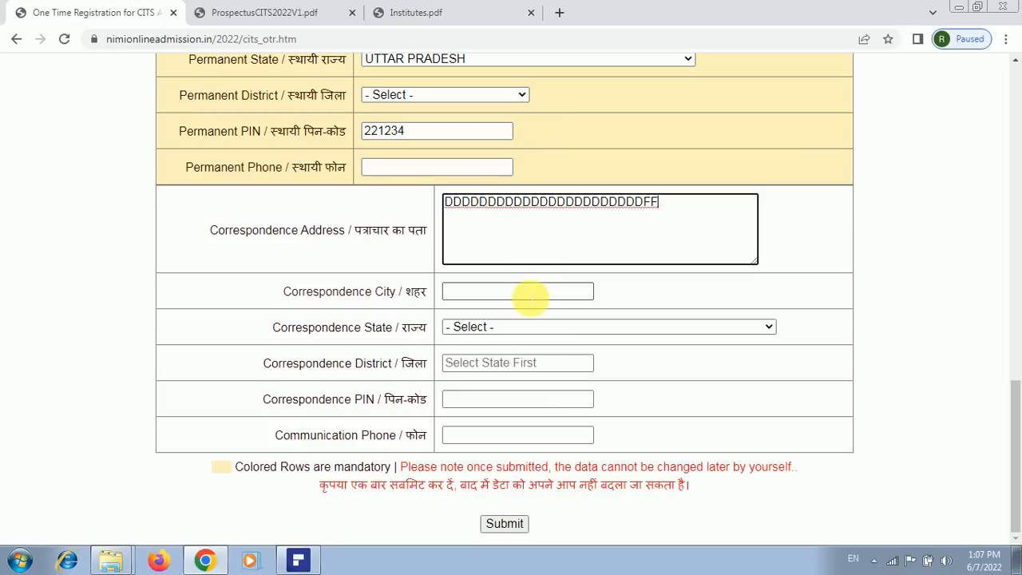
left_click(531, 298)
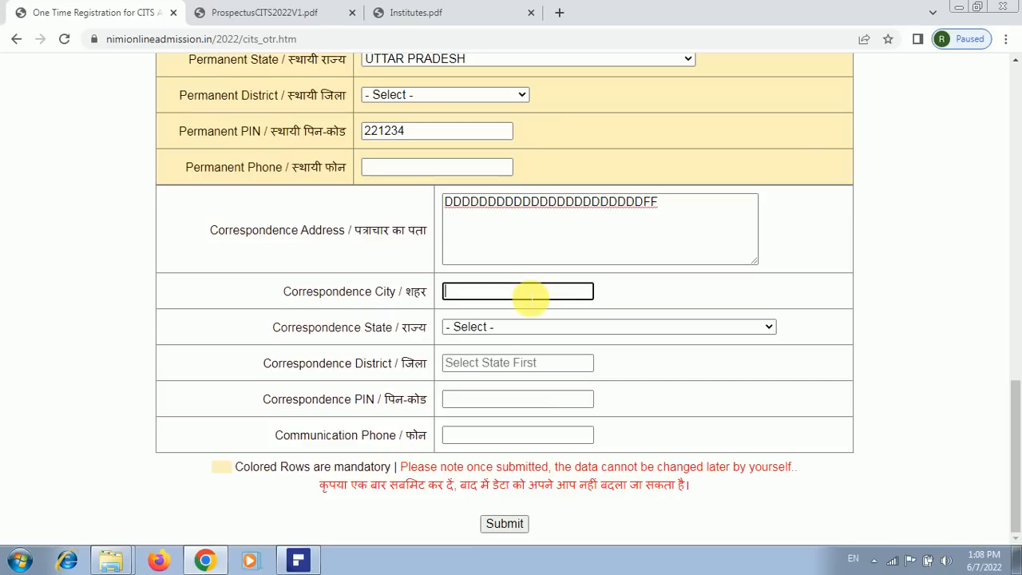
type("PR")
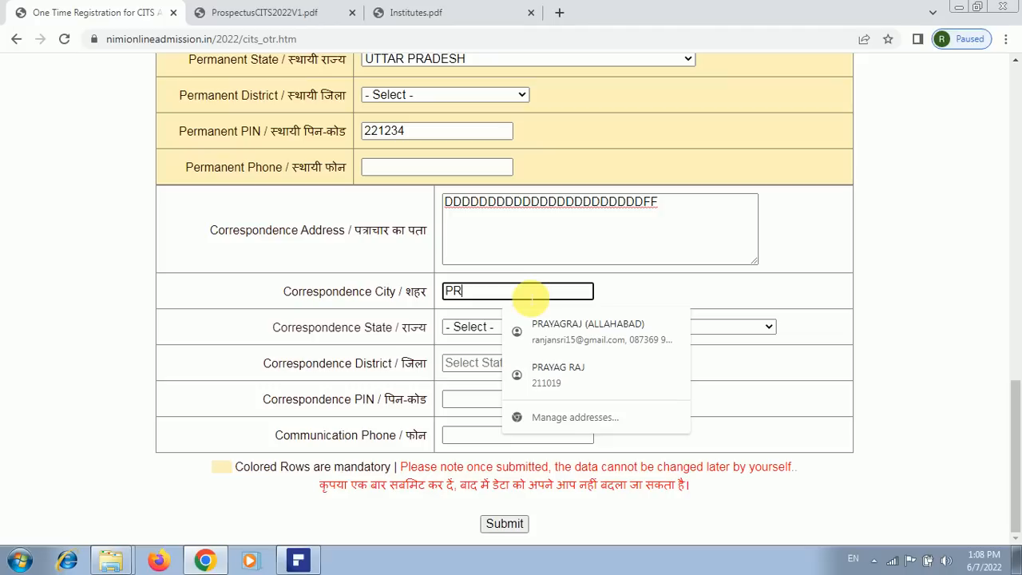
type("AyAGRAJ")
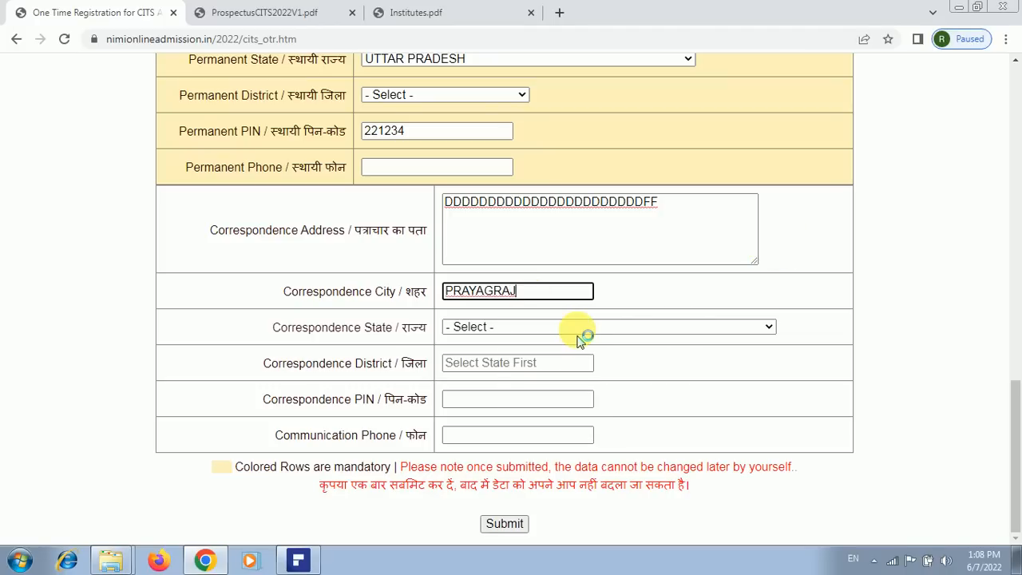
left_click(563, 342)
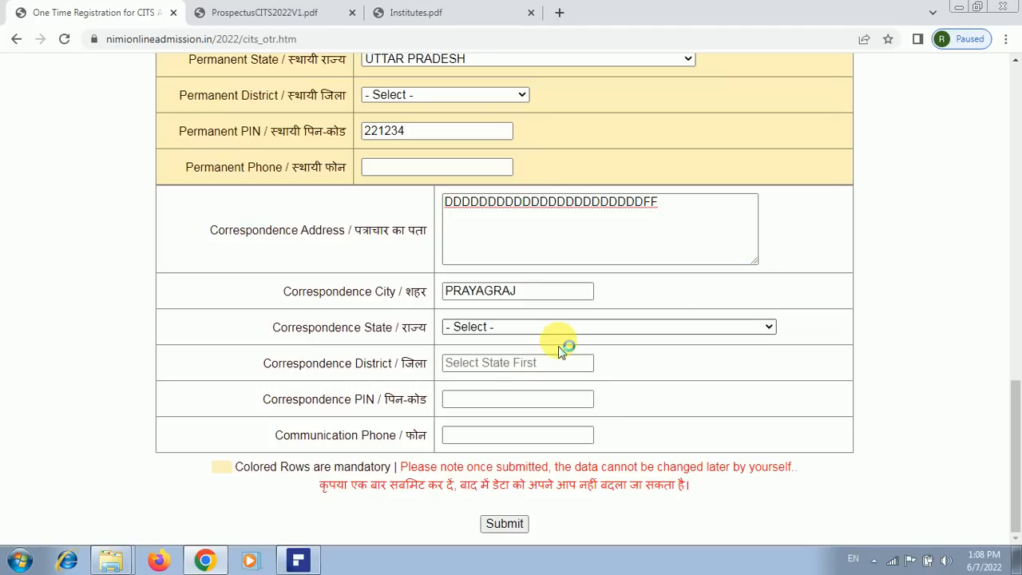
Set correspondence state UTTAR PRADESH, and both correspondence and permanent districts to PRAYAGRAJ
left_click(762, 333)
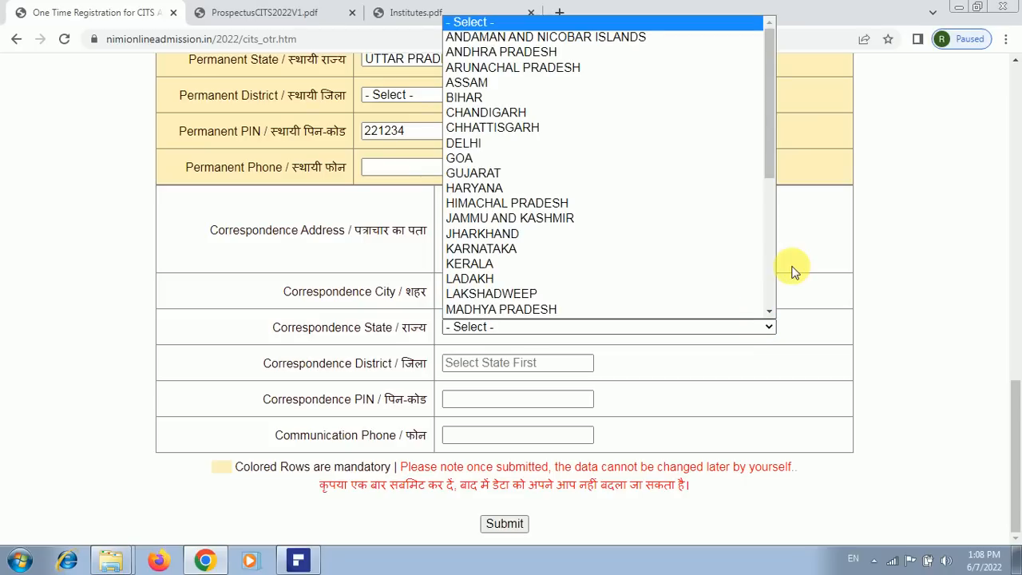
scroll(771, 276, "down", 3)
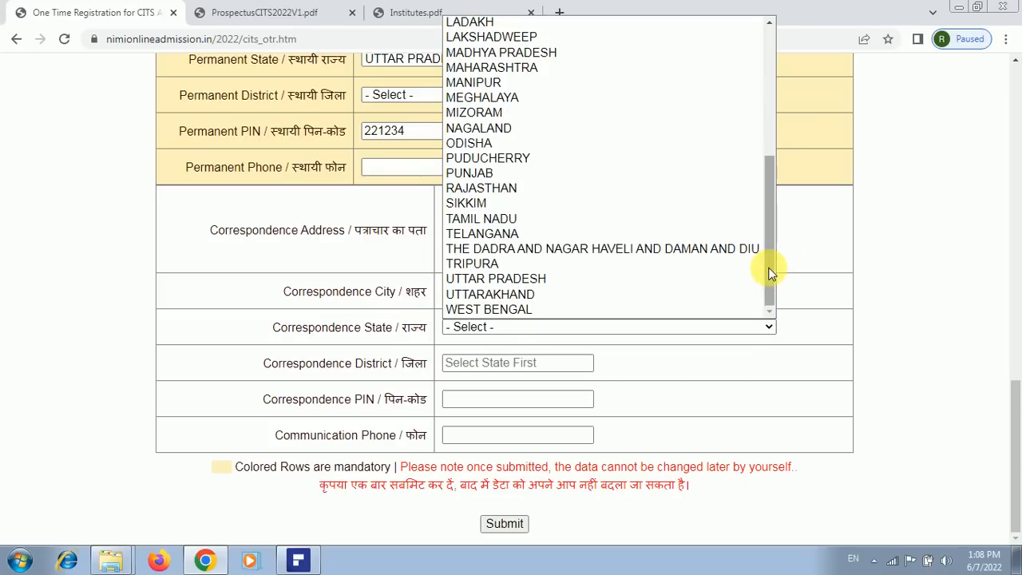
left_click(579, 280)
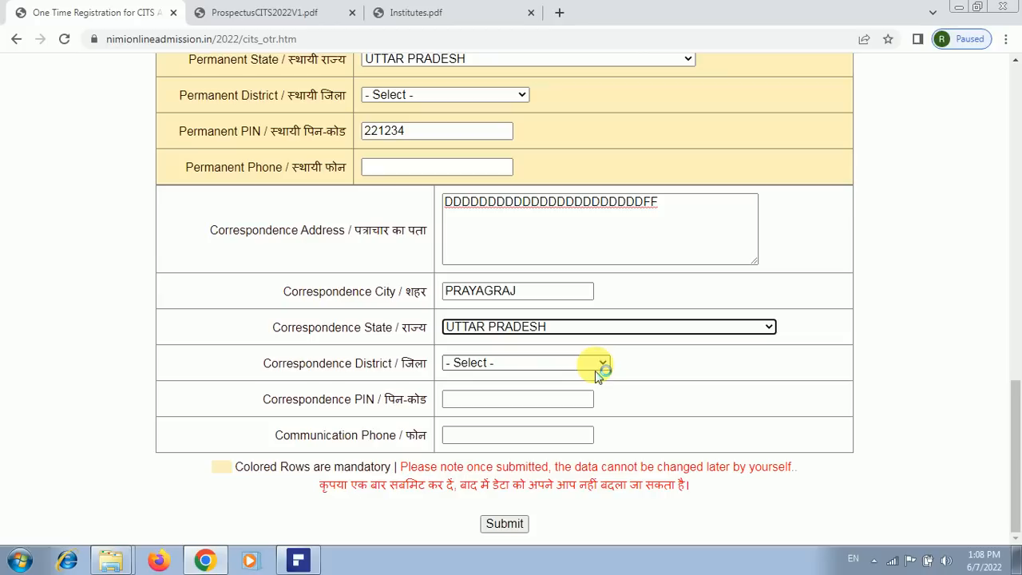
left_click(597, 367)
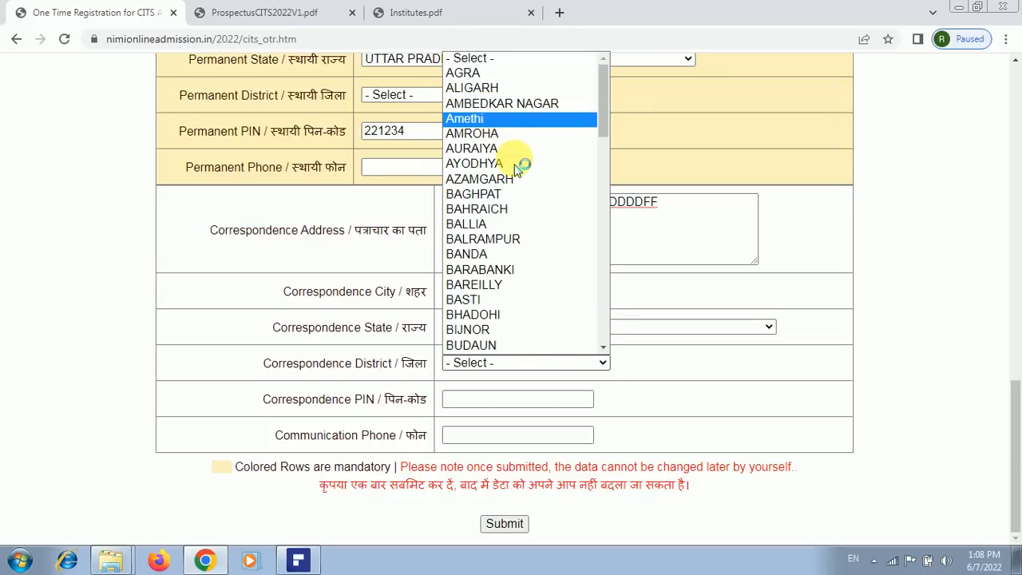
left_click_drag(609, 125, 595, 274)
scroll(585, 182, "up", 3)
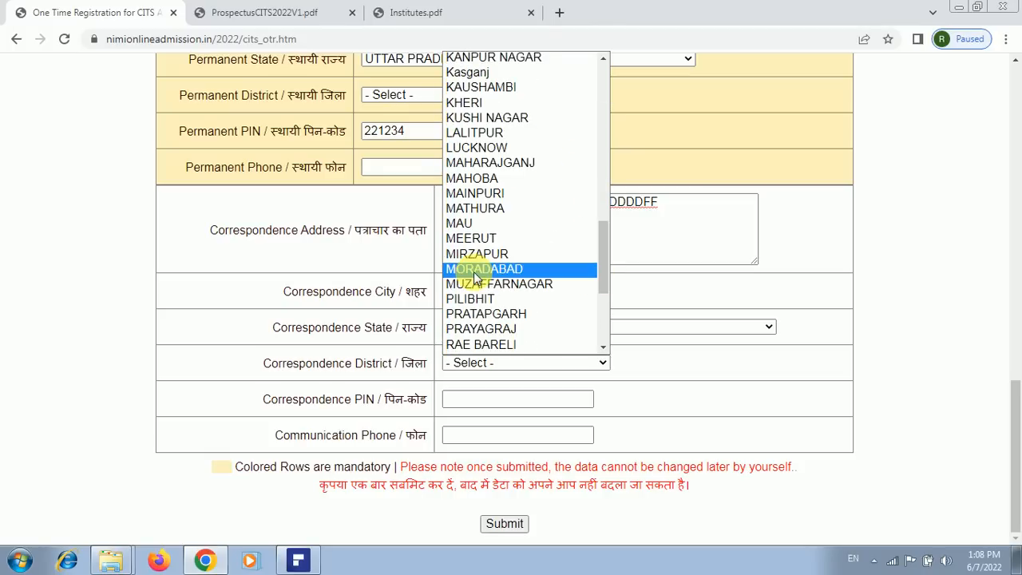
left_click(491, 329)
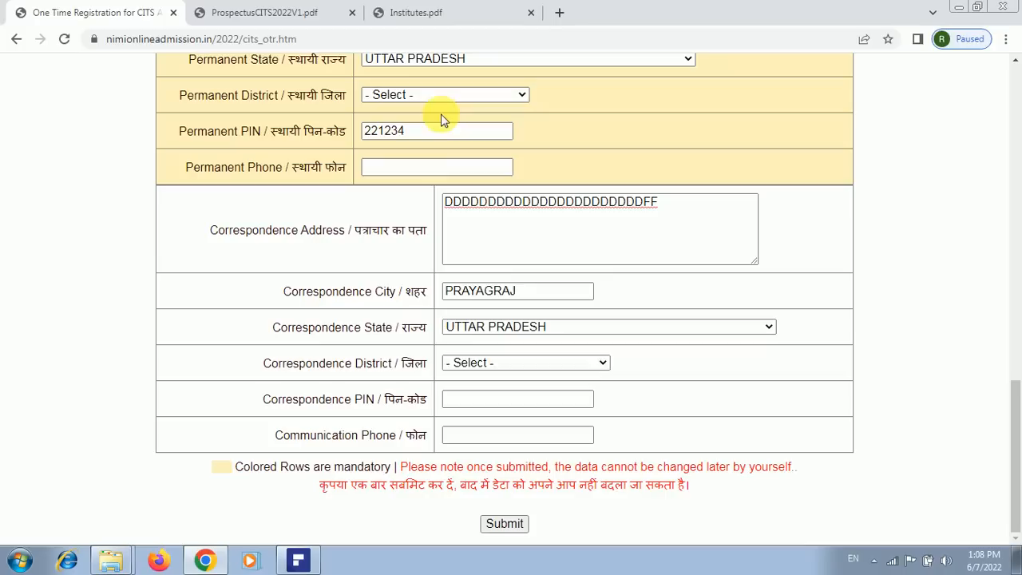
left_click(519, 95)
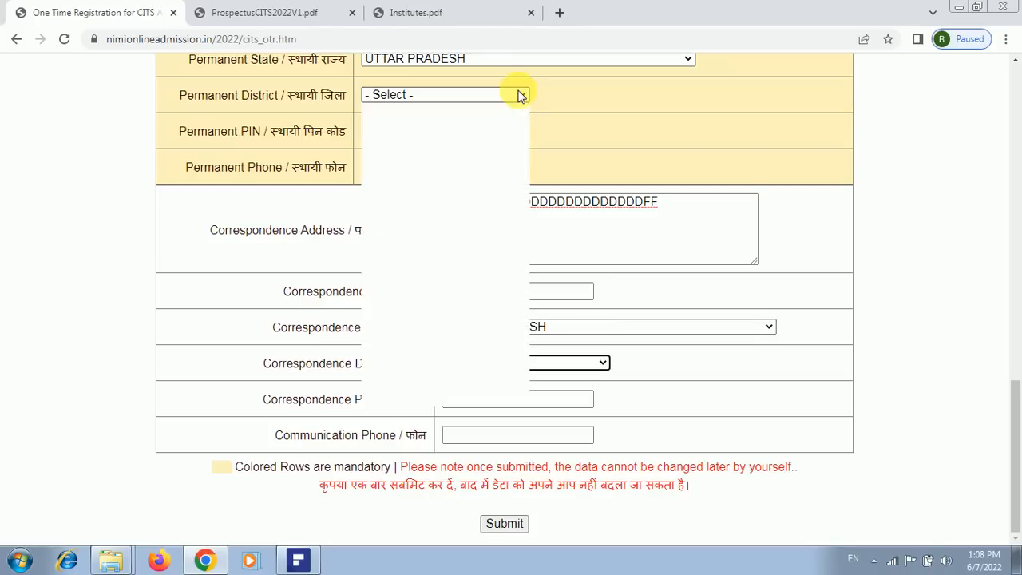
left_click_drag(532, 165, 527, 344)
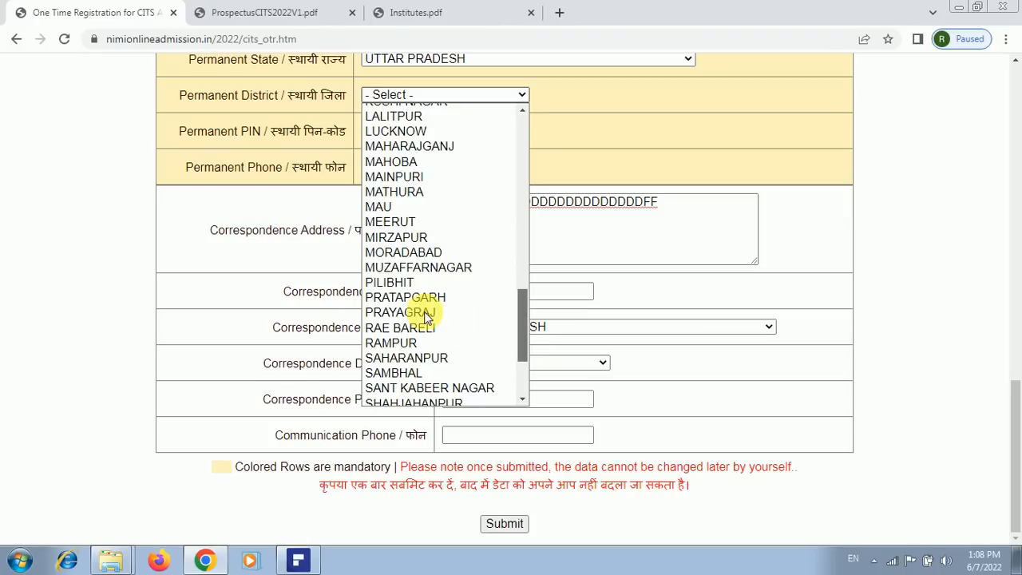
key("Escape")
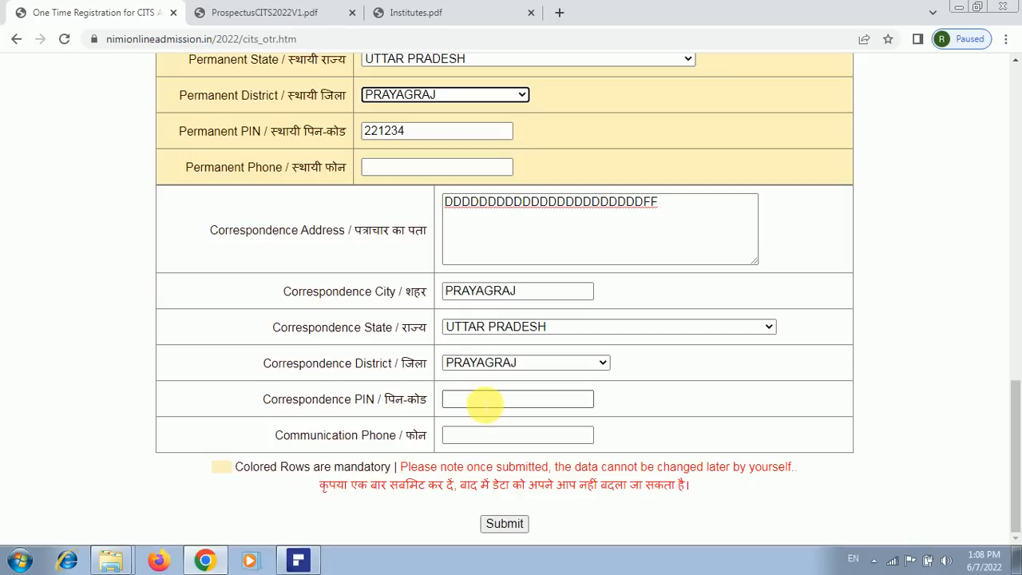
left_click(484, 406)
left_click(484, 405)
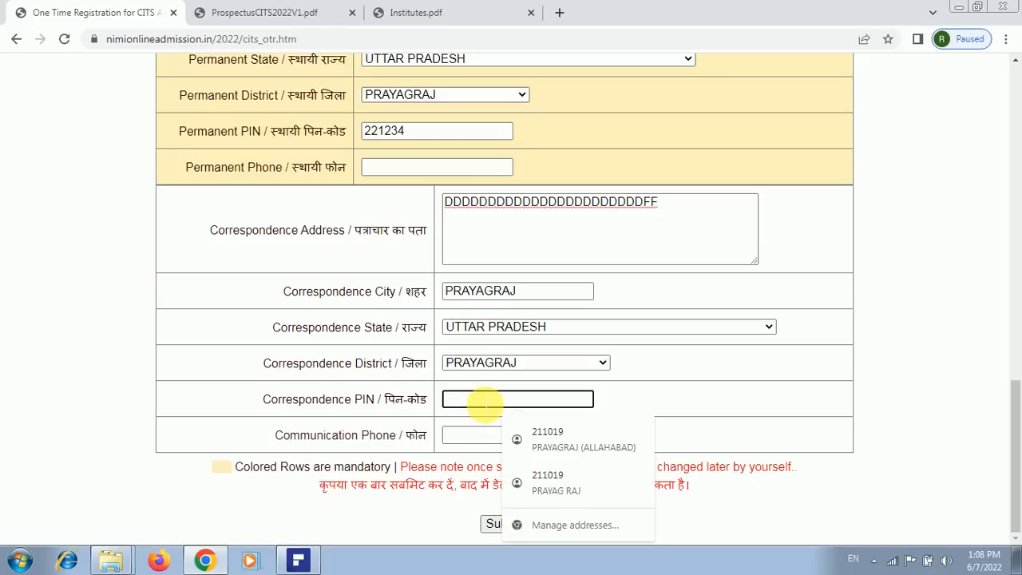
type("221234")
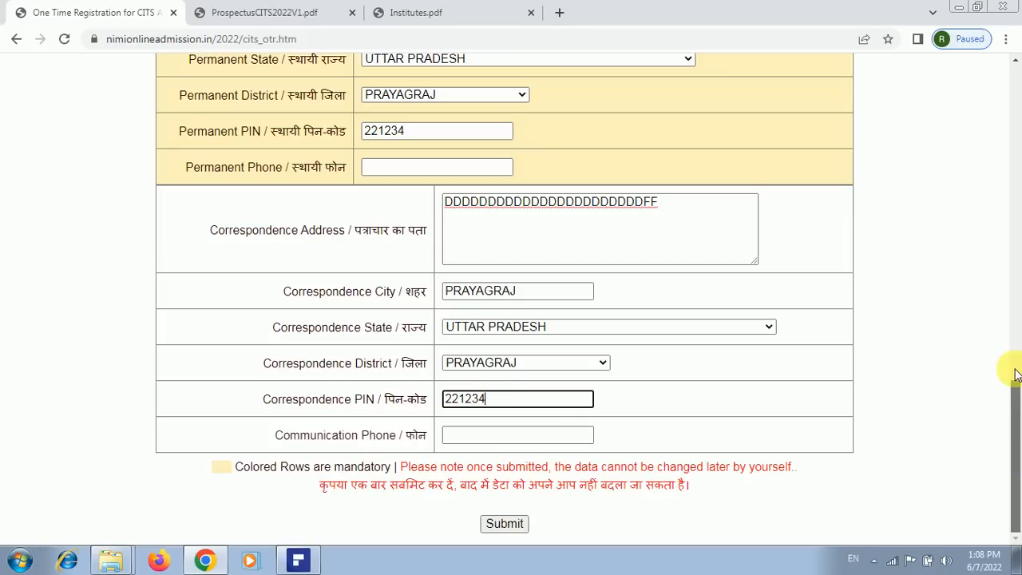
left_click_drag(1015, 374, 1016, 479)
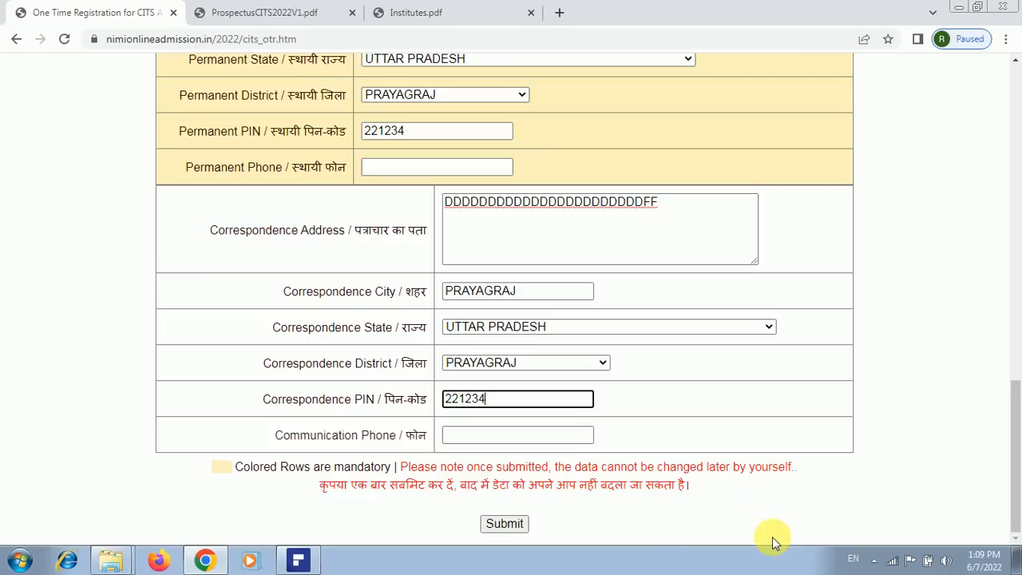
left_click(504, 527)
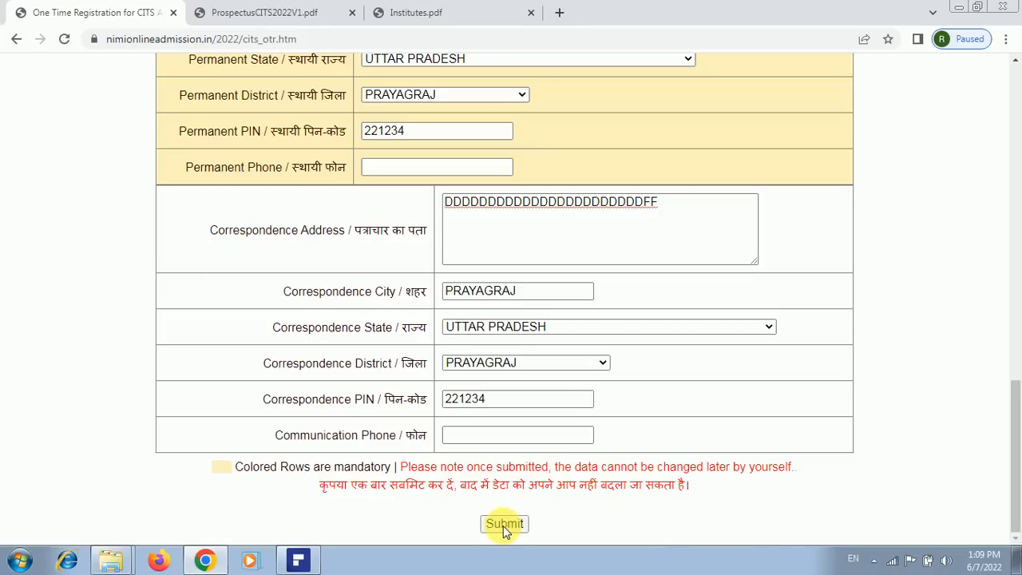
left_click(504, 527)
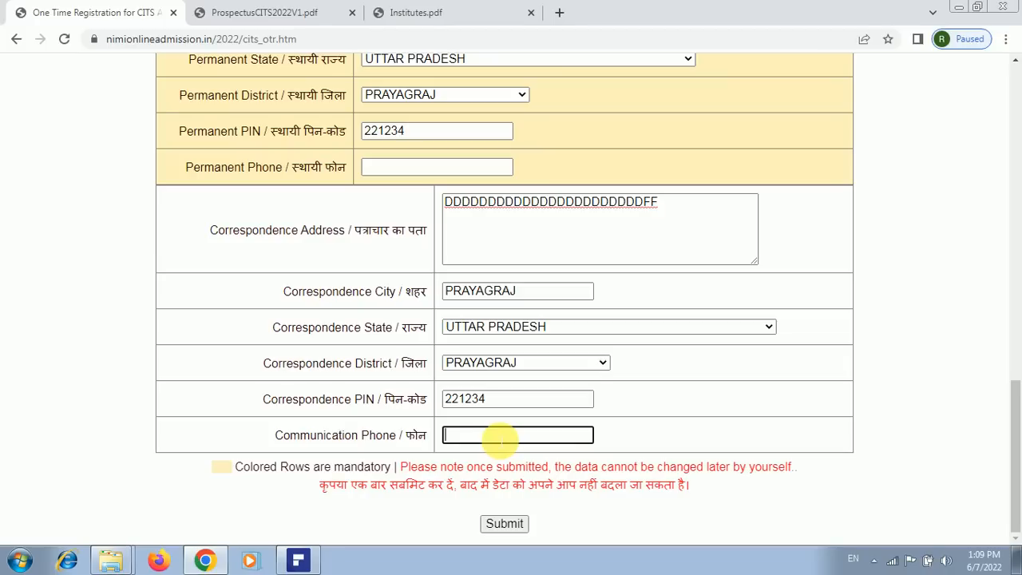
Fill Permanent Phone and Communication Phone with the applicant's mobile number
mouse_move(1019, 427)
left_mouse_down()
mouse_move(1019, 201)
mouse_move(1019, 459)
left_mouse_up()
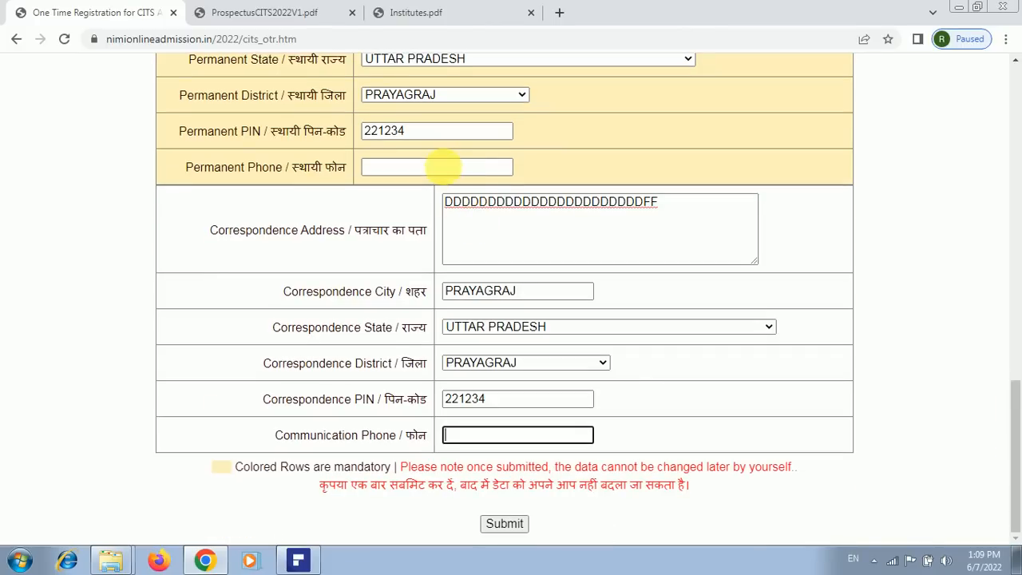
left_click(447, 167)
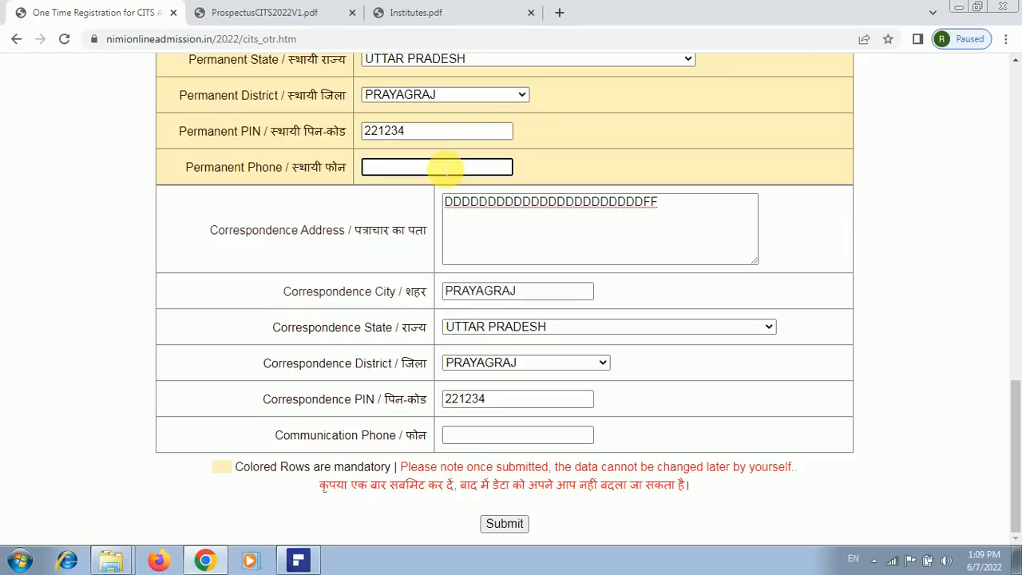
left_click(487, 434)
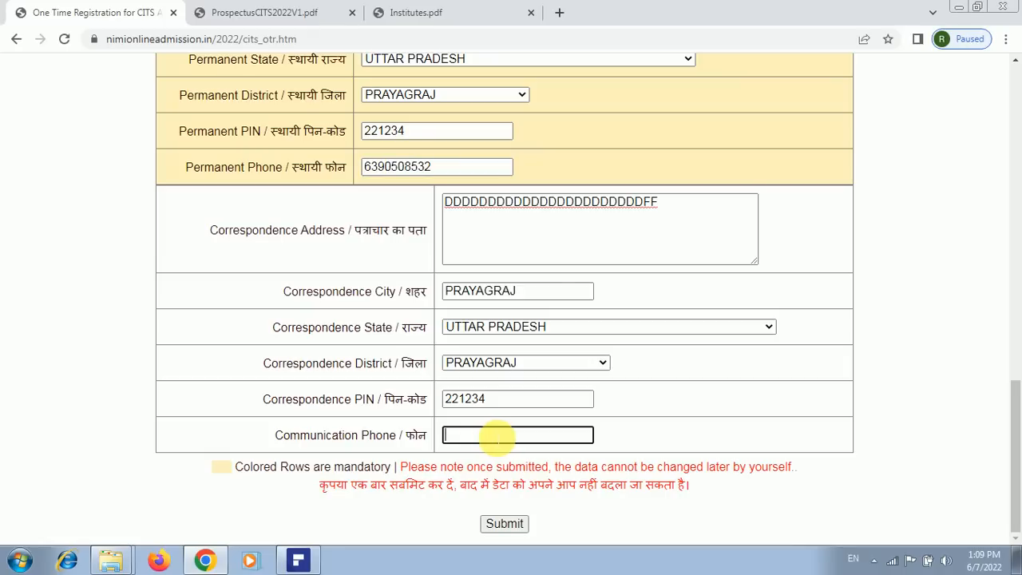
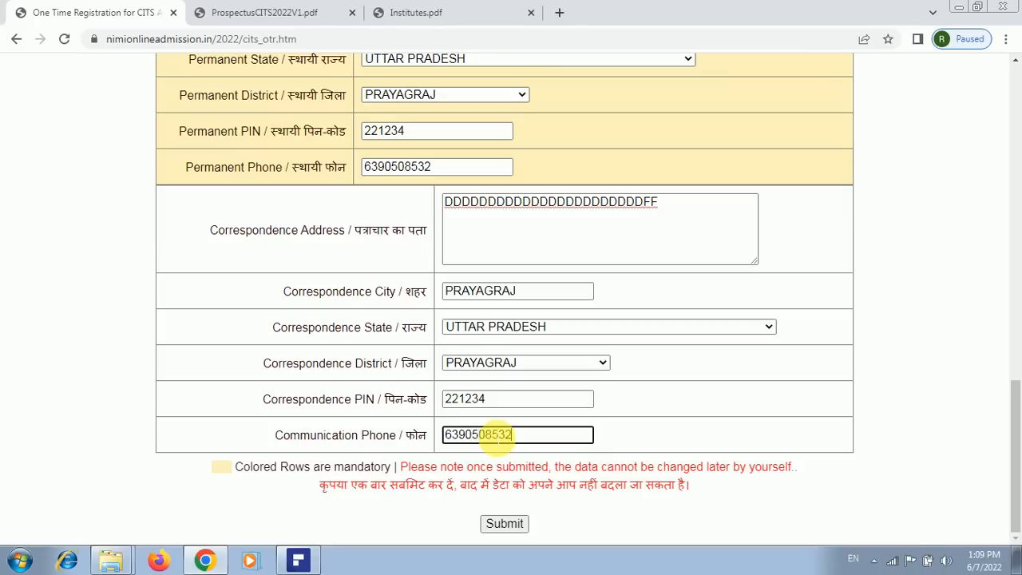
Submit the registration form, then enter the mobile and email OTPs and verify them
left_click(507, 525)
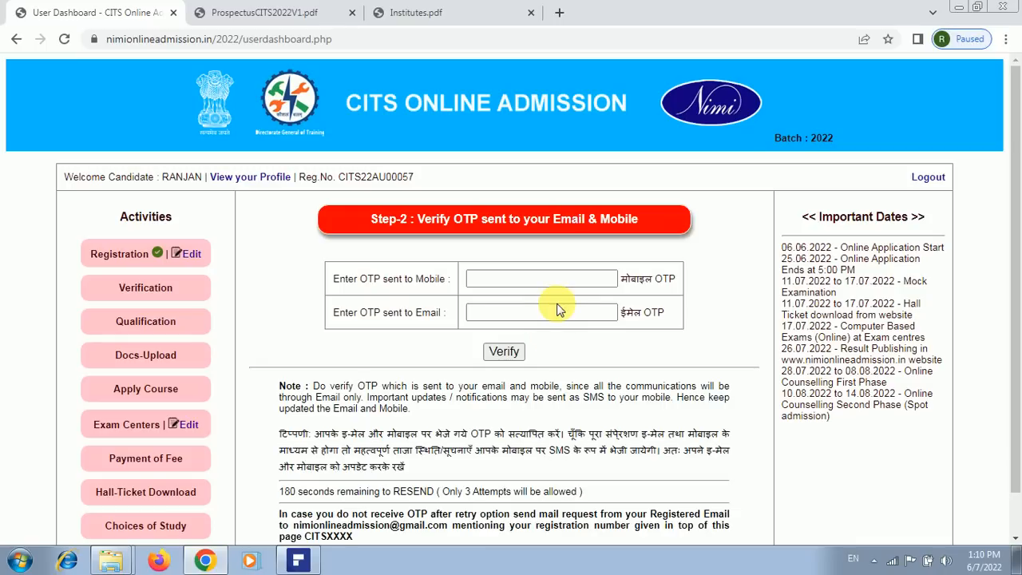
left_click(578, 280)
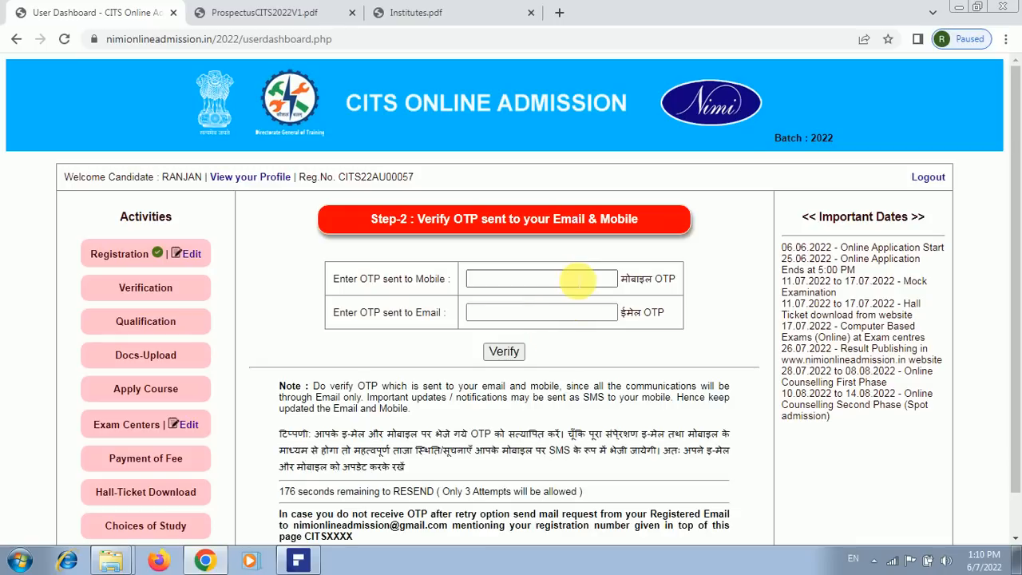
left_click(528, 320)
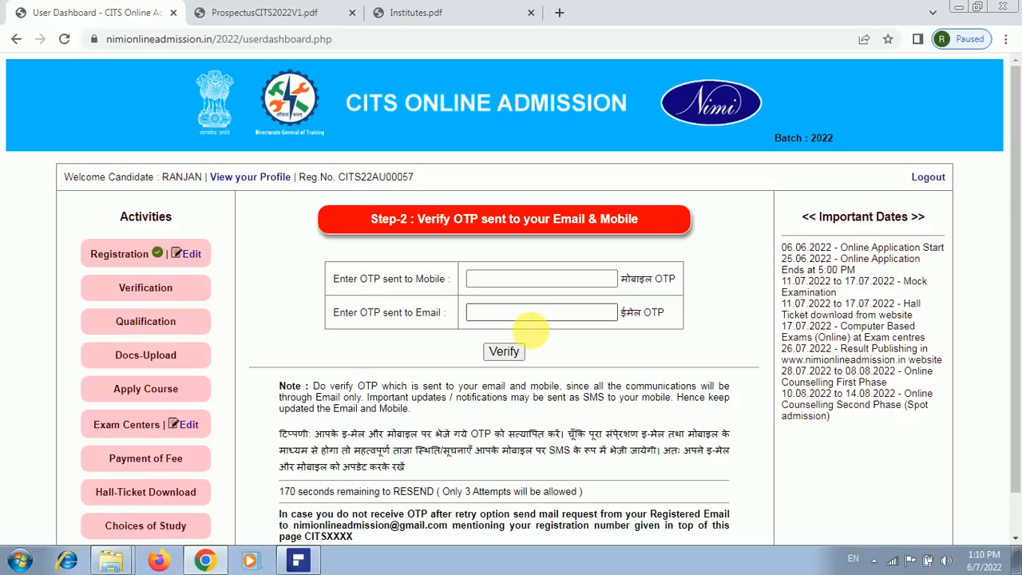
left_click(503, 354)
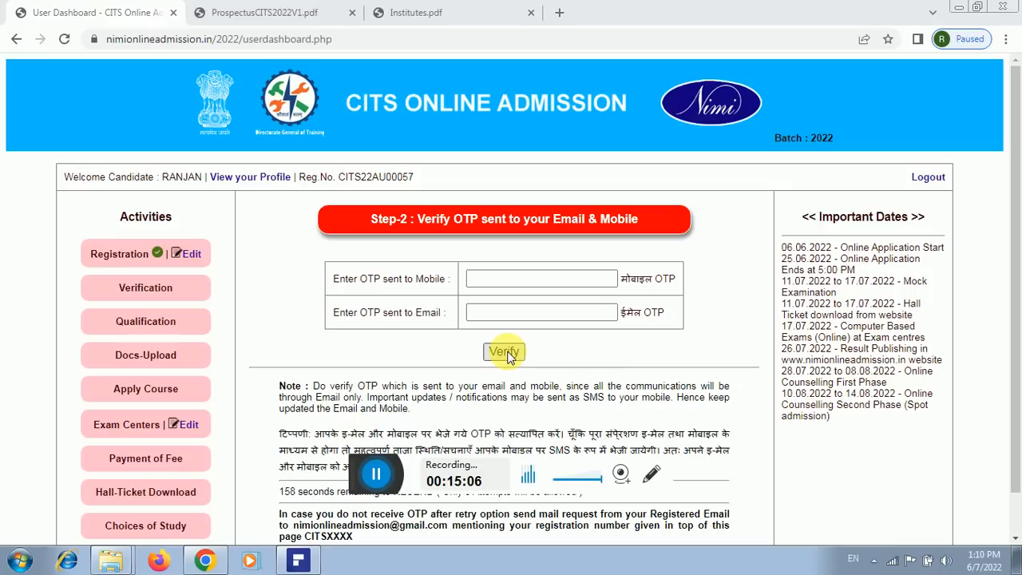
left_click(507, 354)
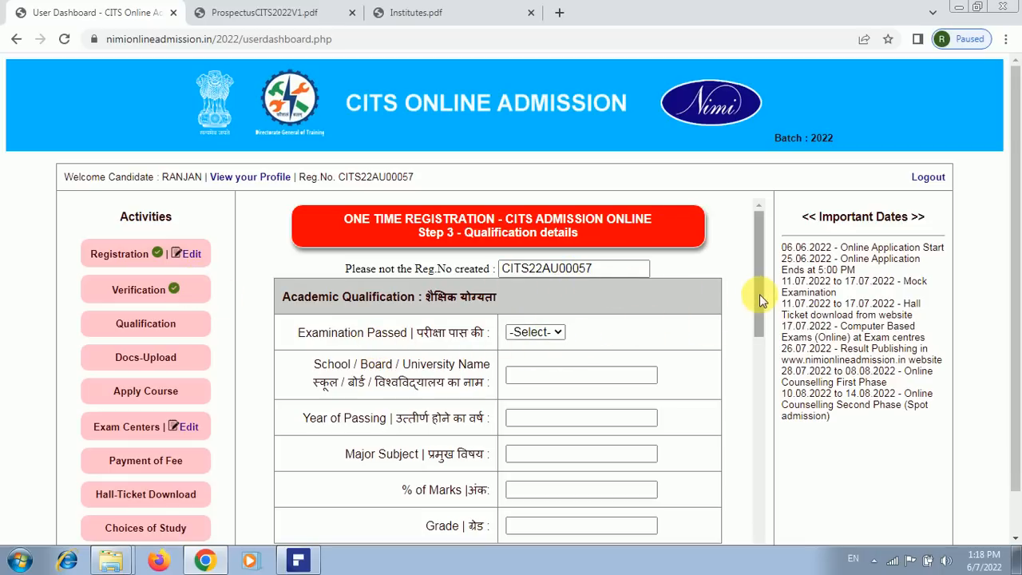
Select 12th as examination passed, with board 'Imd' and year of passing 2013
left_click_drag(760, 294, 760, 310)
left_click(547, 288)
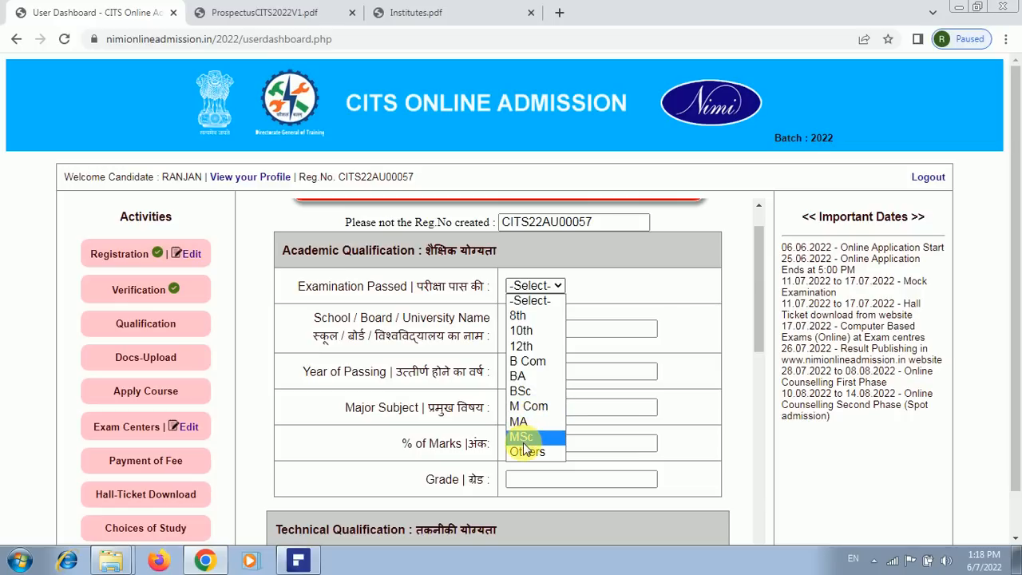
left_click(546, 349)
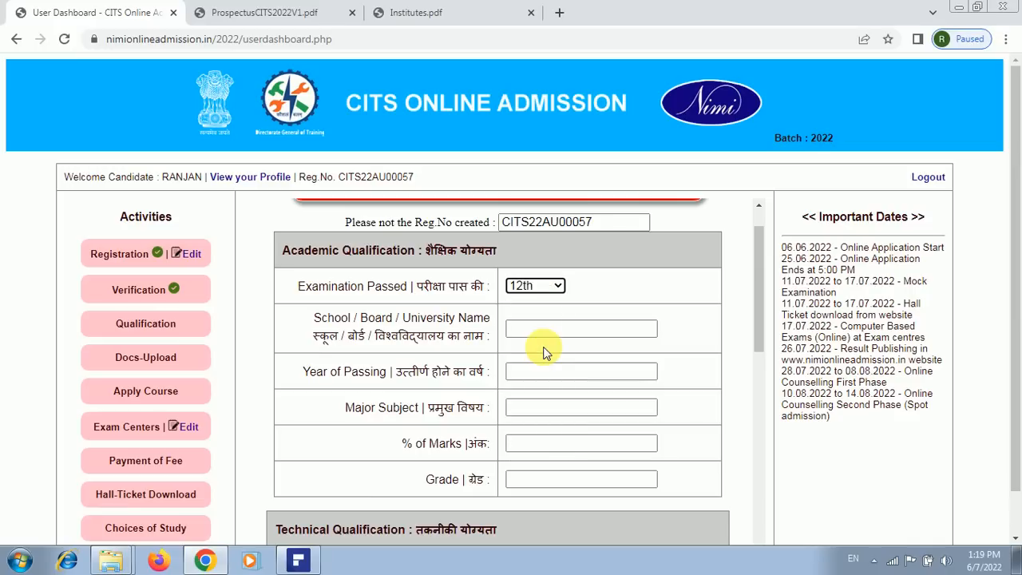
left_click(527, 336)
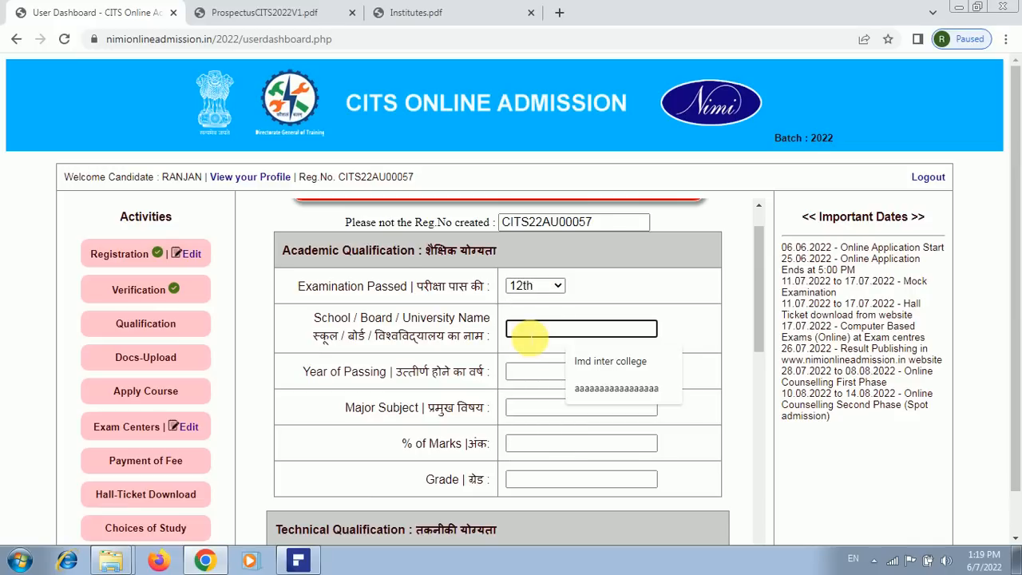
type("Imd")
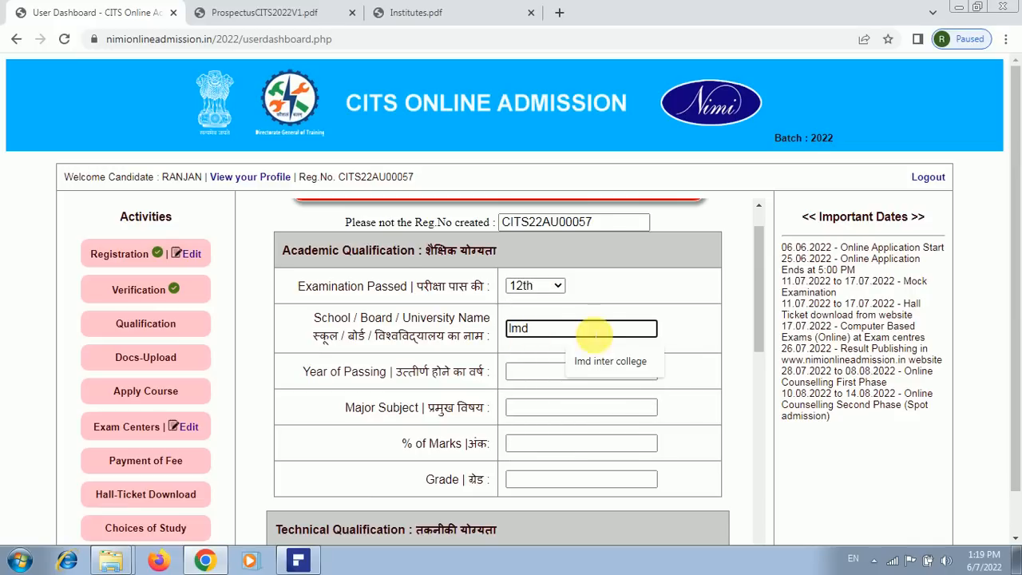
scroll(559, 321, "down", 2)
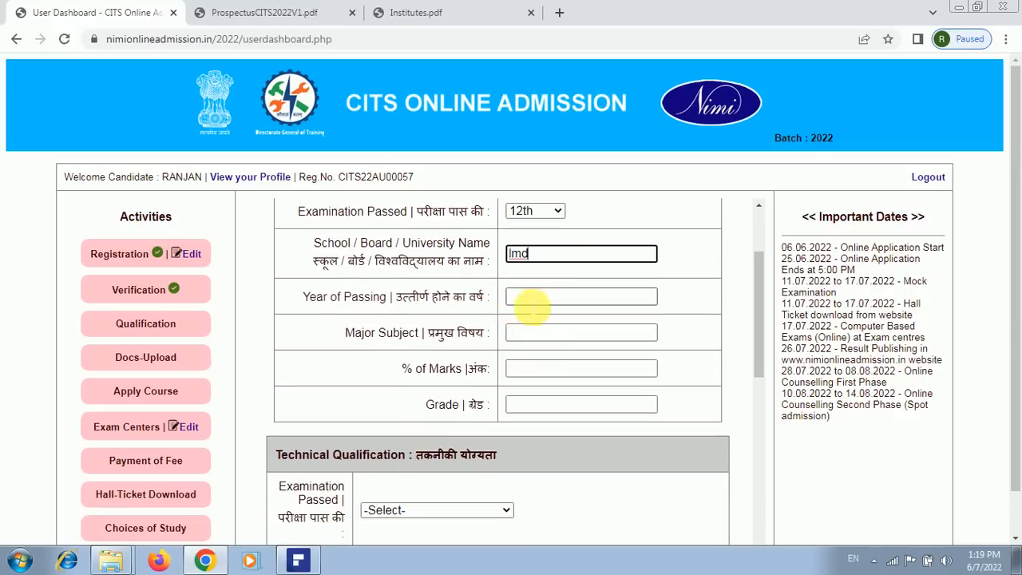
left_click(547, 304)
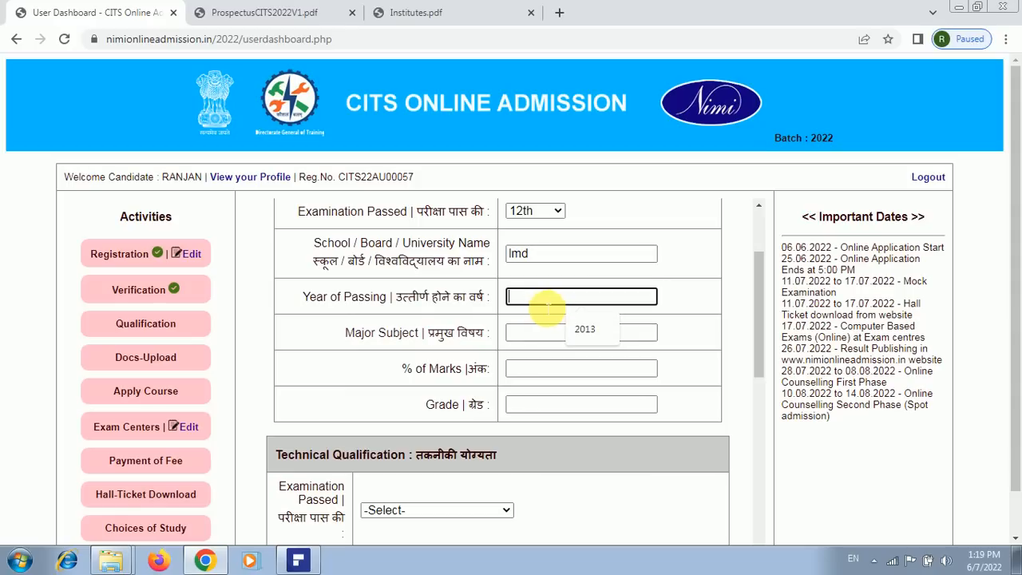
type("2013")
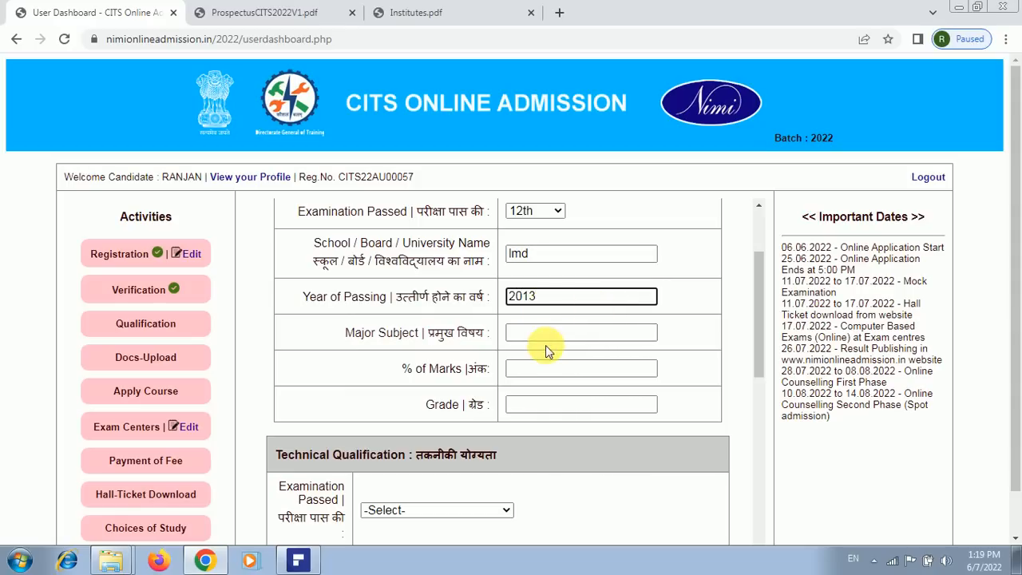
Fill major subjects from the suggested list, 74% marks and grade A
left_click(540, 336)
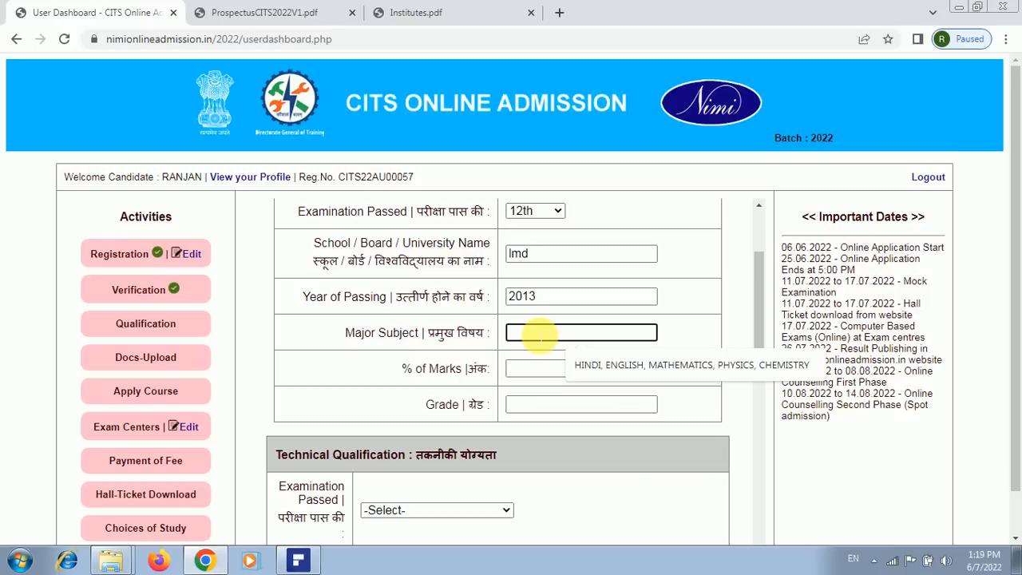
left_click(618, 371)
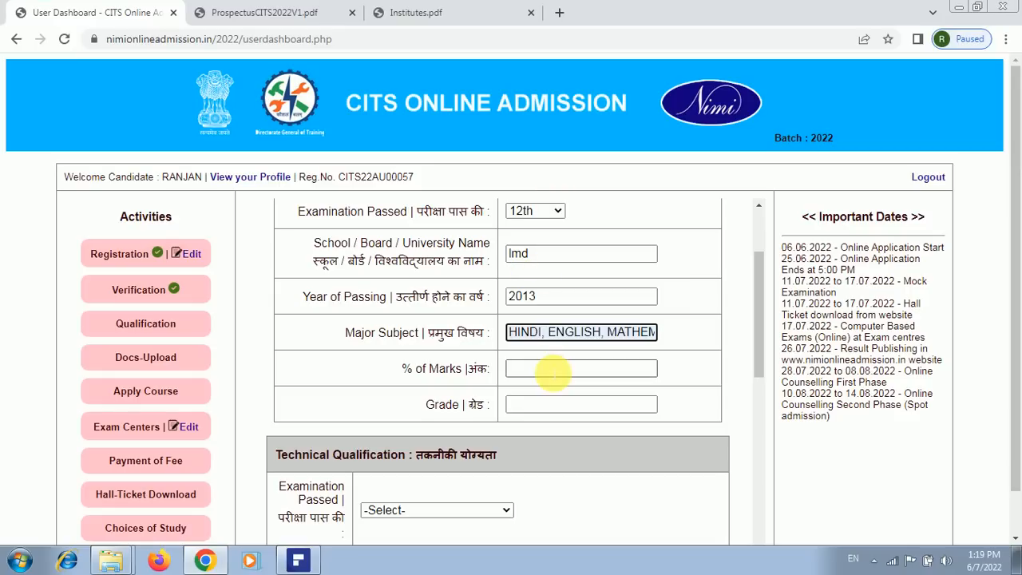
left_click(553, 372)
type("74")
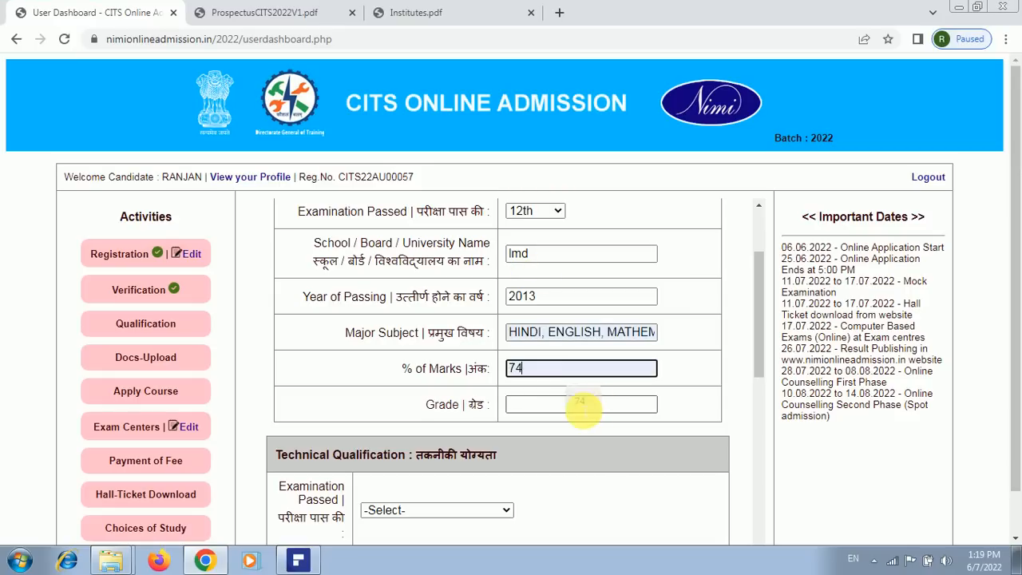
left_click(575, 407)
type("A")
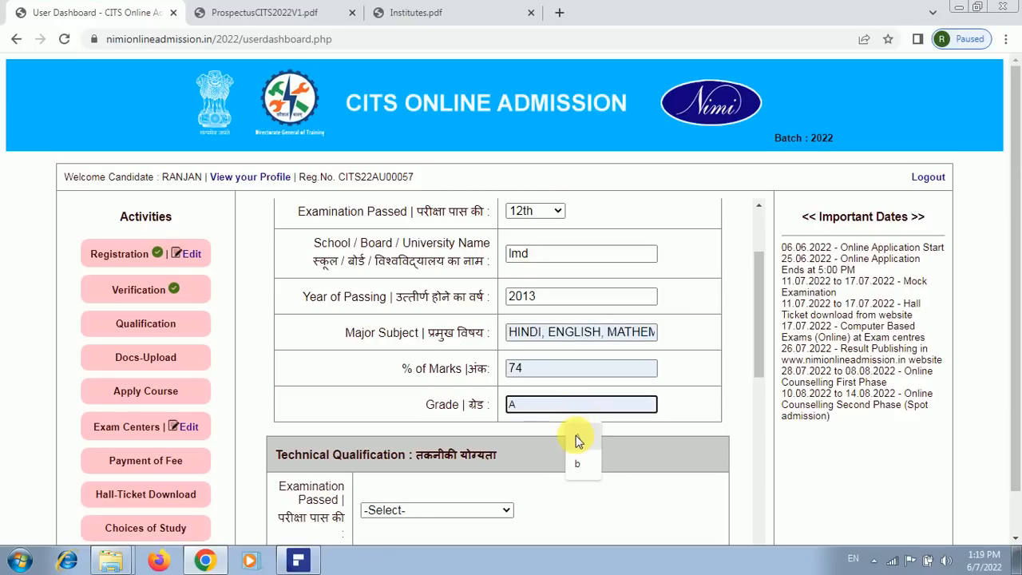
scroll(696, 347, "down", 3)
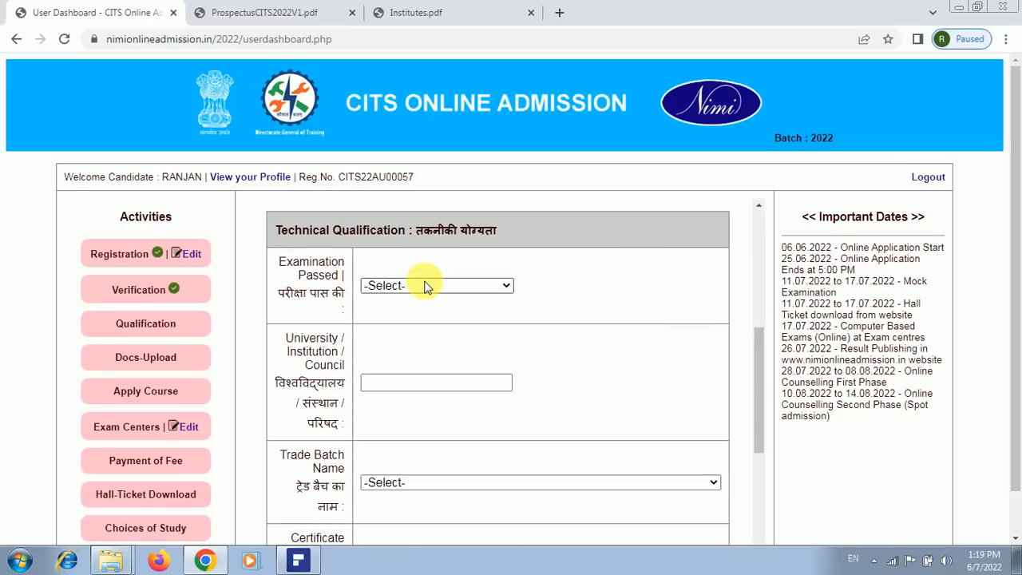
Choose Diploma as the technical examination passed and enter IERT as the institution
left_click(499, 287)
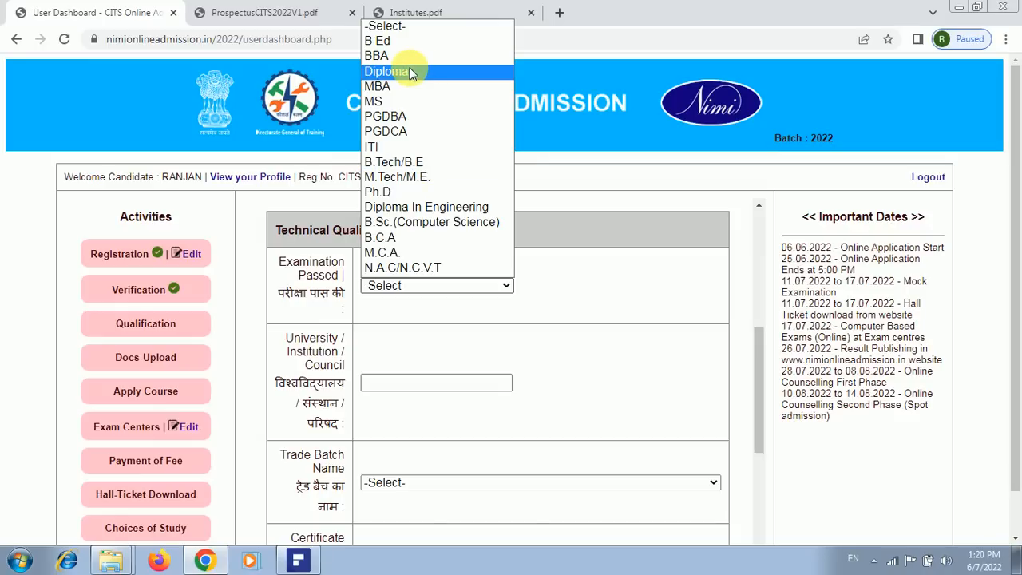
left_click(409, 151)
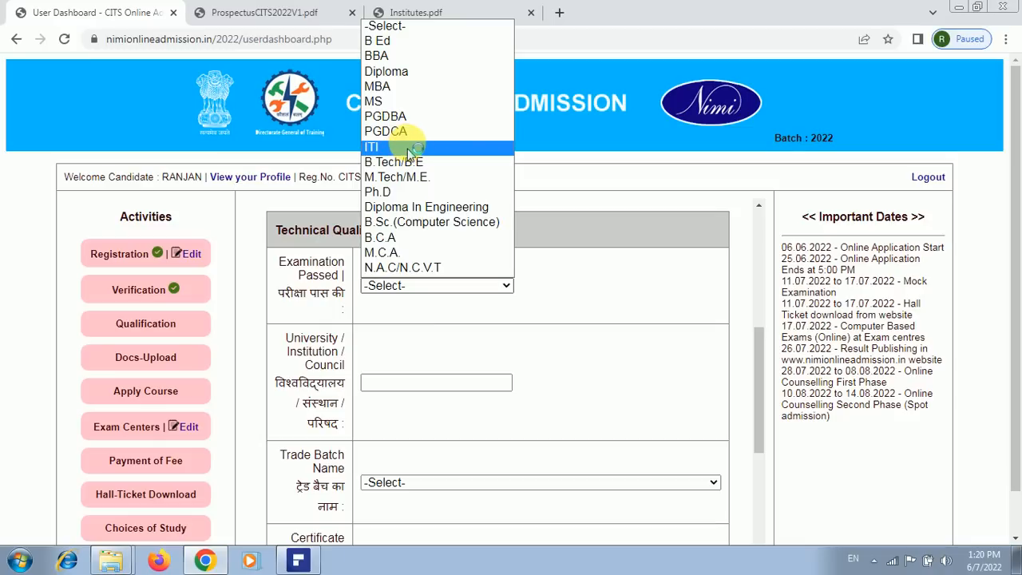
left_click(416, 67)
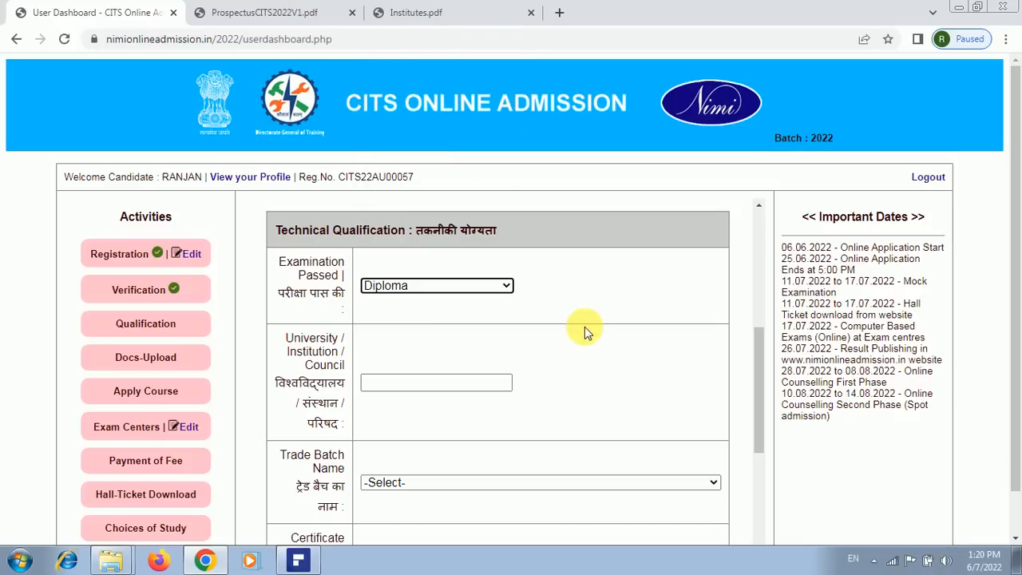
scroll(466, 368, "down", 1)
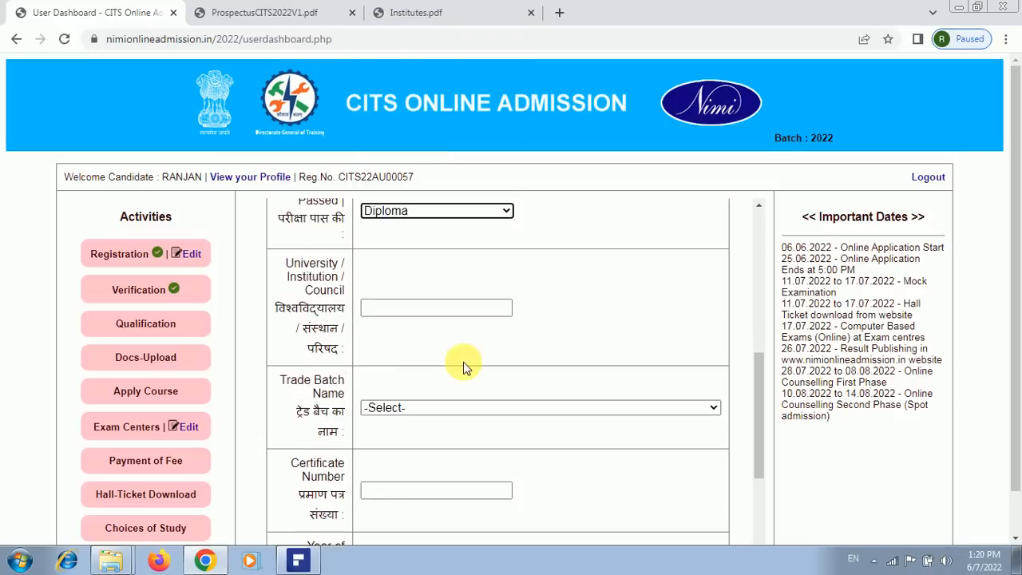
left_click(455, 310)
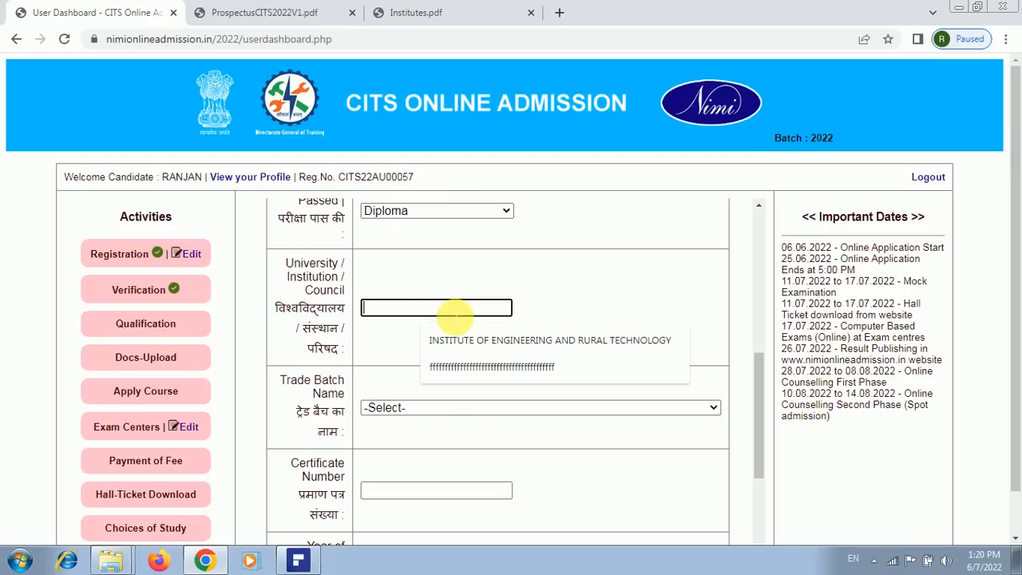
type("i")
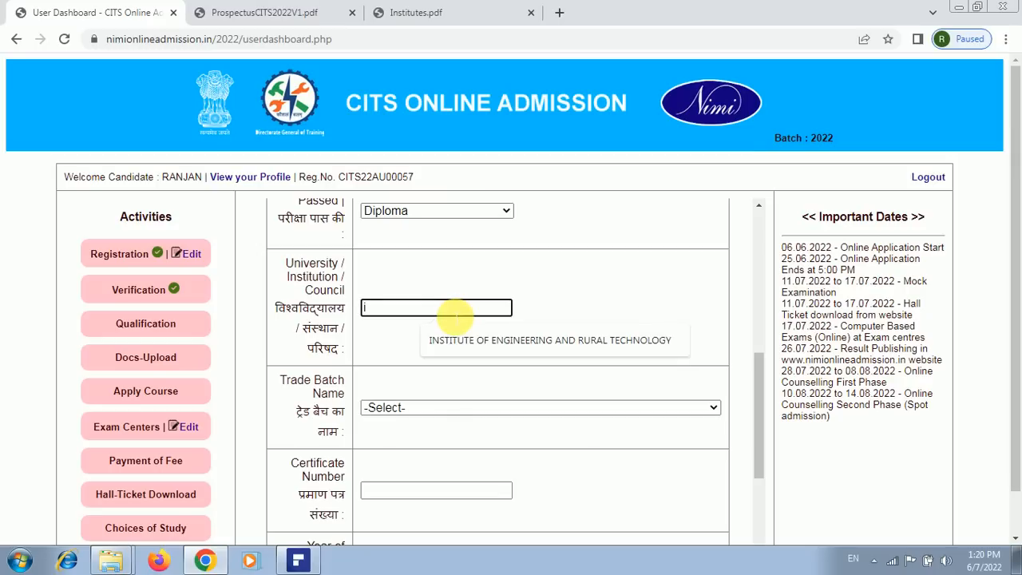
key("BackSpace")
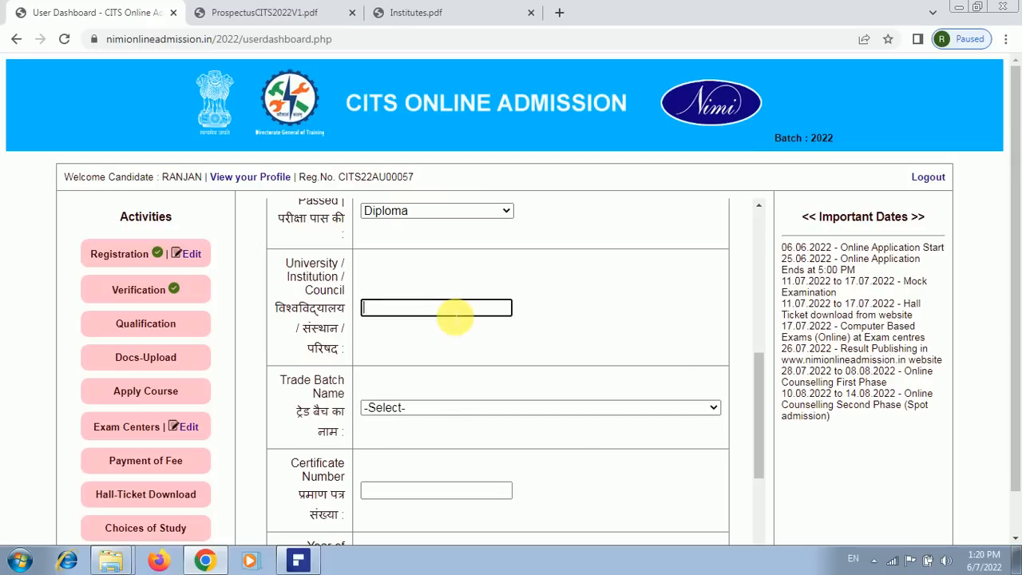
type("IERT")
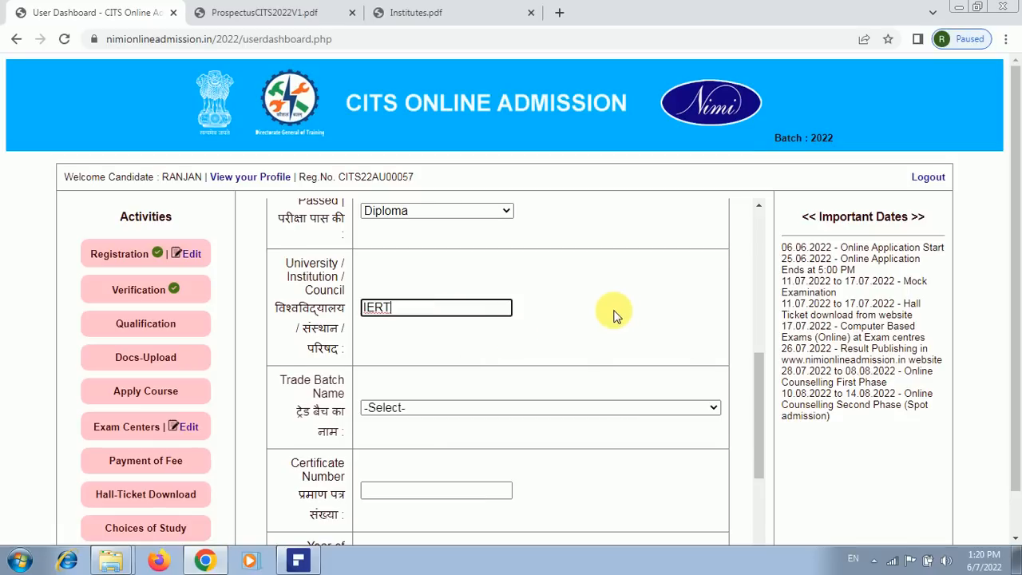
scroll(611, 312, "down", 2)
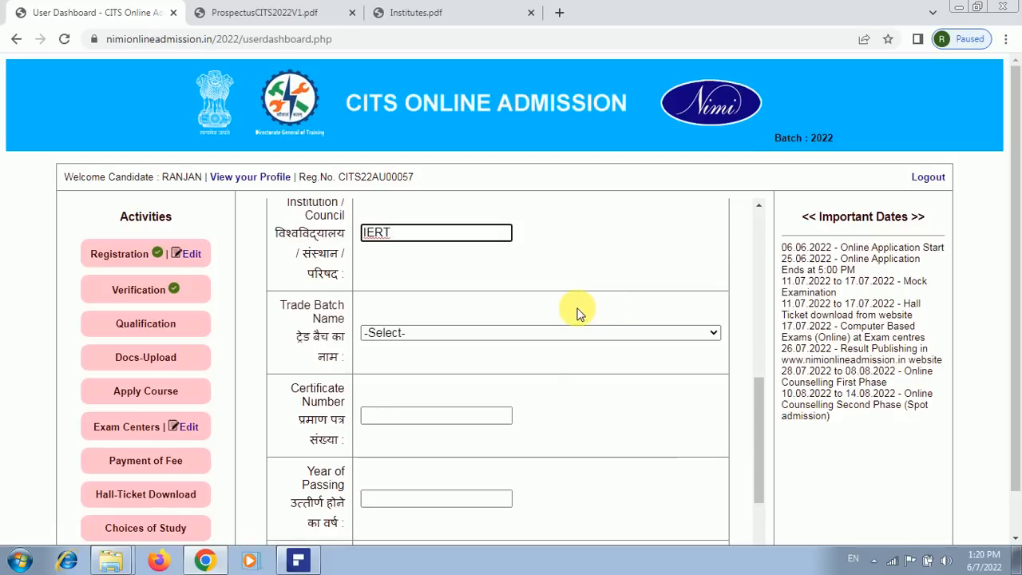
Select Mechanical Engineering from the Trade Batch Name list
left_click(713, 333)
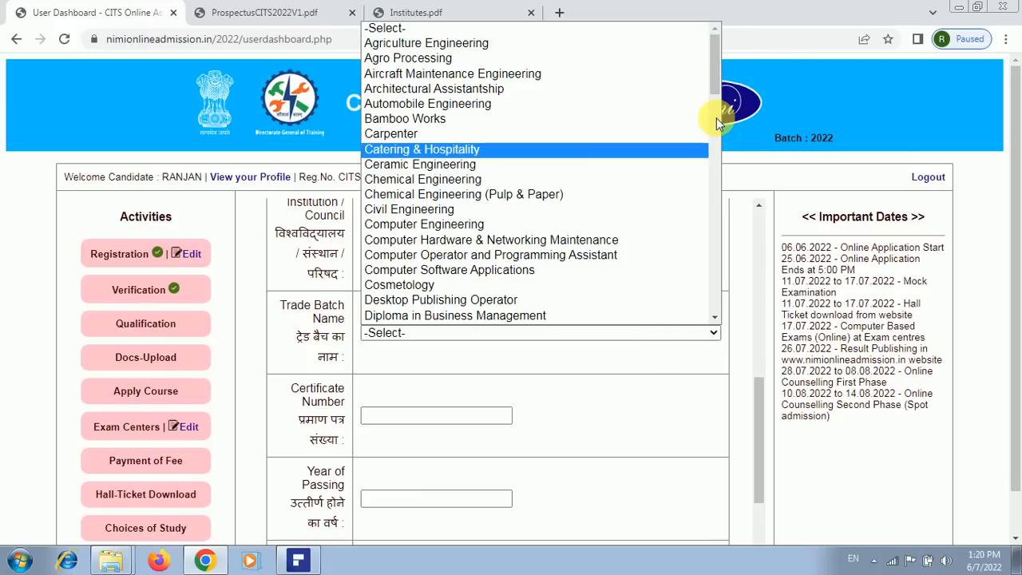
mouse_move(716, 83)
left_mouse_down()
mouse_move(720, 191)
mouse_move(704, 239)
mouse_move(711, 284)
left_mouse_up()
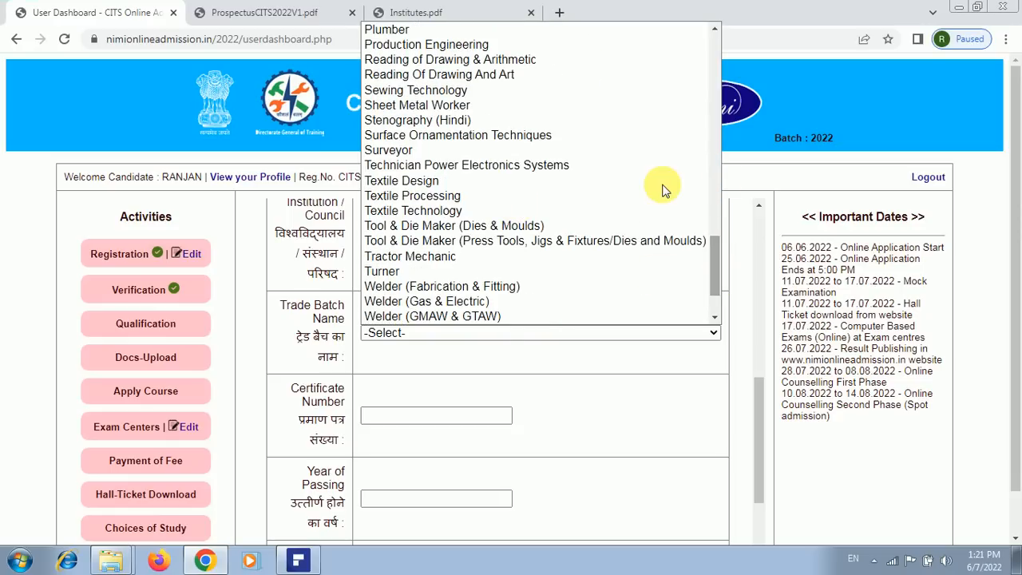
left_click_drag(713, 272, 713, 194)
scroll(719, 166, "up", 5)
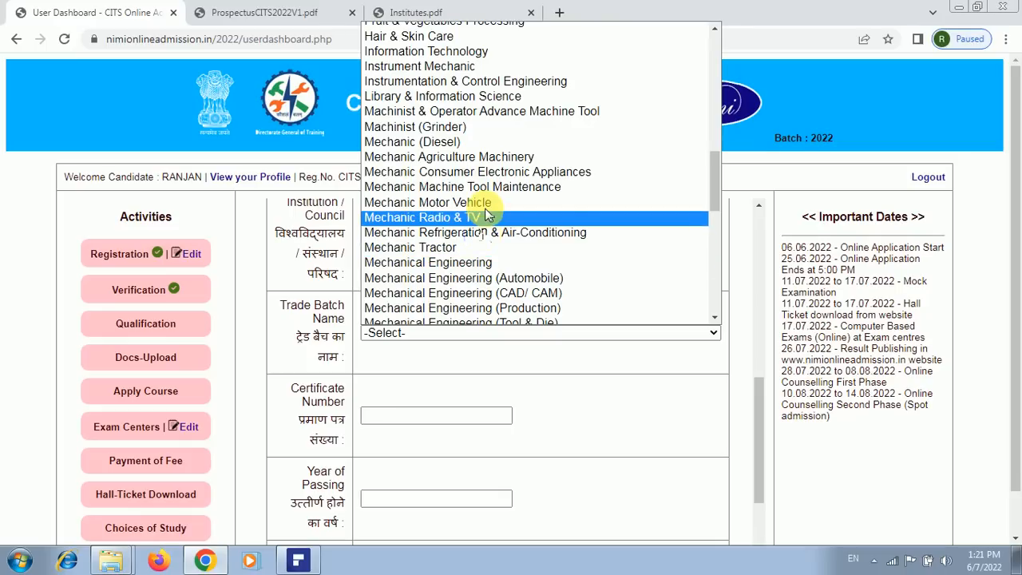
left_click(485, 263)
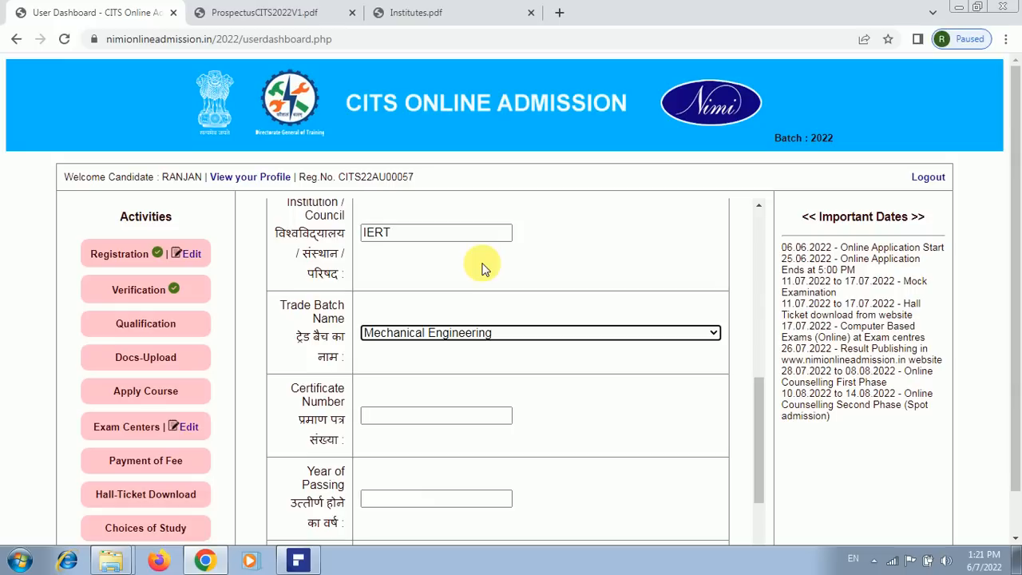
scroll(408, 437, "down", 2)
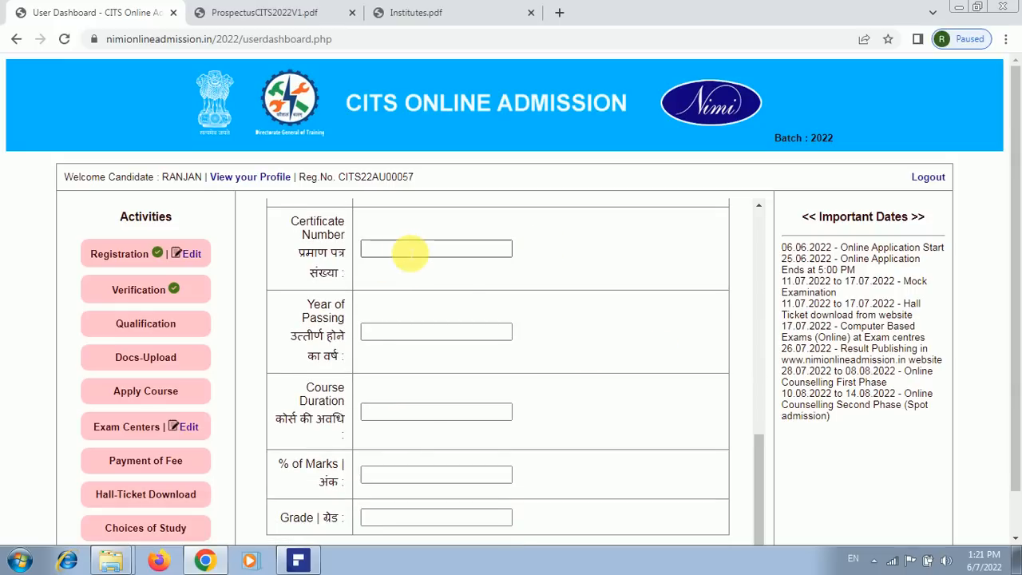
Enter certificate number 1014, year of passing 2017 and course duration 3
left_click(409, 250)
type("1014")
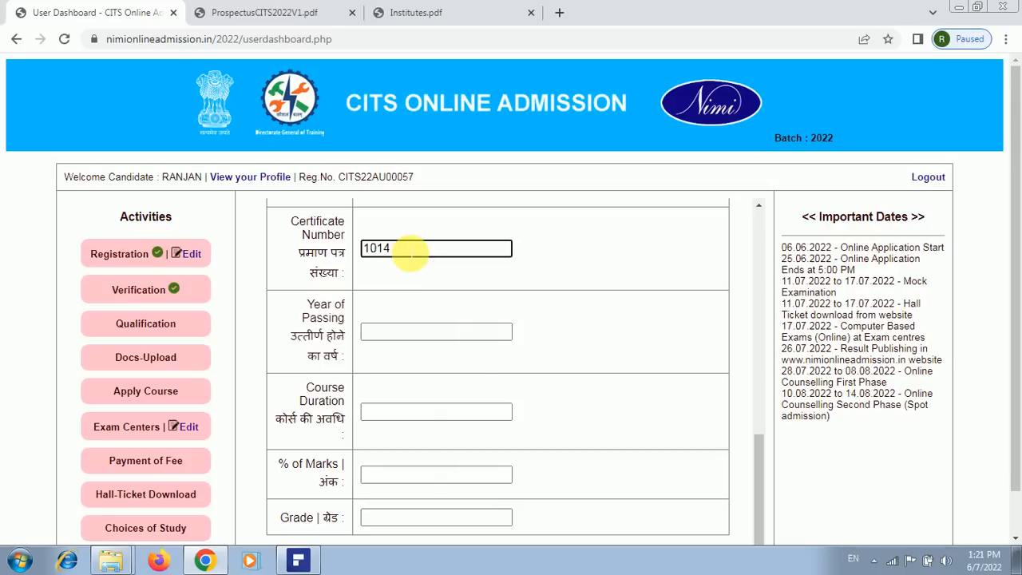
left_click(393, 334)
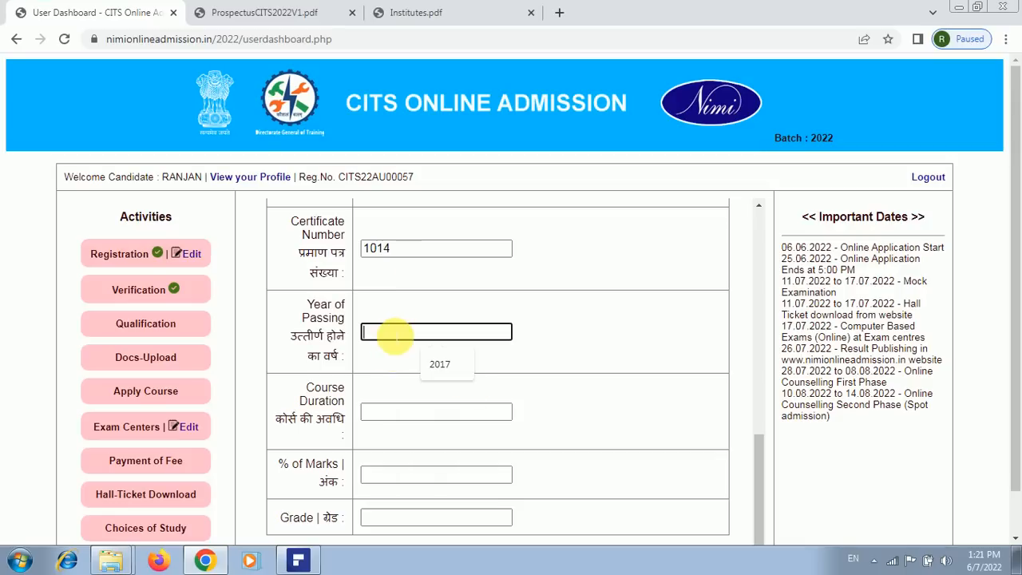
left_click(440, 364)
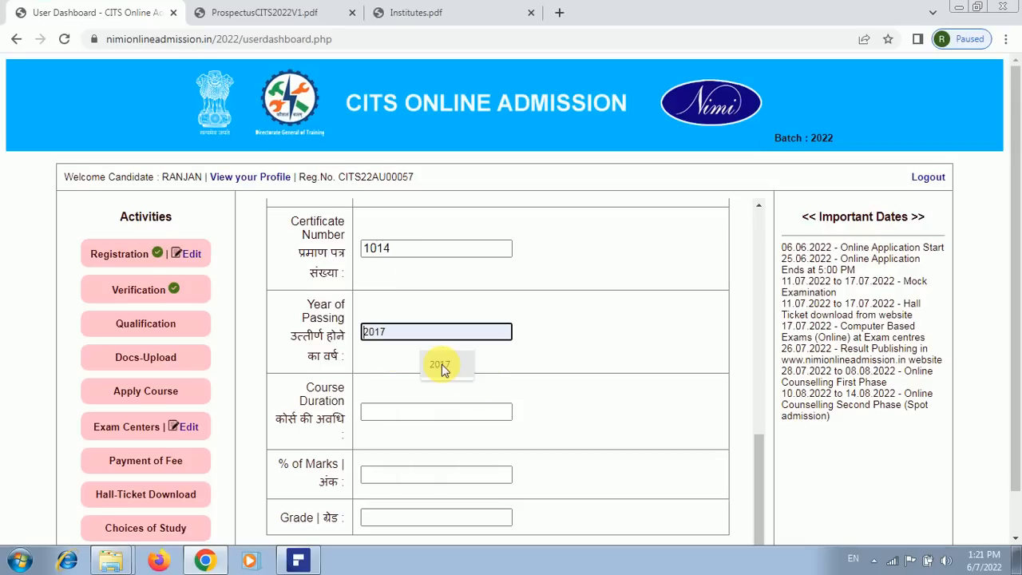
scroll(495, 389, "down", 1)
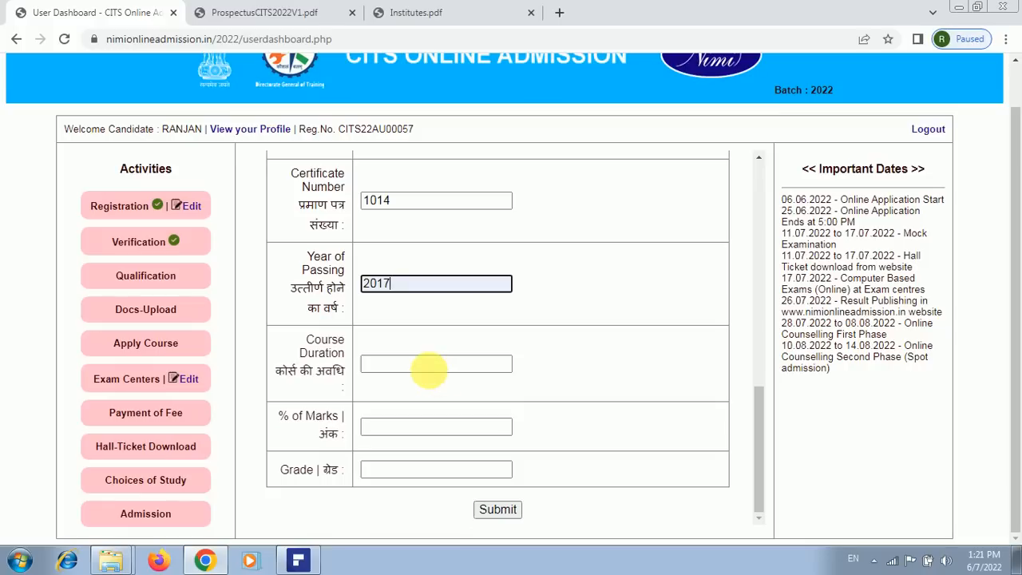
left_click(433, 366)
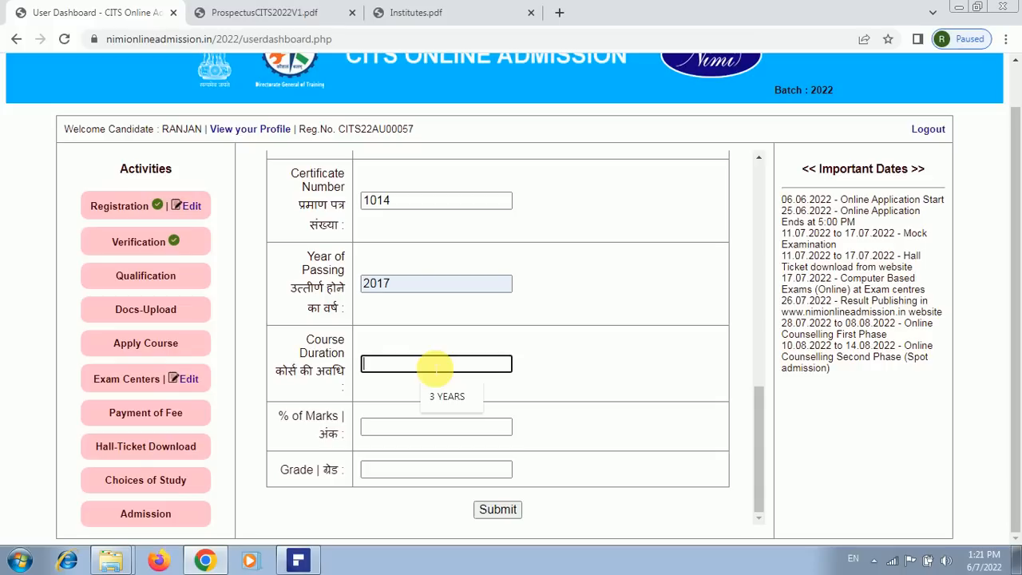
type("3")
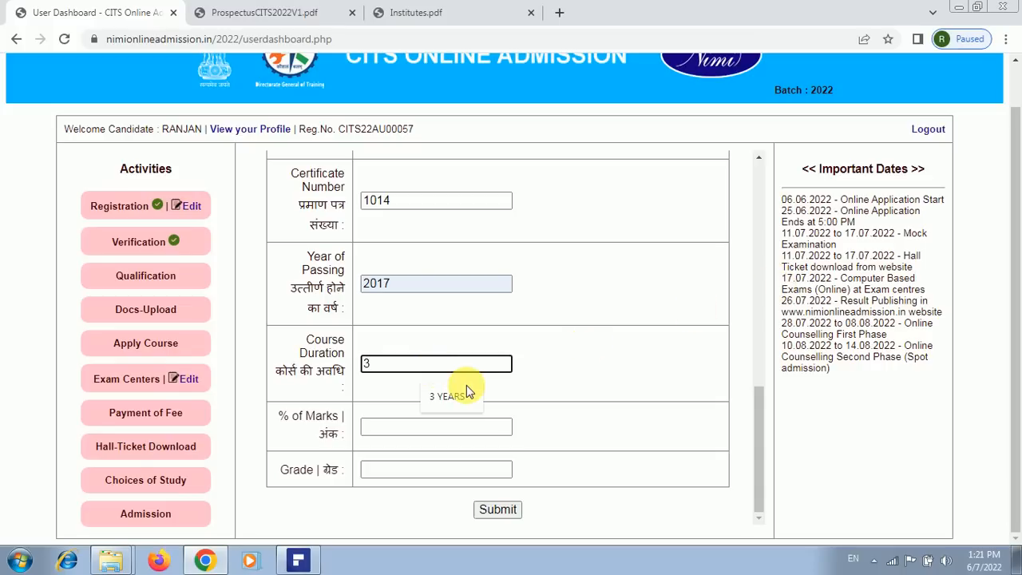
Fill 80% marks and grade A+, then submit the qualification details
left_click(409, 429)
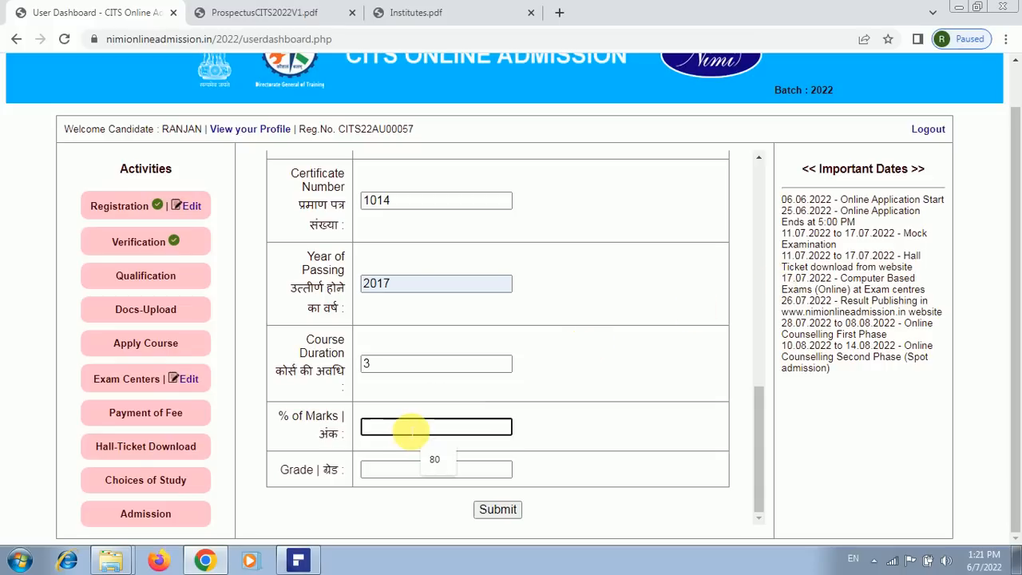
left_click(438, 460)
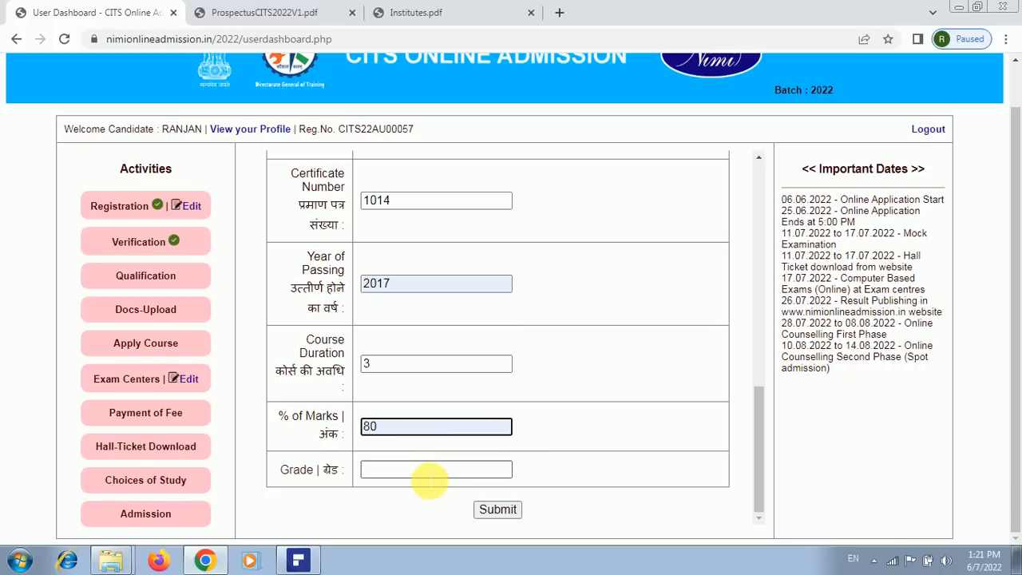
left_click(433, 470)
left_click(435, 499)
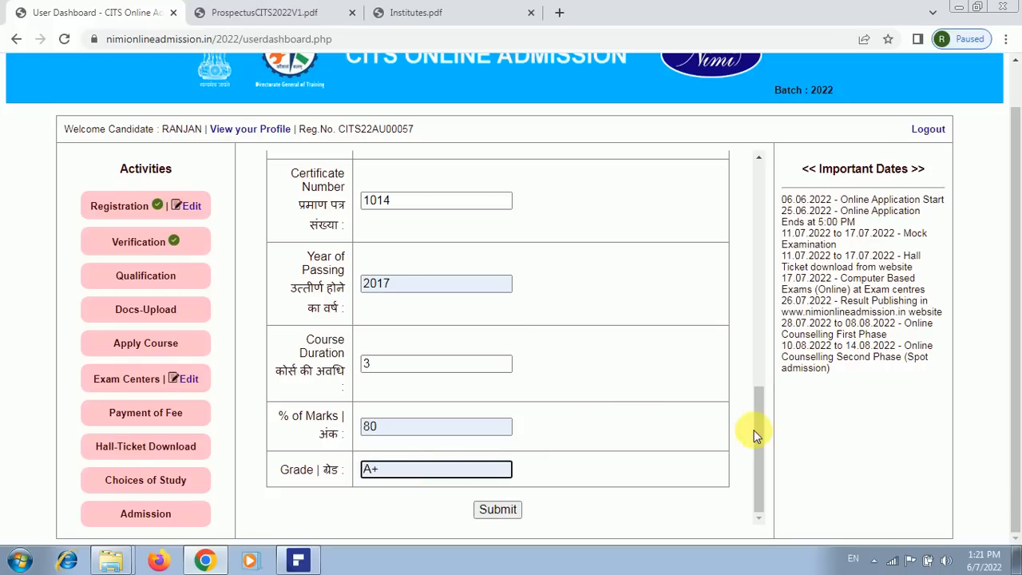
scroll(764, 377, "up", 2)
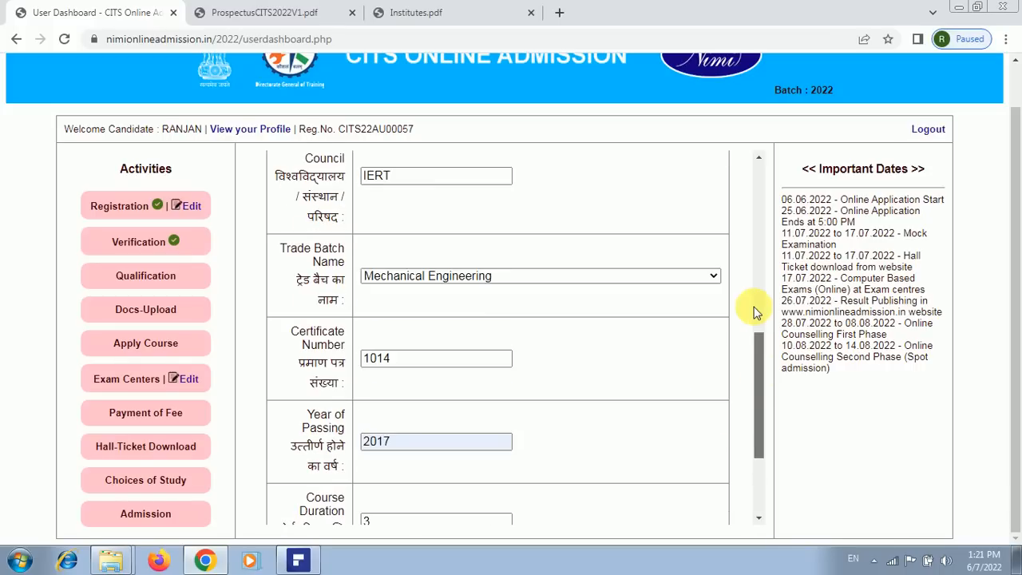
scroll(755, 311, "up", 6)
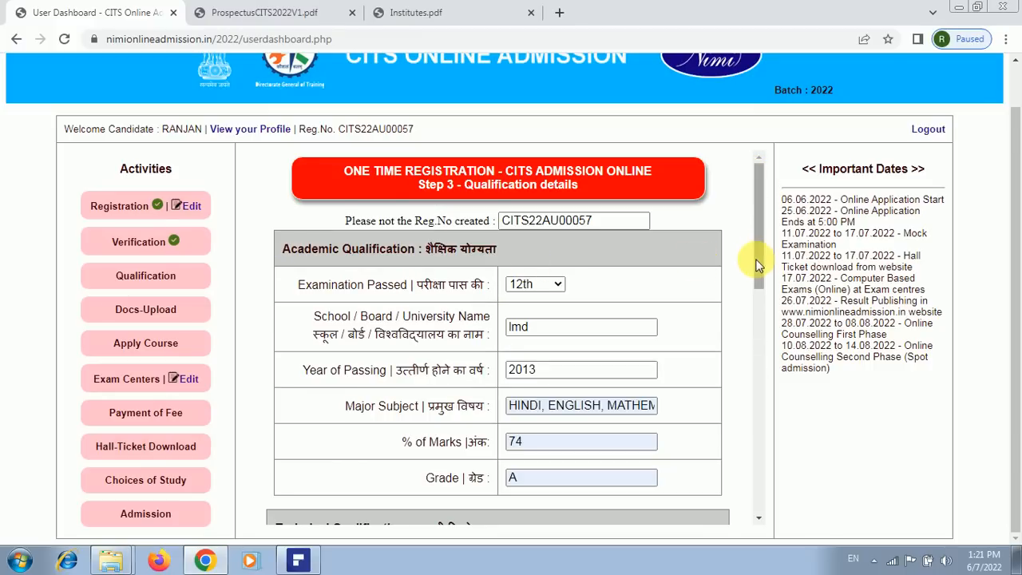
left_click_drag(757, 266, 591, 557)
left_click(497, 510)
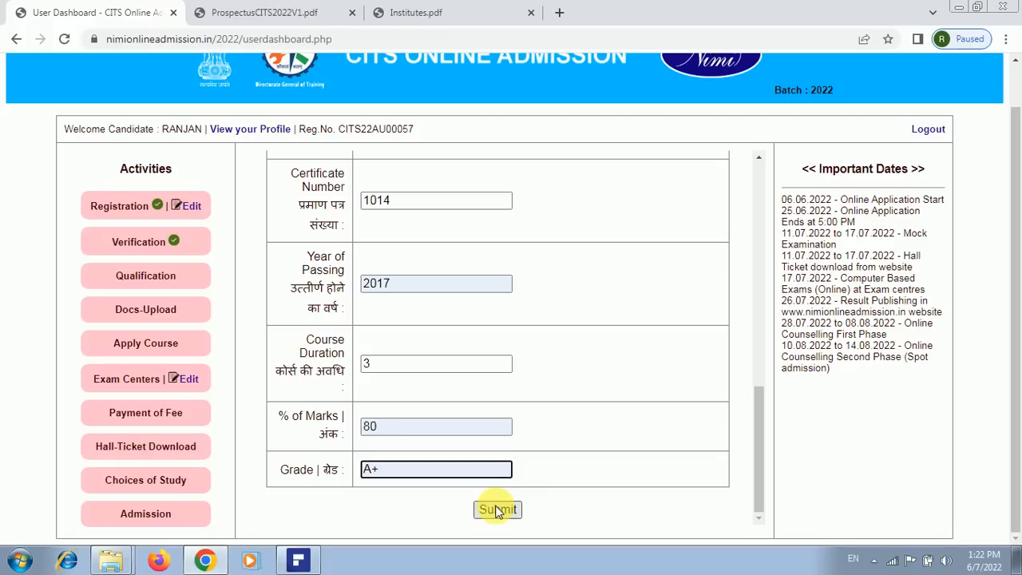
left_click(496, 509)
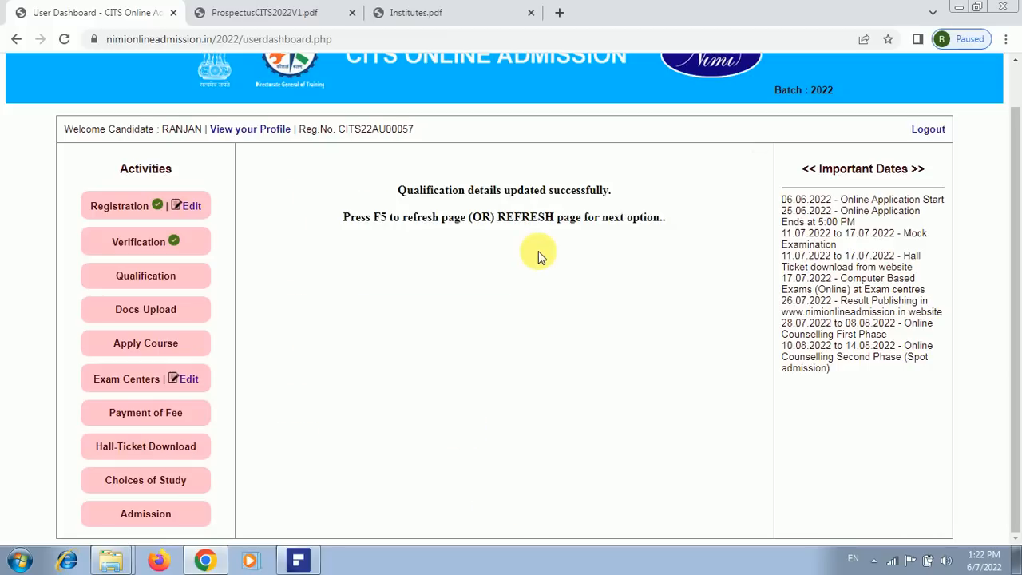
Refresh the page and start choosing a file for the Photo with Signature slot
key("F5")
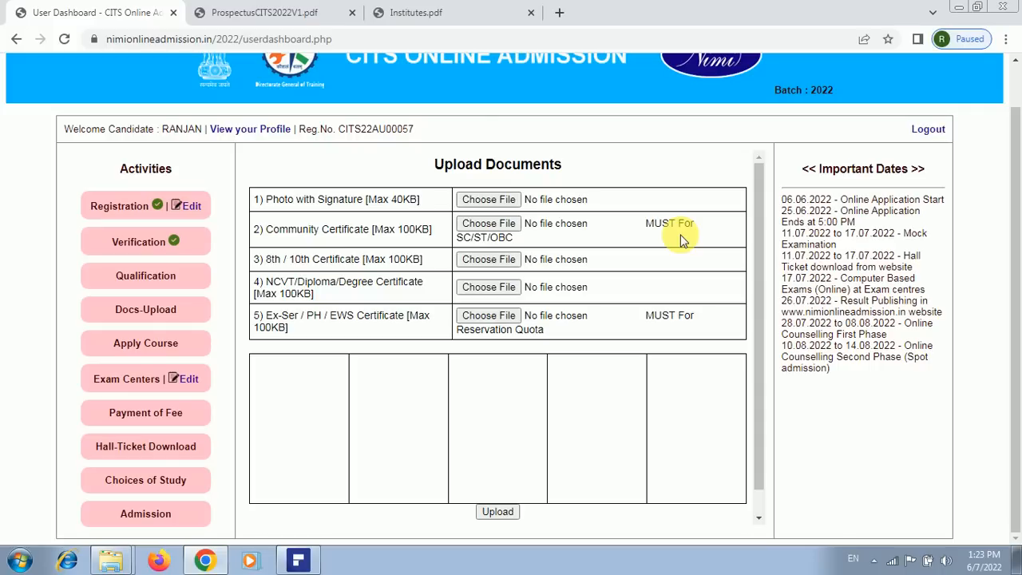
left_click(506, 205)
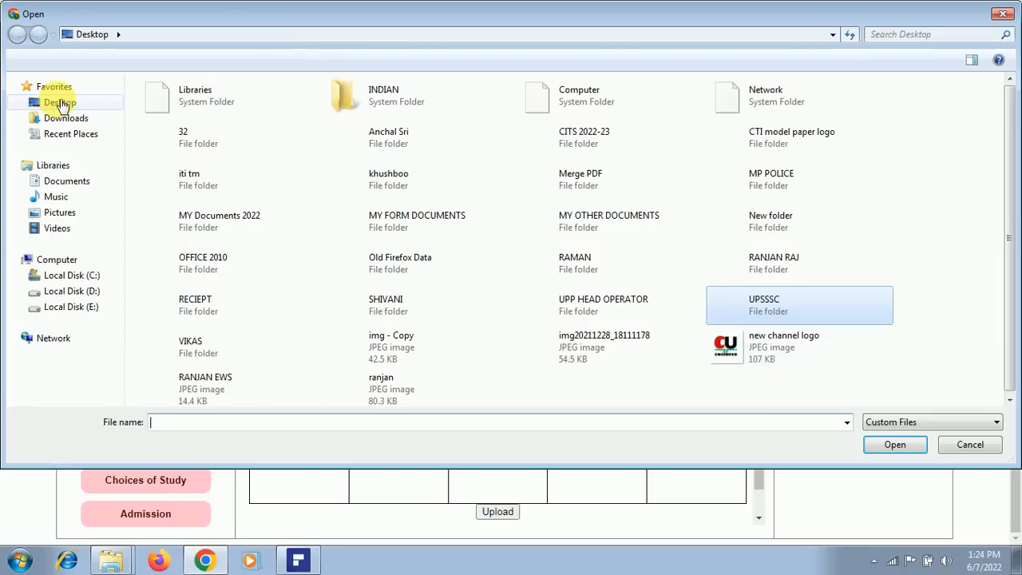
Attach the candidate's signed photo from Desktop > CITS 2022-23 as the Photo with Signature
left_click(60, 103)
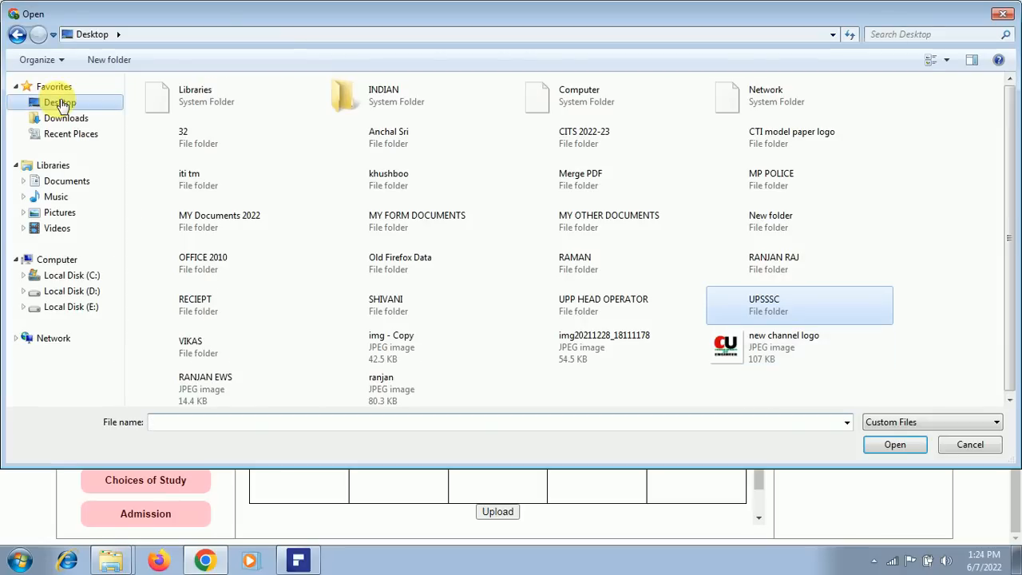
left_click(597, 142)
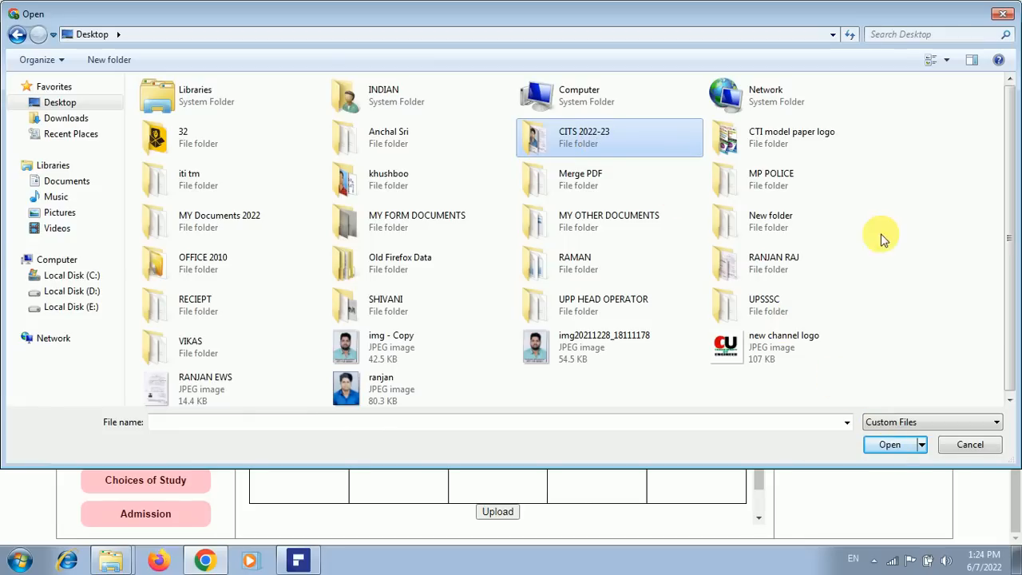
key("Return")
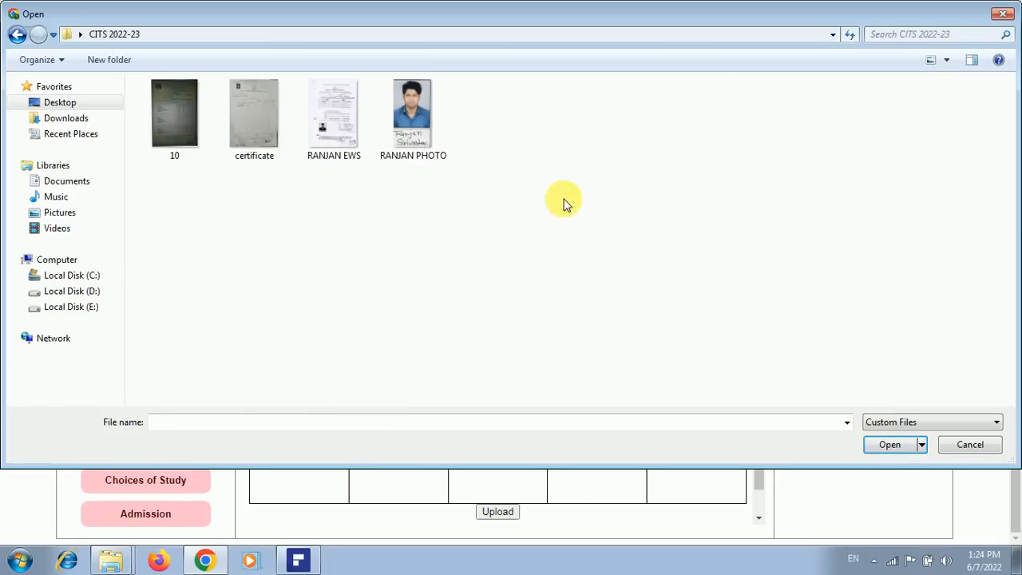
left_click(426, 110)
left_click(888, 445)
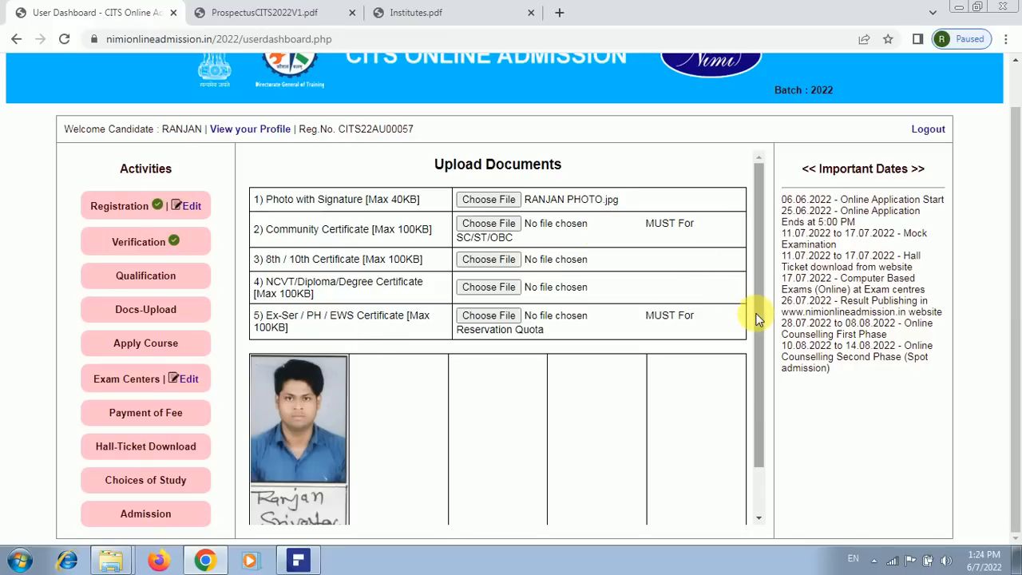
Attach the EWS certificate image as the Community Certificate and dismiss the under-50 KB warning
scroll(752, 368, "down", 2)
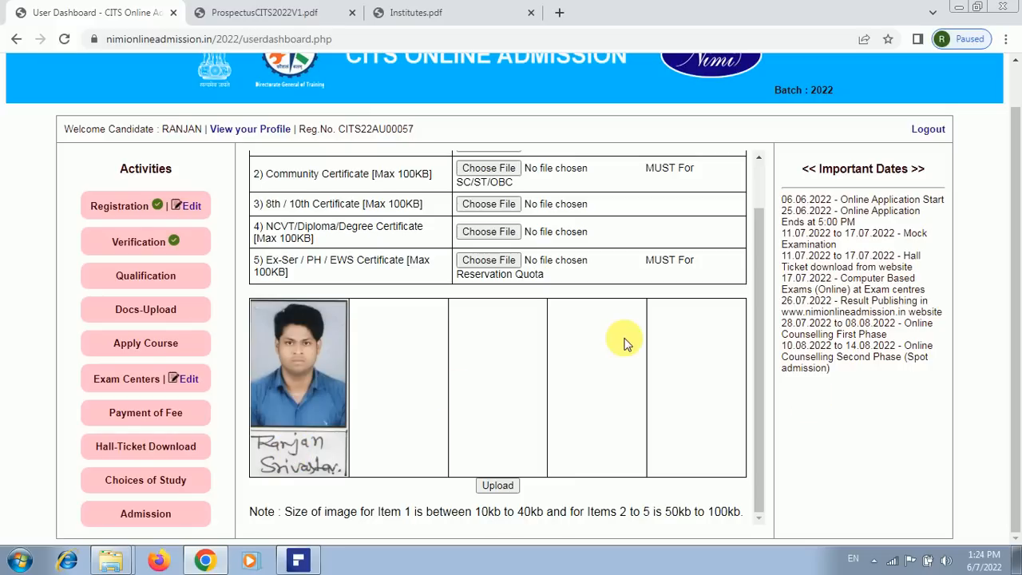
left_click_drag(758, 383, 758, 318)
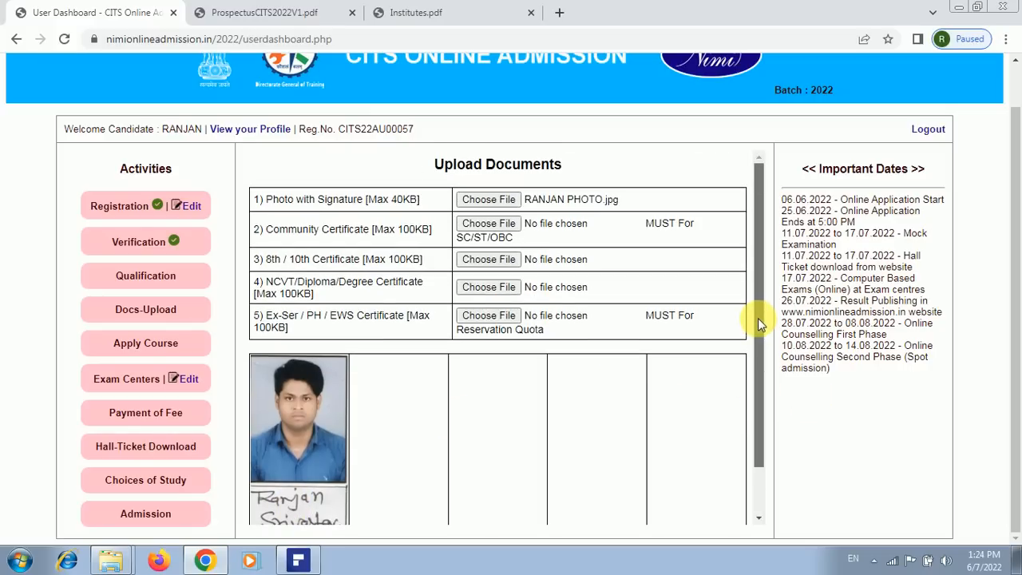
left_click(488, 230)
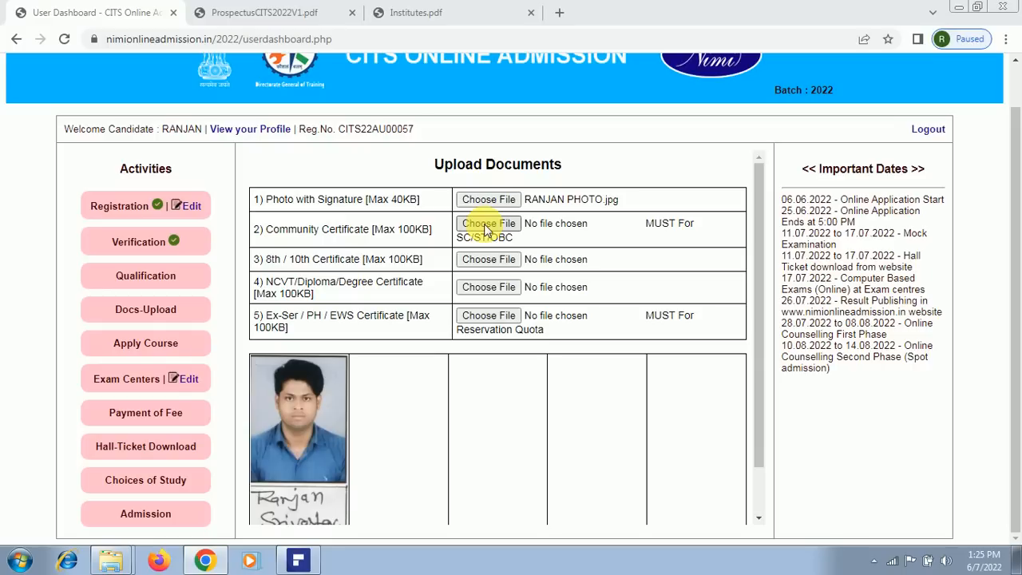
left_click(496, 235)
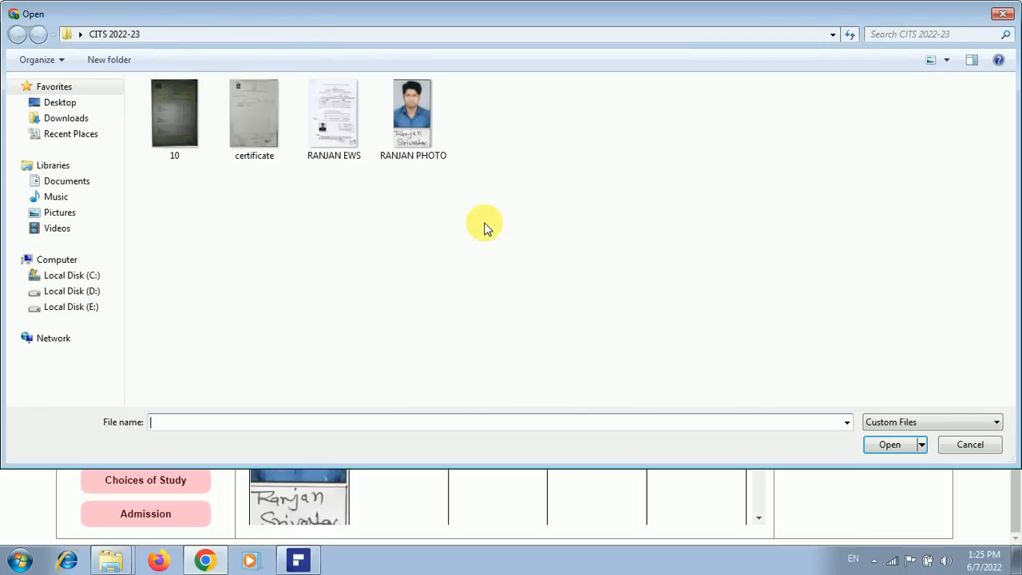
left_click(331, 130)
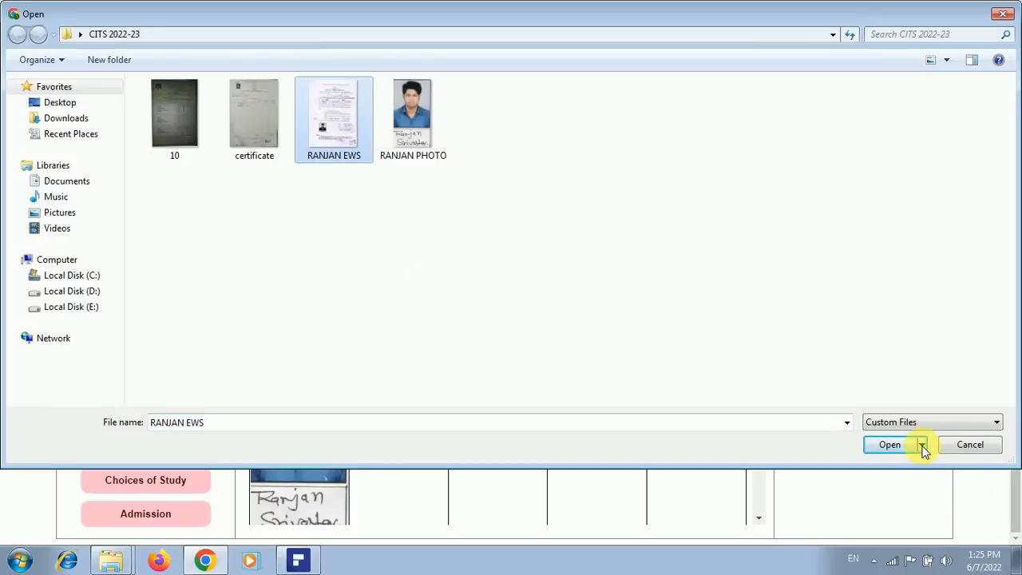
left_click(891, 446)
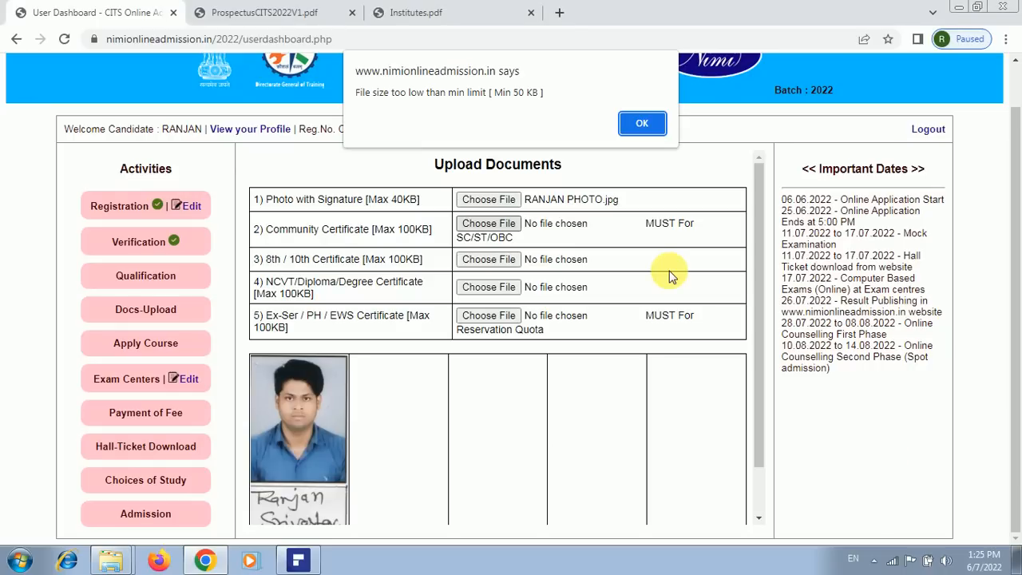
left_click(641, 125)
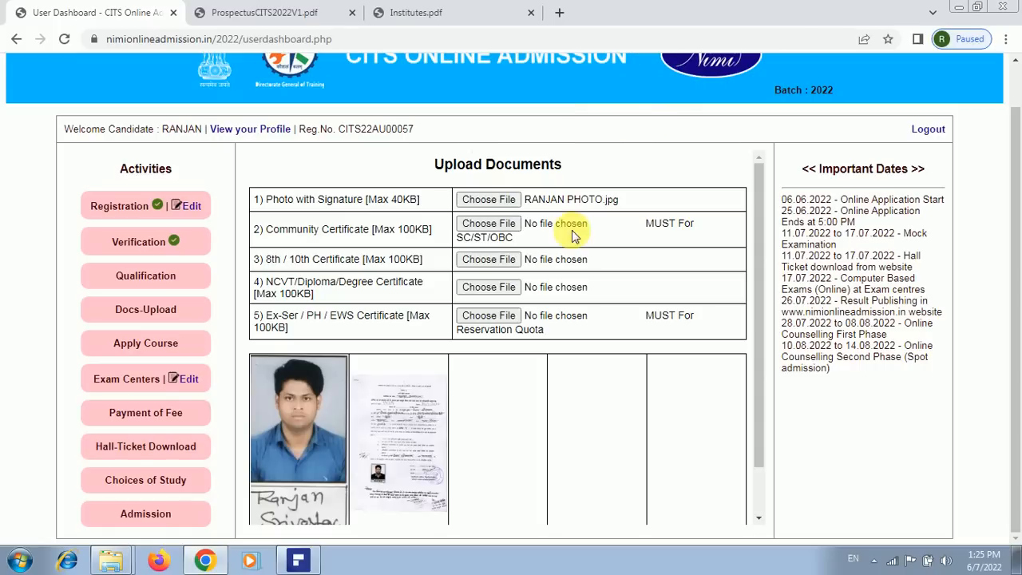
Attach certificate.jpg to both the Community Certificate and 8th/10th Certificate slots
left_click(508, 226)
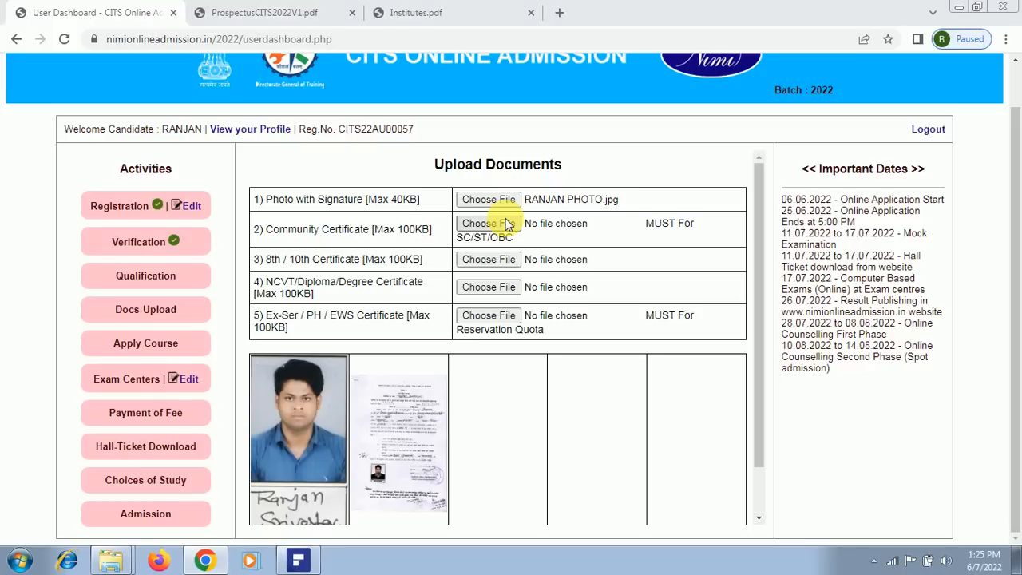
left_click(511, 227)
left_click(489, 266)
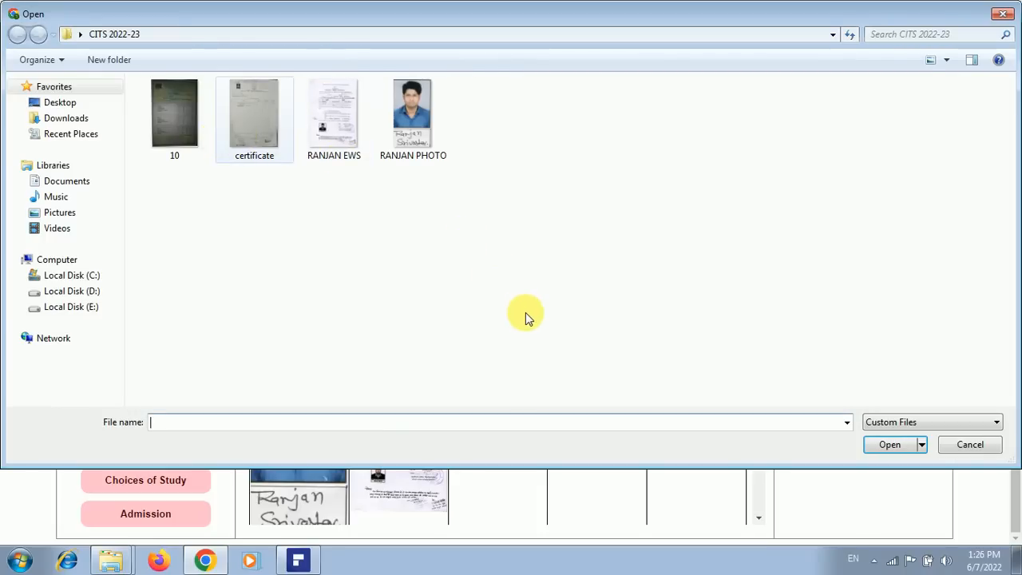
left_click(890, 445)
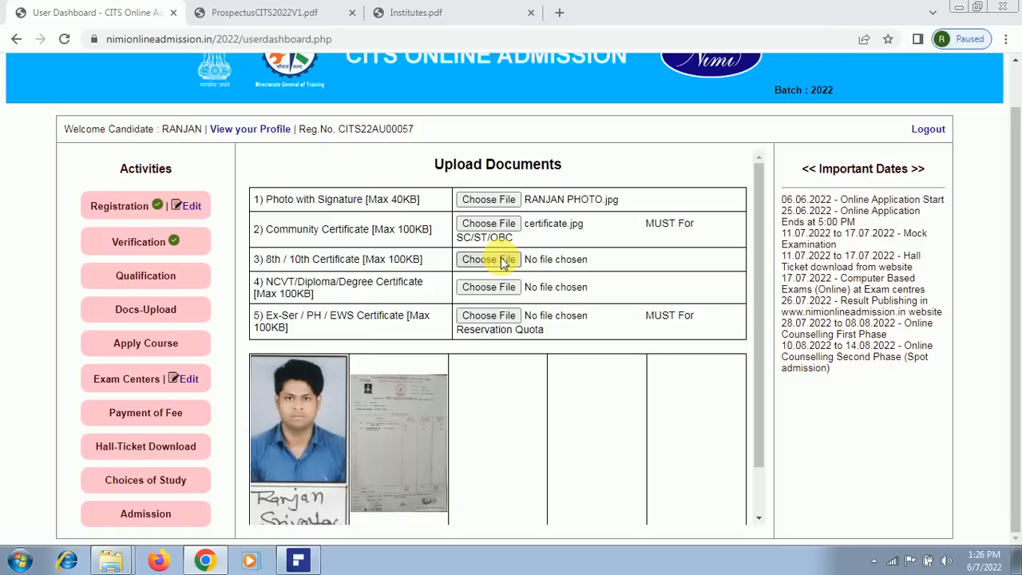
left_click(504, 264)
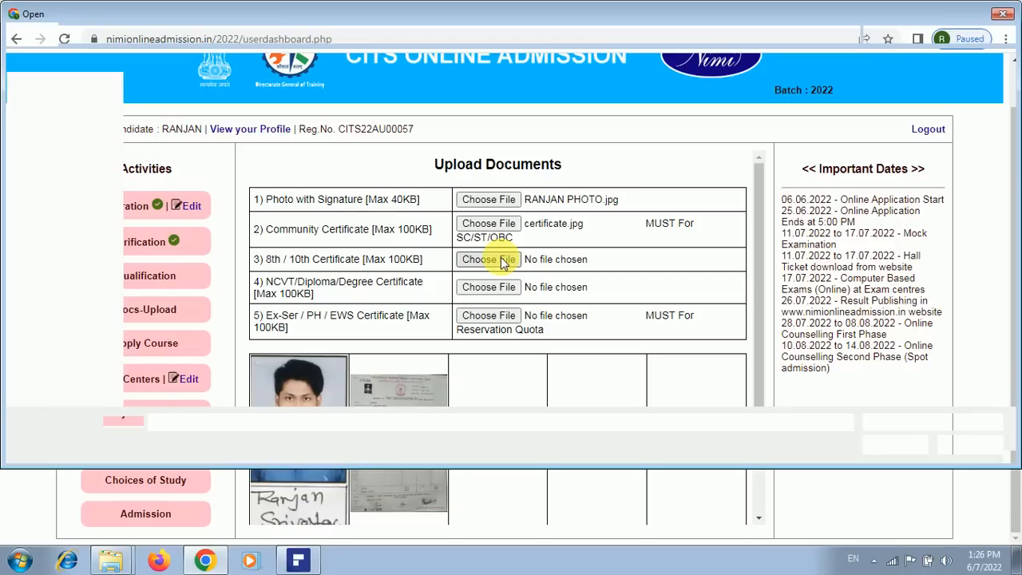
left_click(246, 137)
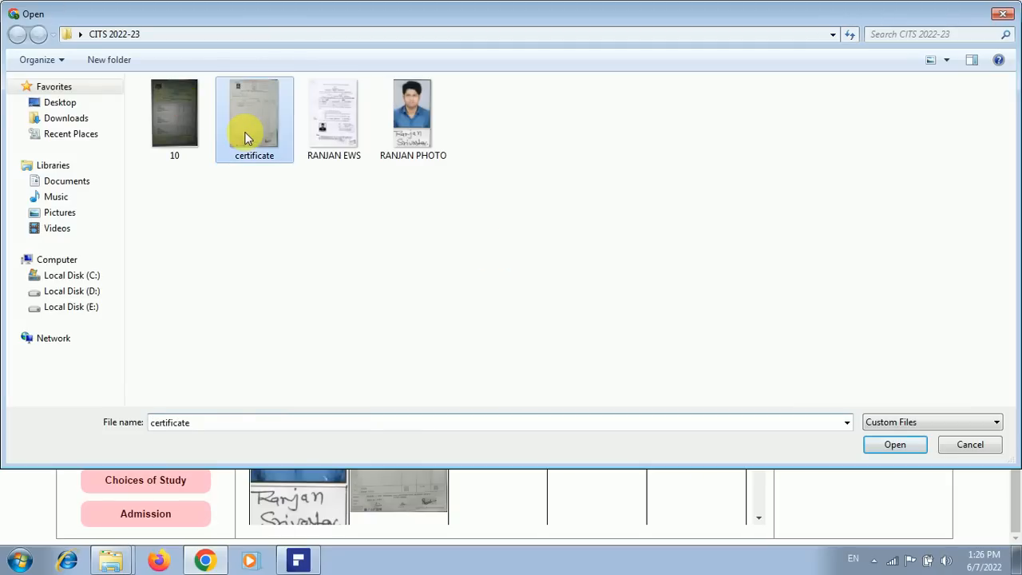
left_click(889, 447)
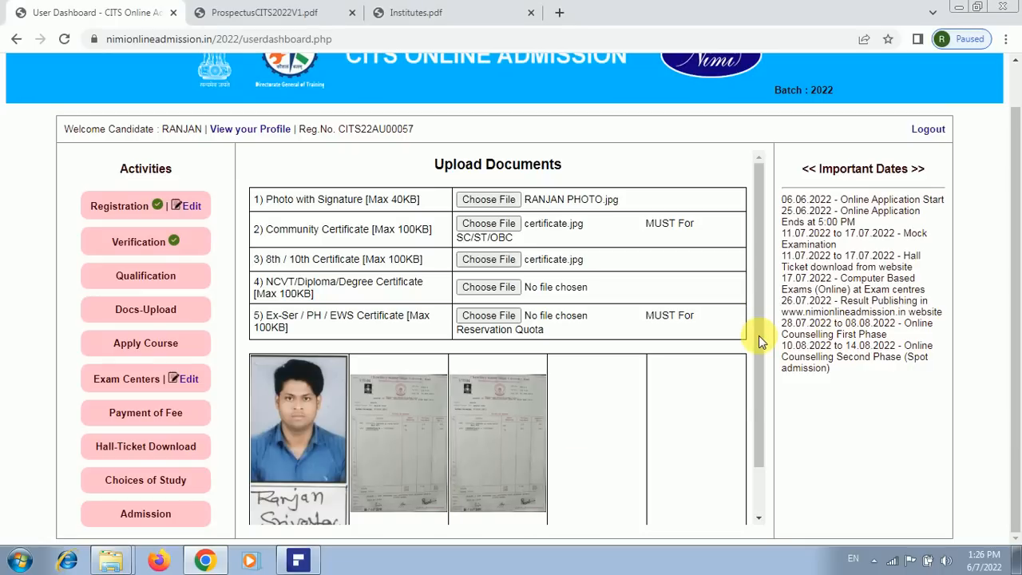
Attach certificate.jpg to the fourth slot, NCVT/Diploma/Degree Certificate
left_click_drag(759, 335, 752, 397)
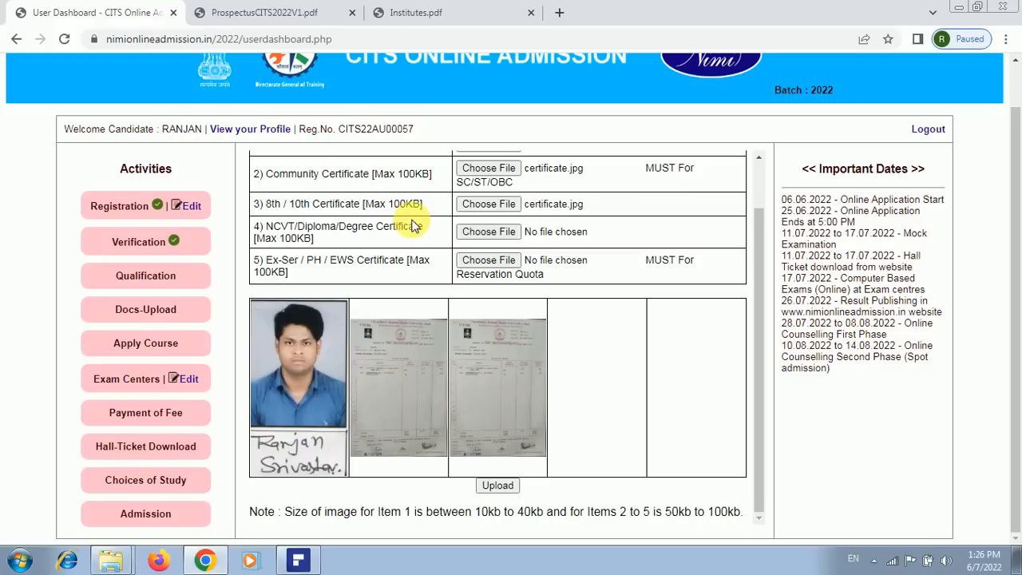
left_click(493, 235)
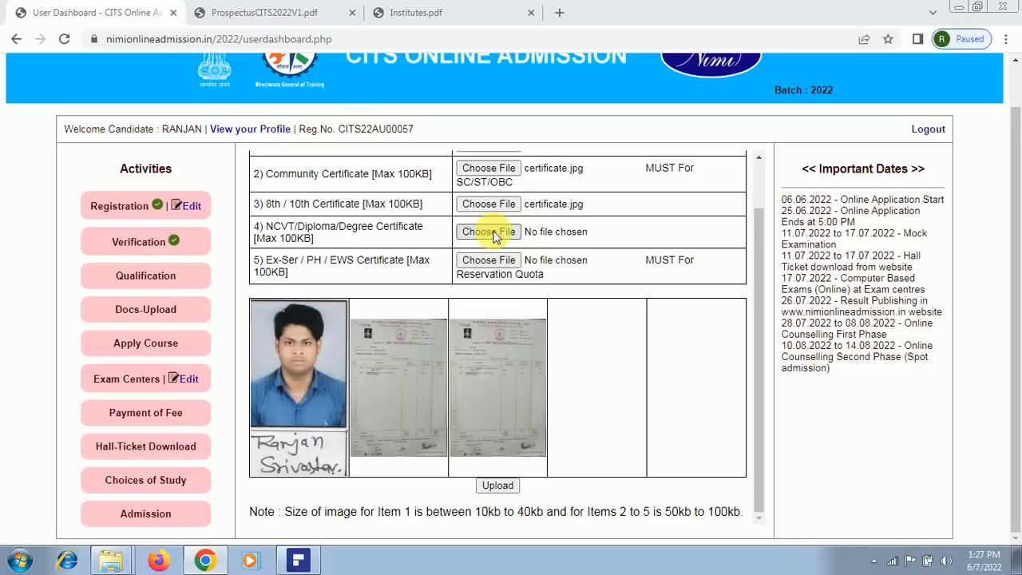
left_click(495, 233)
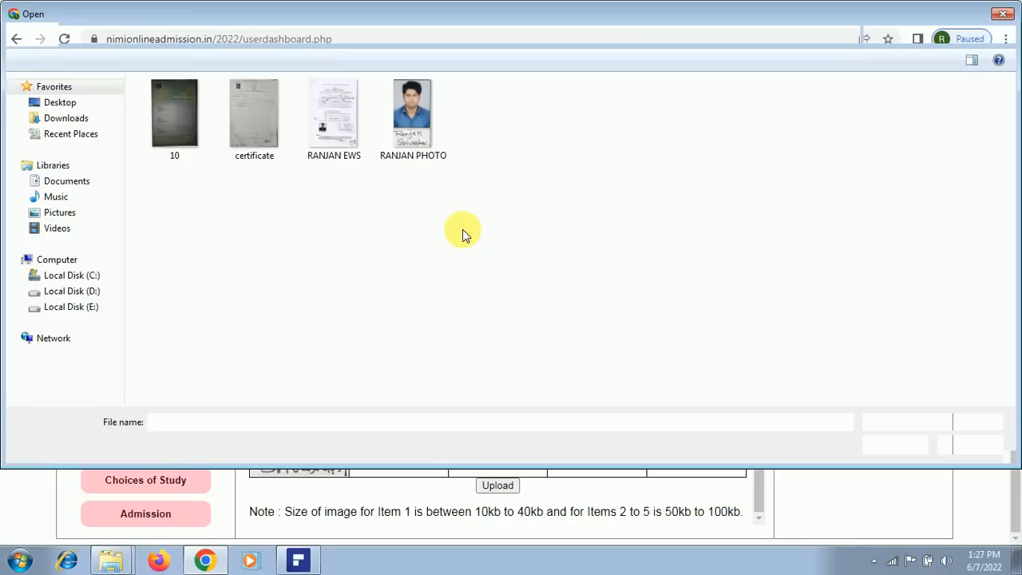
left_click(254, 126)
left_click(890, 449)
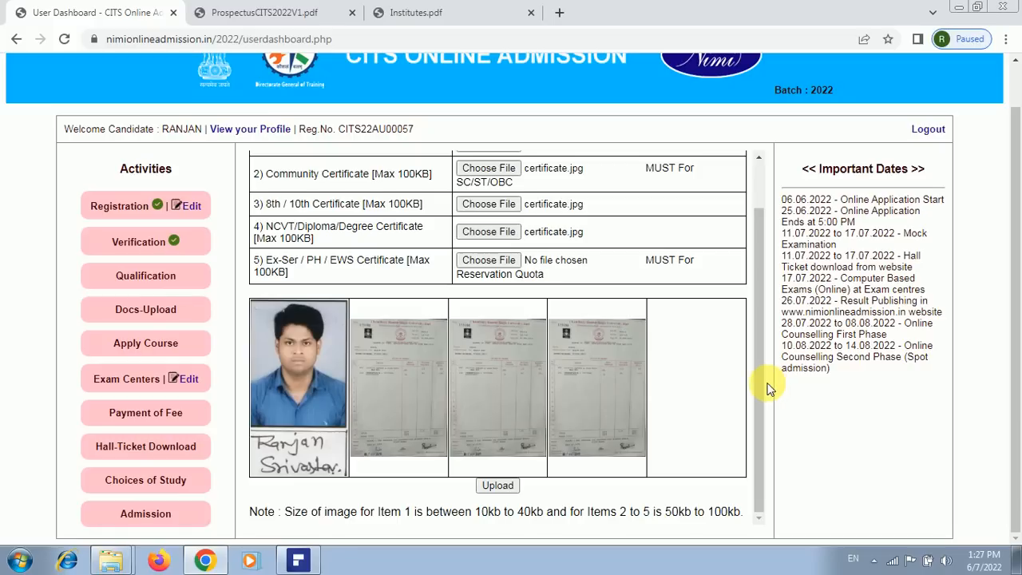
left_click_drag(763, 382, 763, 242)
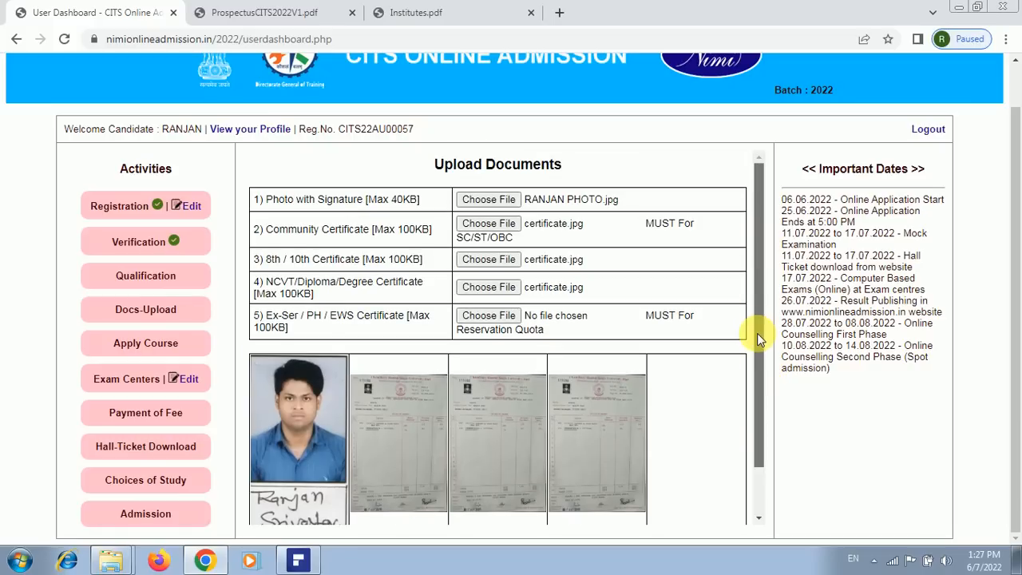
Attach certificate.jpg to the fifth slot, the Ex-Ser/PH/EWS Certificate row
scroll(748, 386, "down", 1)
scroll(336, 240, "down", 1)
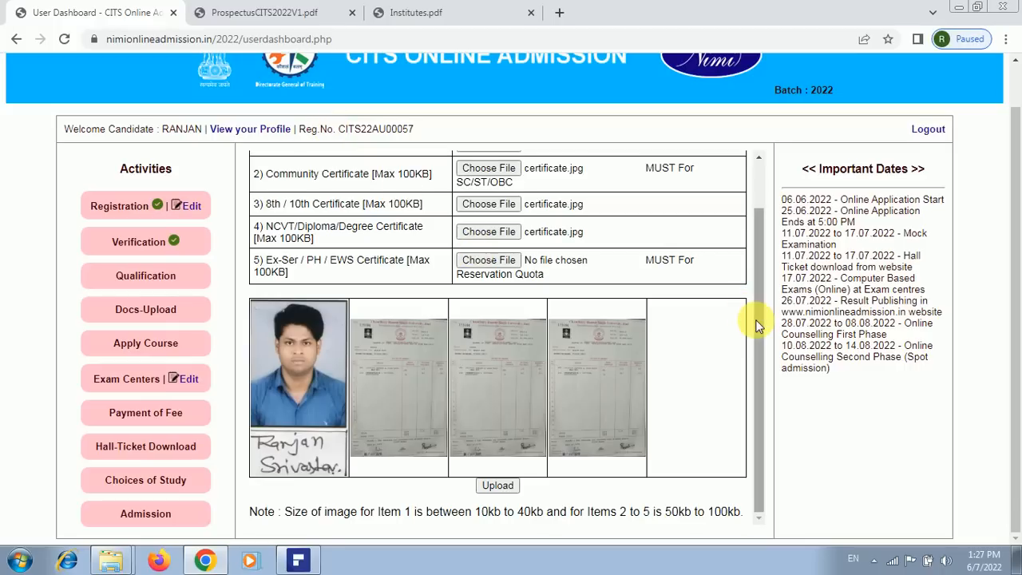
left_click(757, 190)
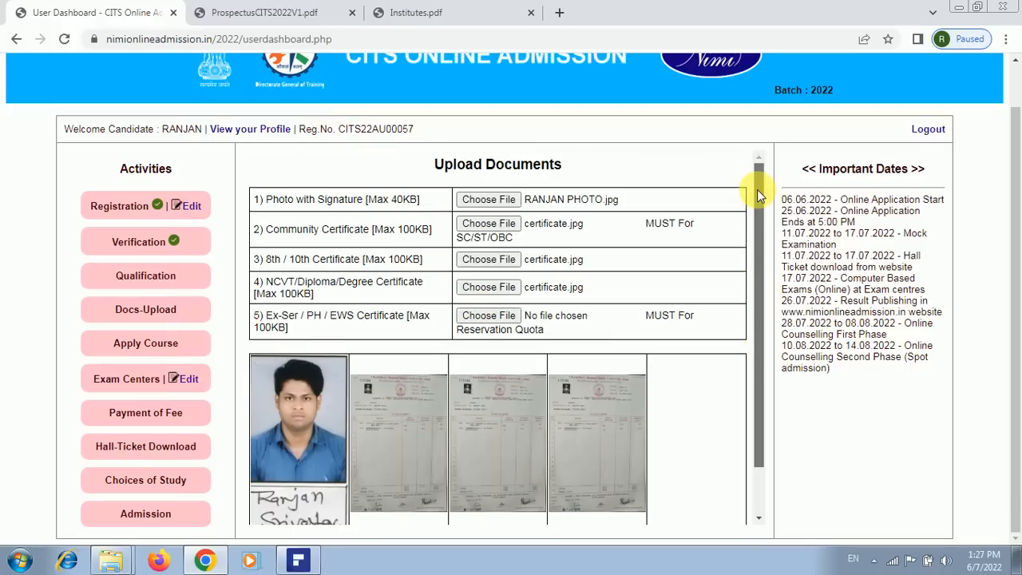
scroll(754, 412, "down", 1)
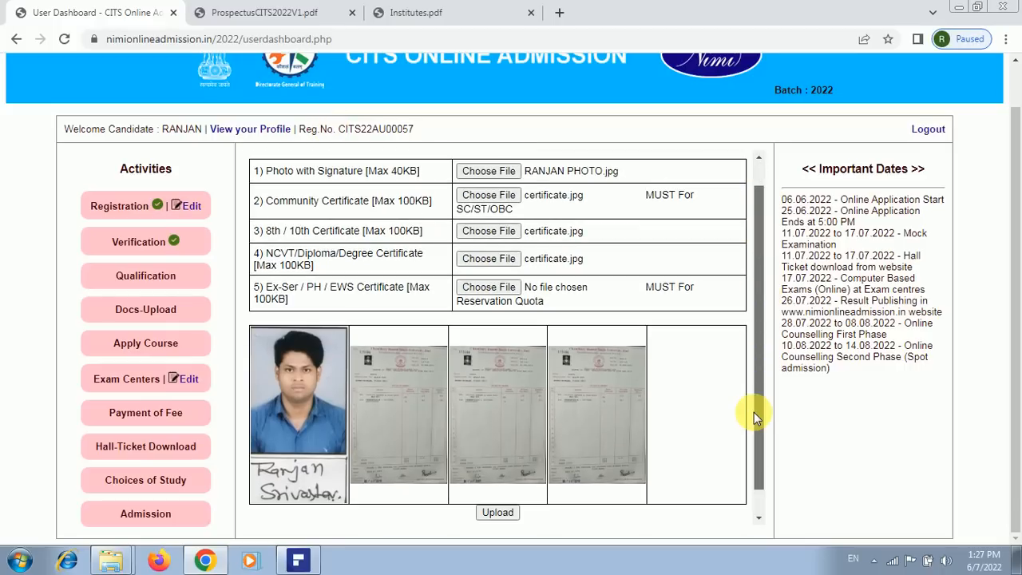
scroll(754, 412, "down", 1)
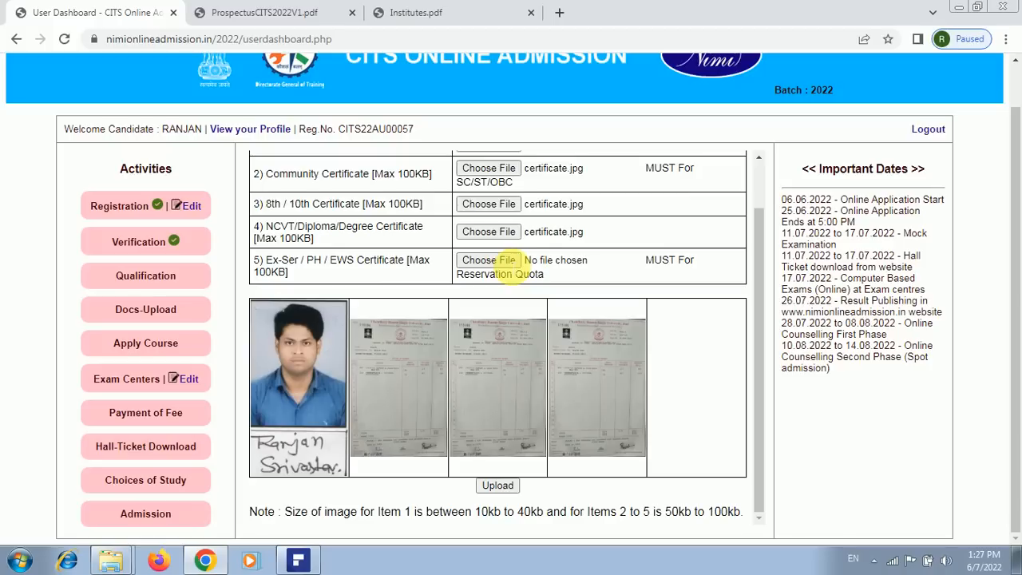
left_click(506, 264)
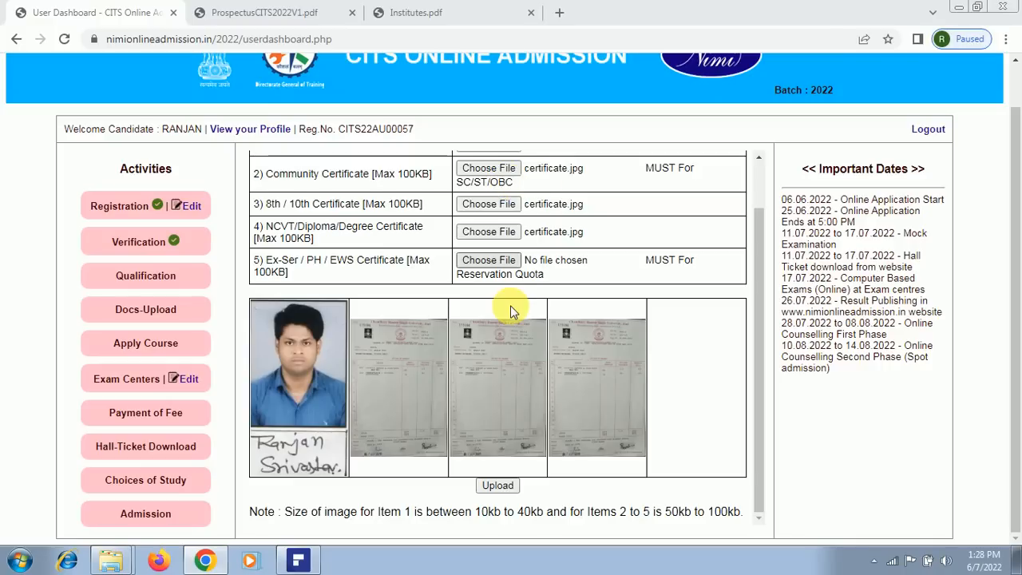
left_click(486, 261)
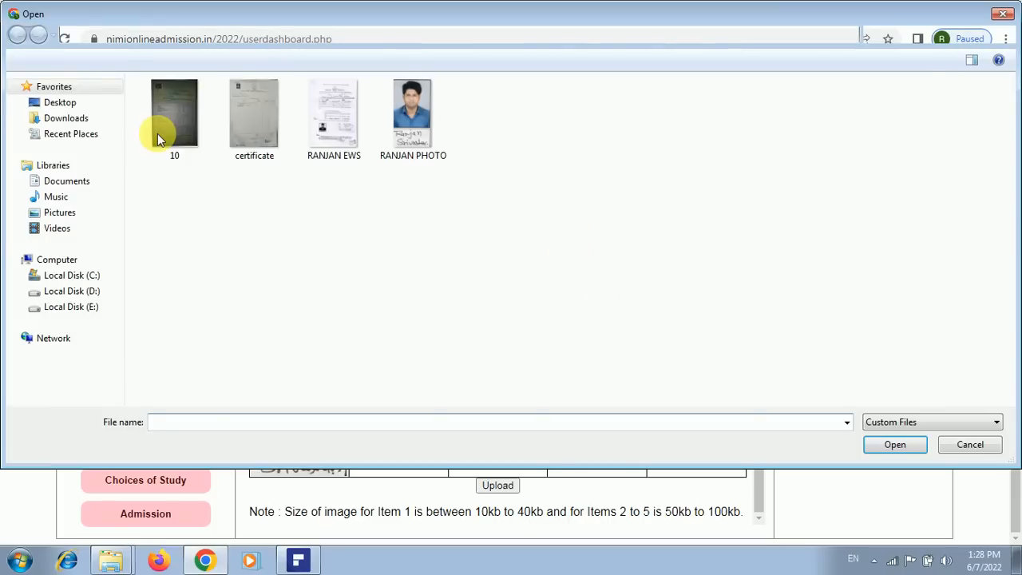
left_click(251, 136)
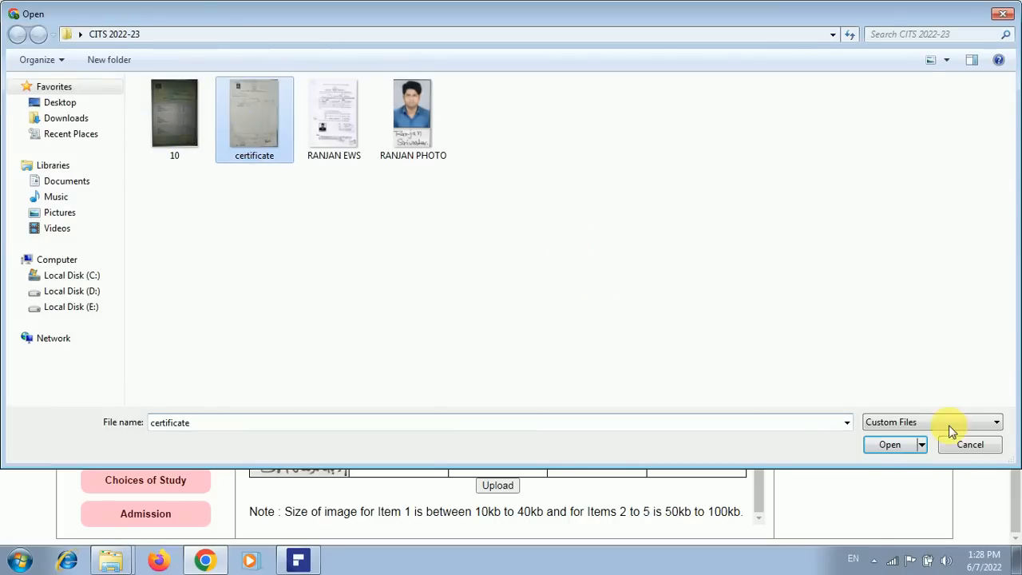
left_click(889, 447)
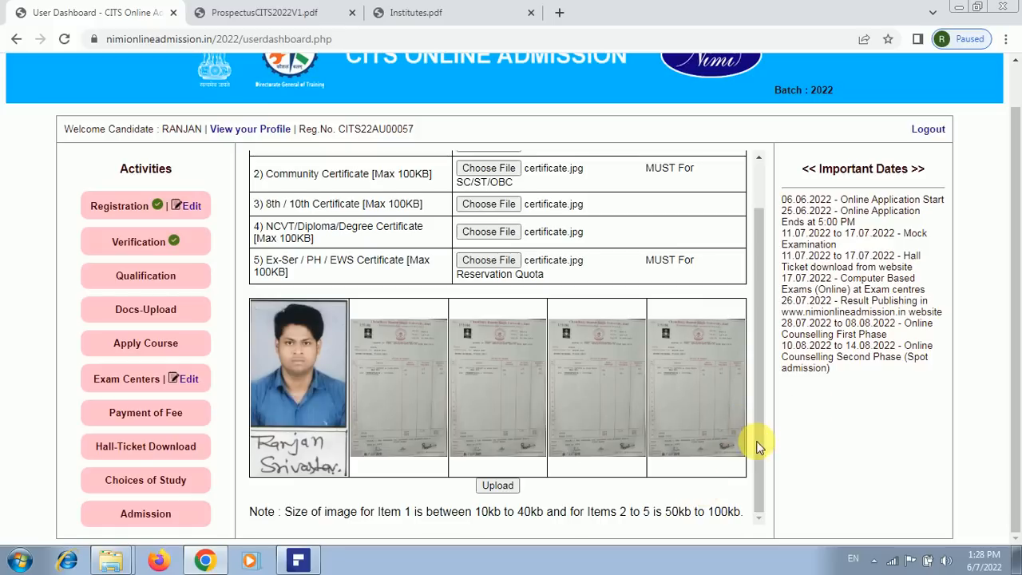
scroll(758, 281, "up", 1)
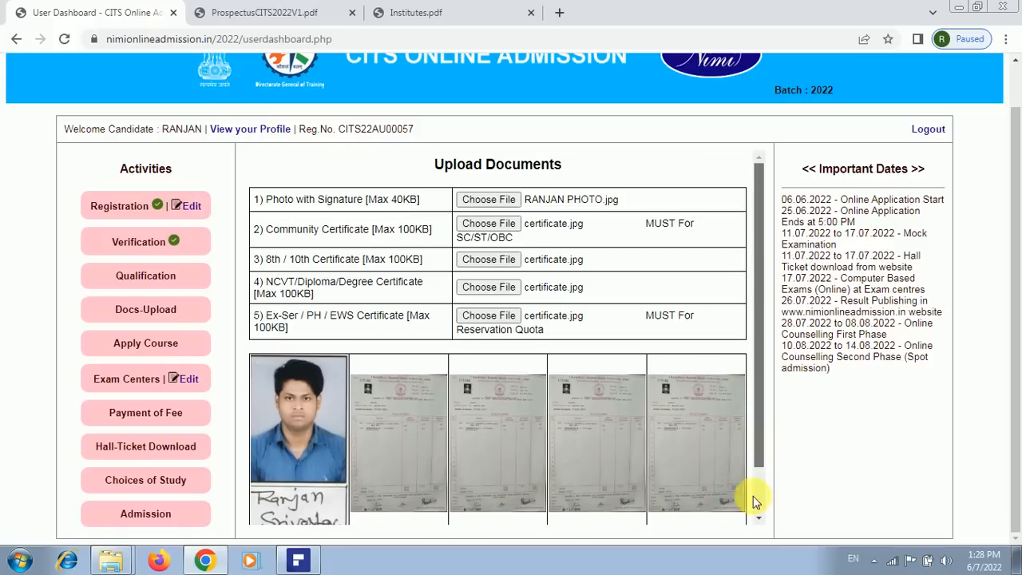
scroll(759, 515, "down", 1)
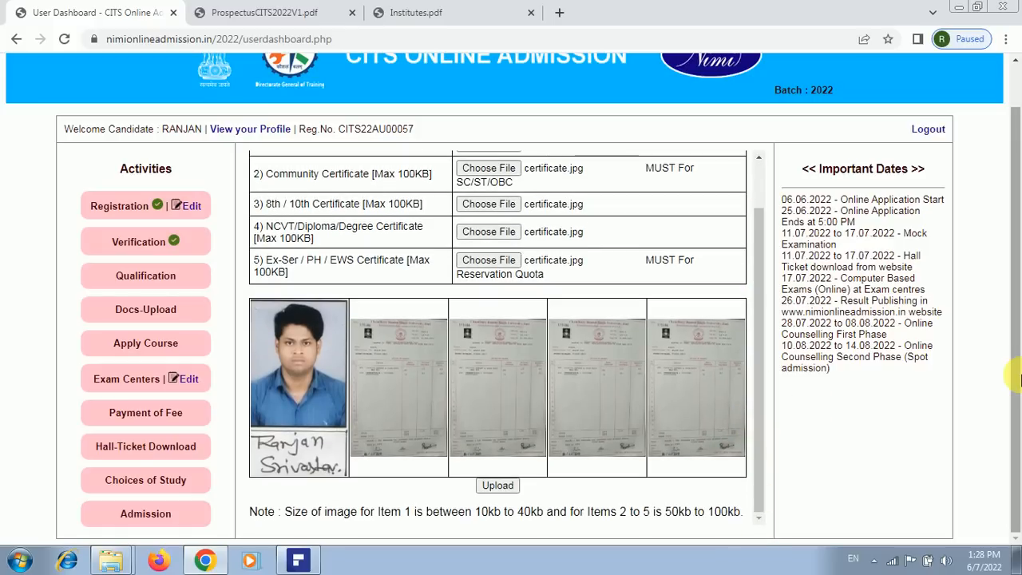
Upload all five attached documents, then refresh the dashboard
left_click(504, 486)
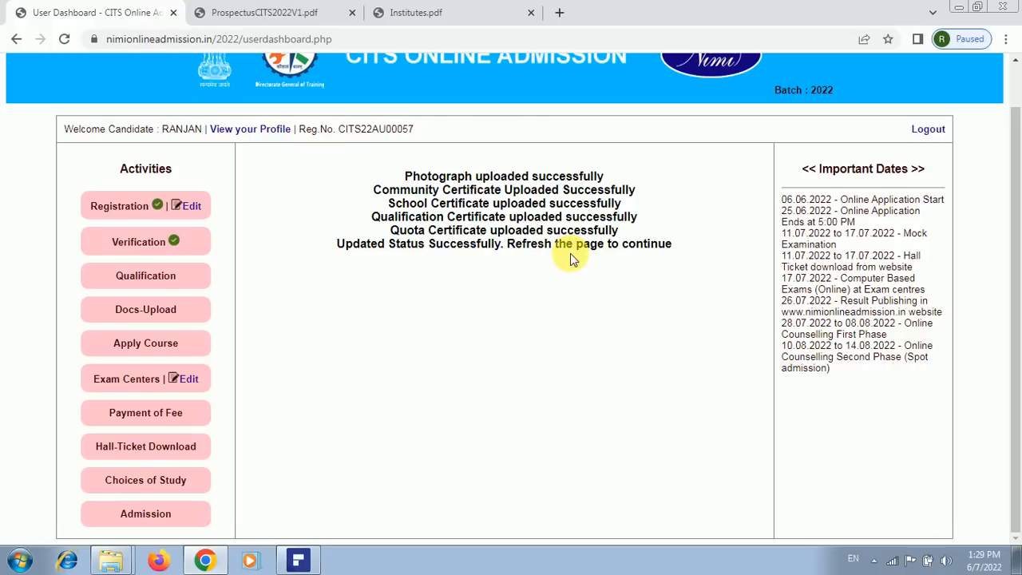
key("F5")
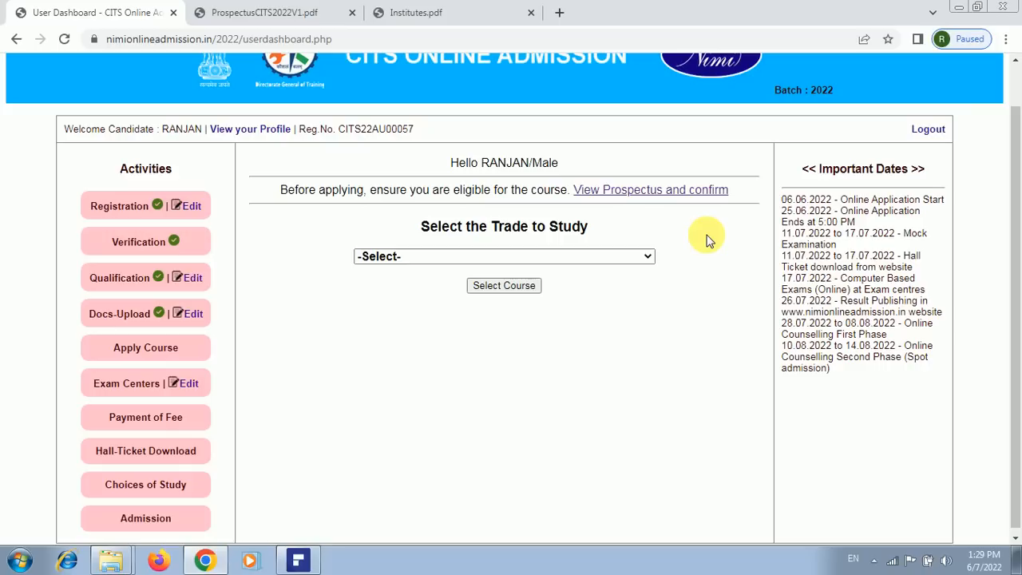
Scroll the CITS prospectus PDF to the Annexure II qualification table at Fitter, page 9
left_click(264, 16)
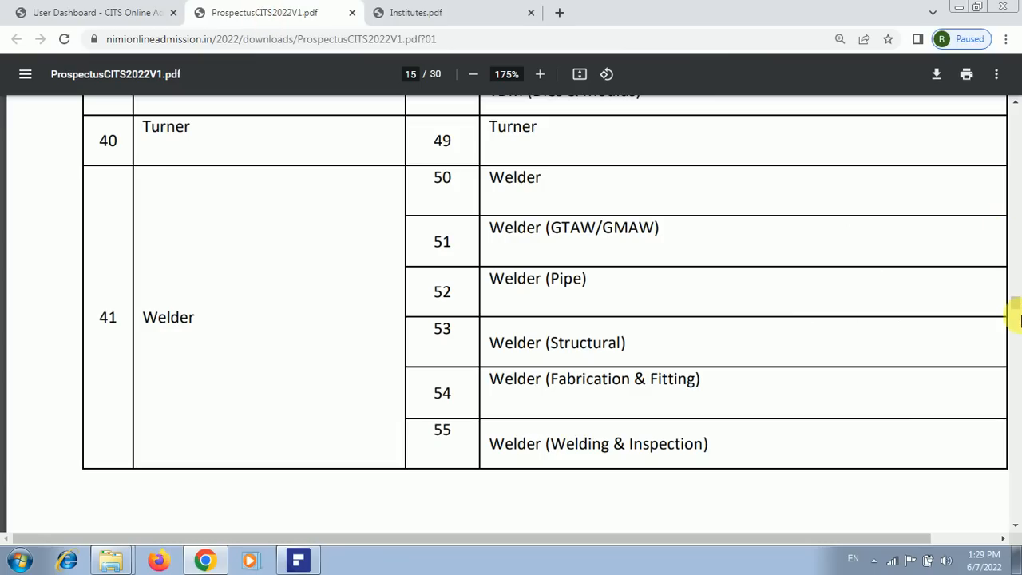
left_click_drag(1014, 301, 1016, 152)
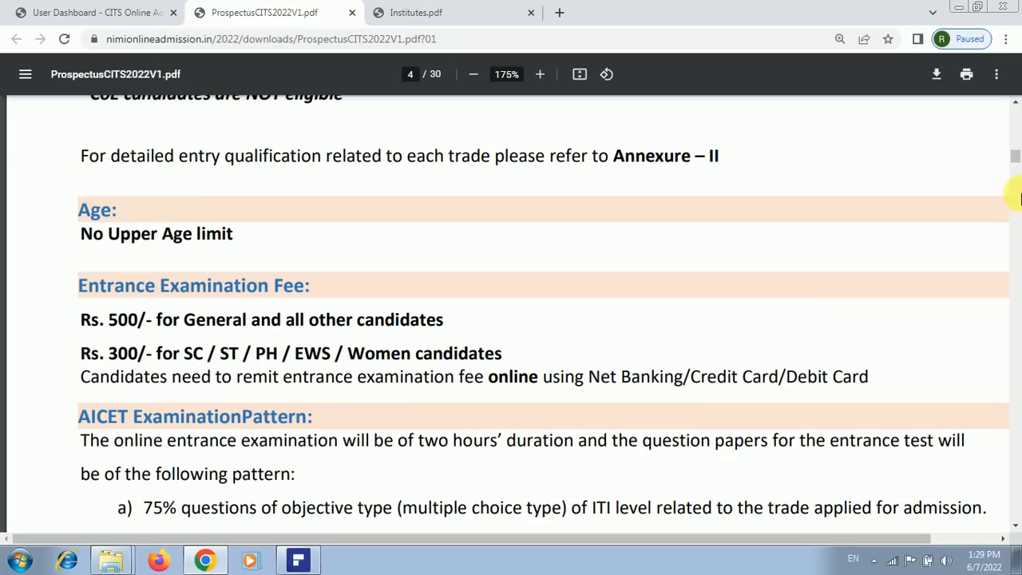
scroll(1020, 200, "down", 10)
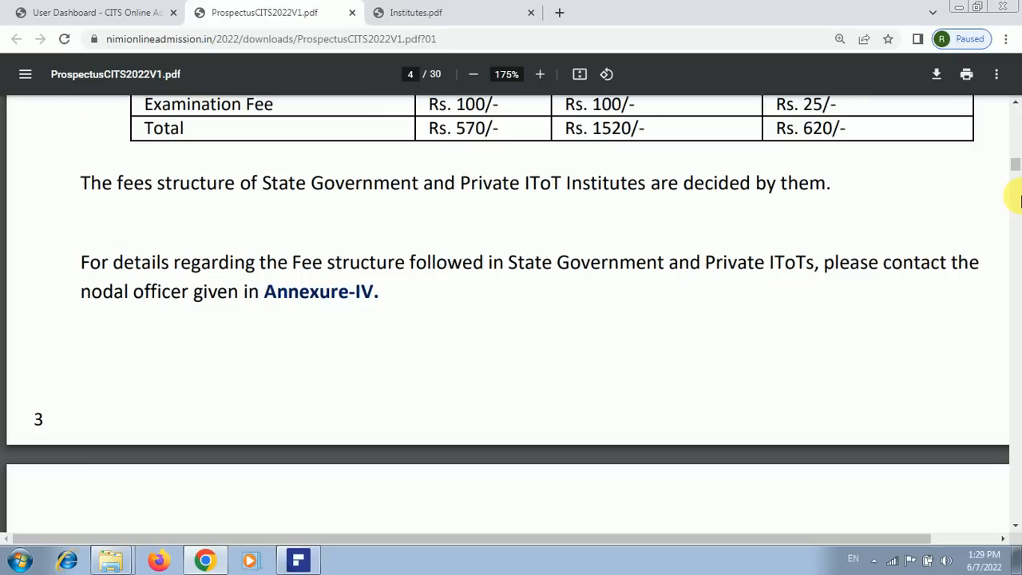
scroll(1017, 189, "down", 1)
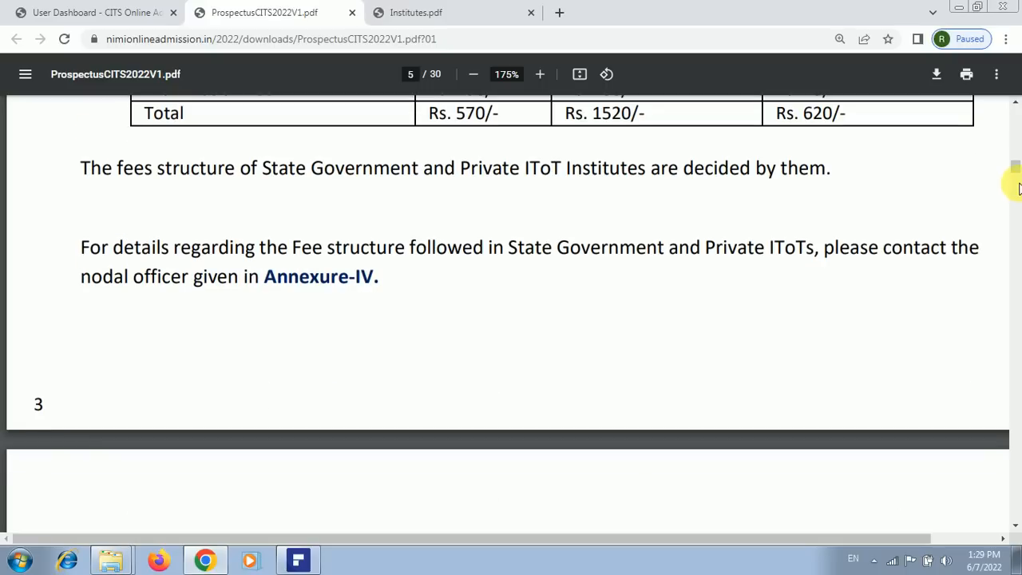
scroll(1018, 191, "down", 3)
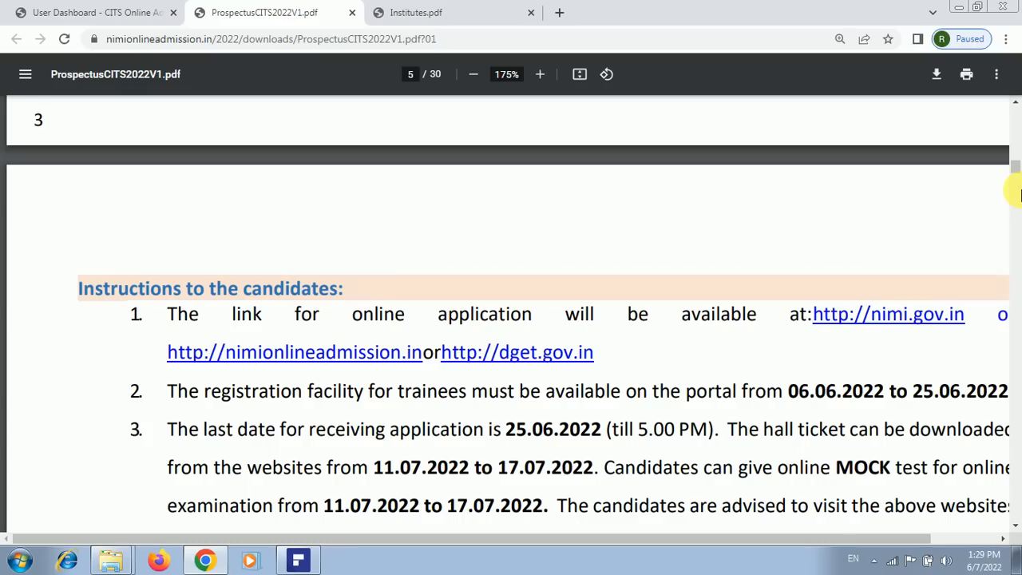
scroll(1019, 195, "down", 1)
scroll(1017, 204, "down", 3)
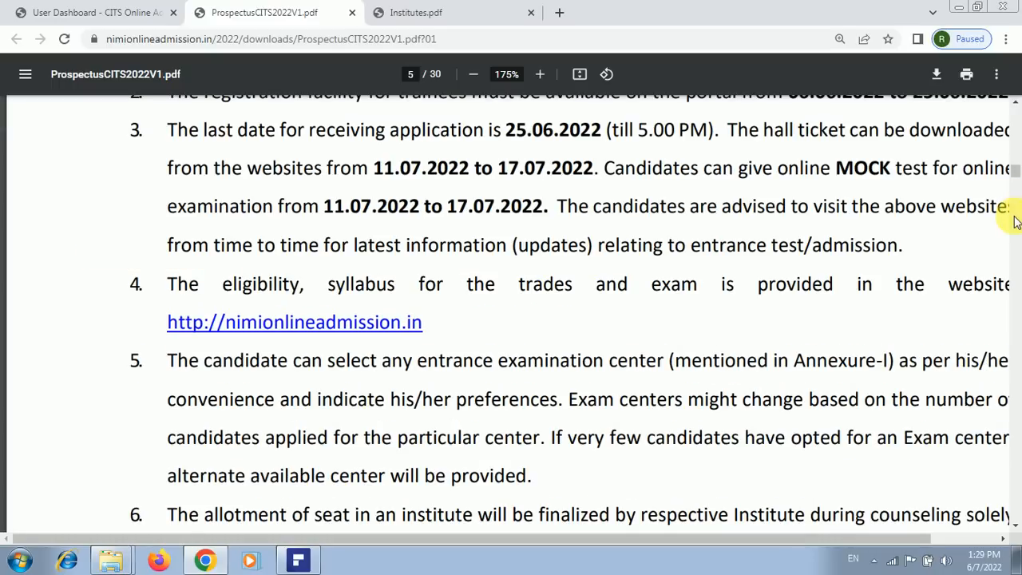
scroll(1016, 224, "down", 4)
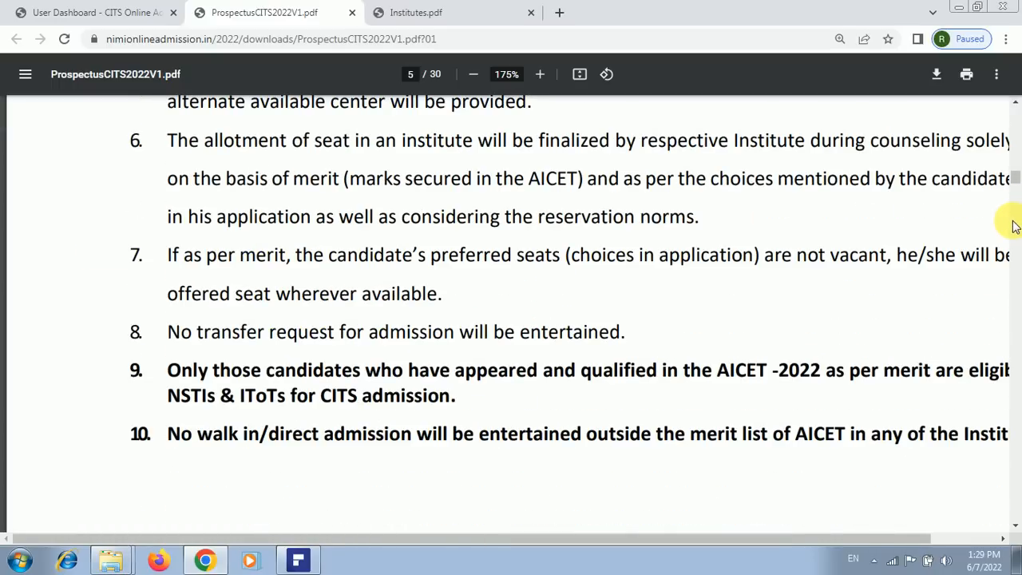
scroll(1014, 227, "down", 4)
scroll(1014, 229, "down", 3)
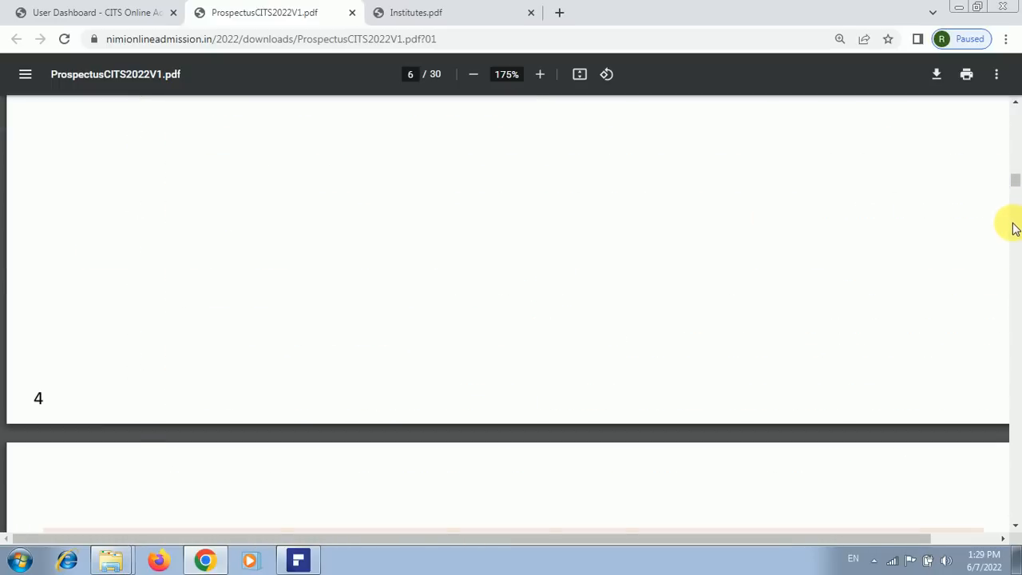
scroll(1014, 227, "down", 3)
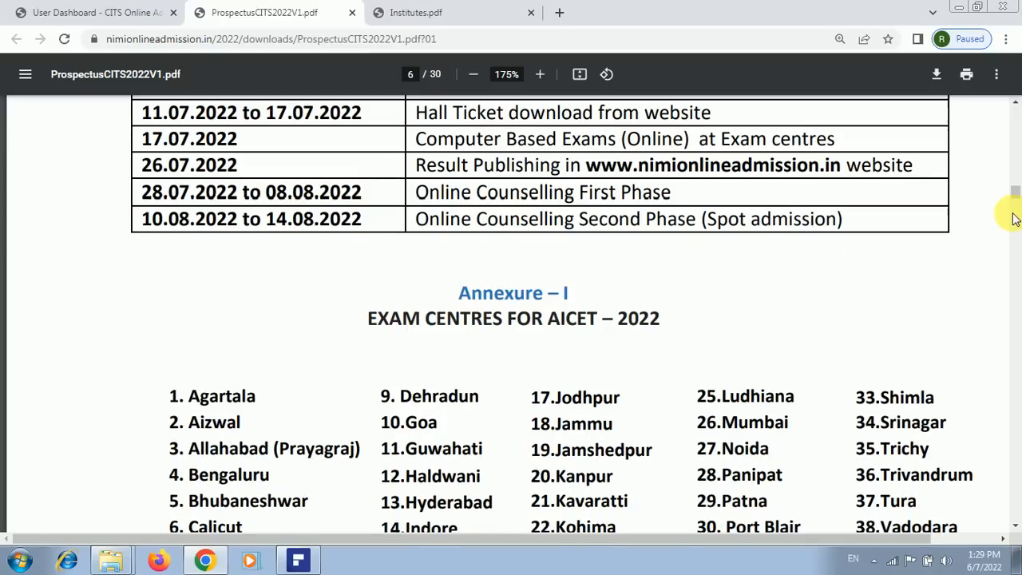
scroll(1014, 220, "down", 5)
scroll(608, 417, "down", 15)
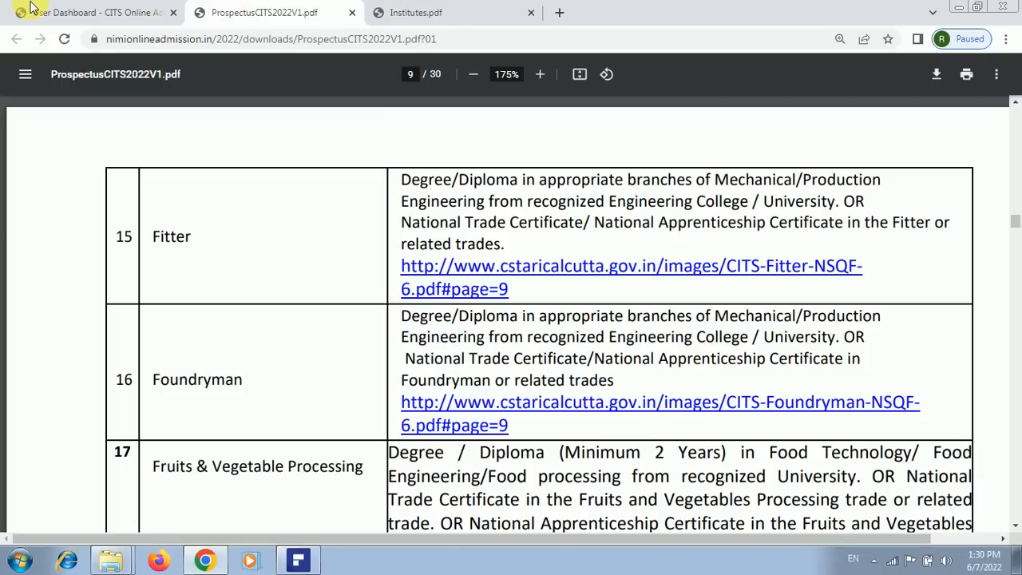
Select Fitter as the trade, submit it, and refresh to load the exam centre choices
left_click(73, 16)
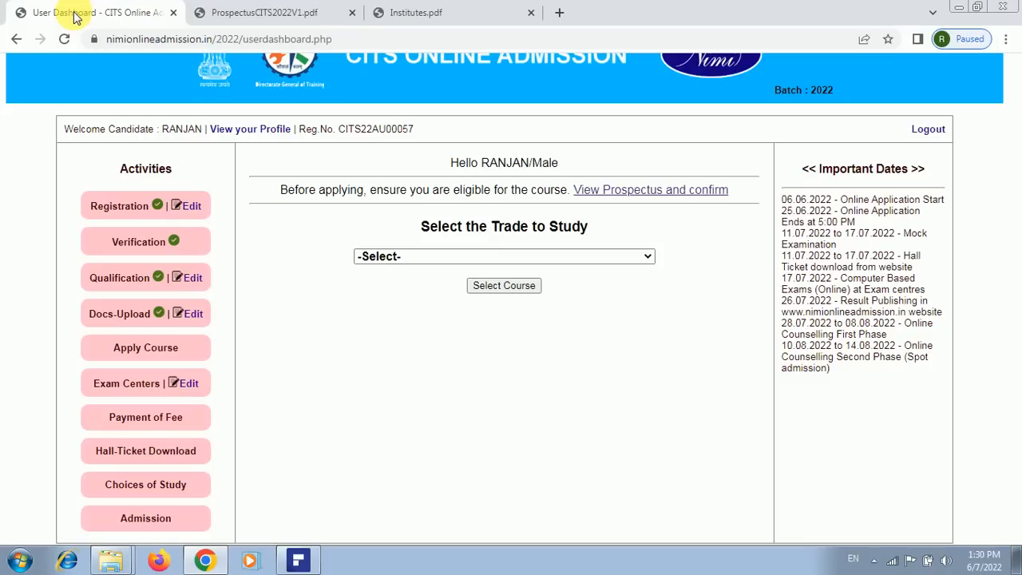
left_click(649, 257)
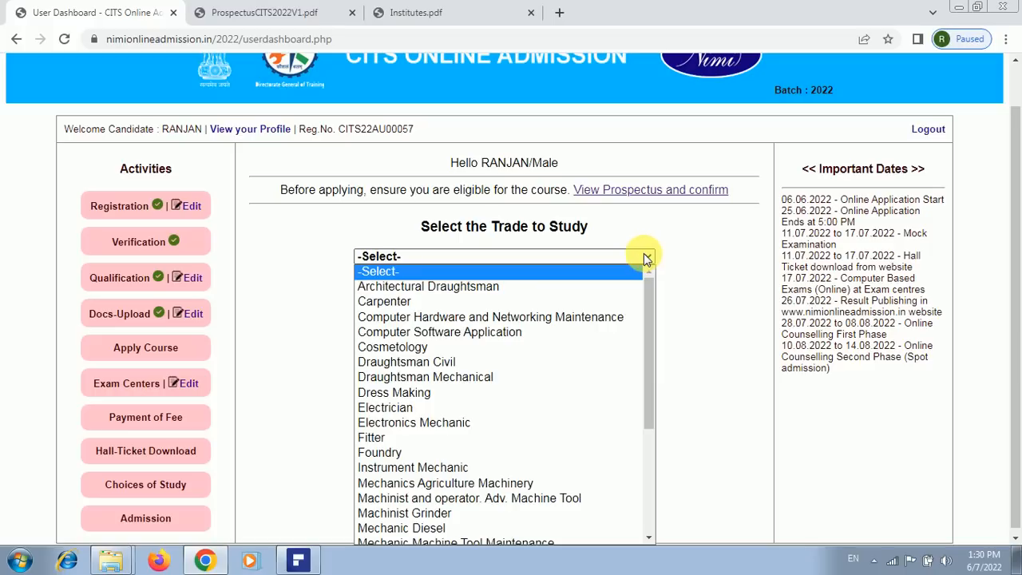
left_click(433, 439)
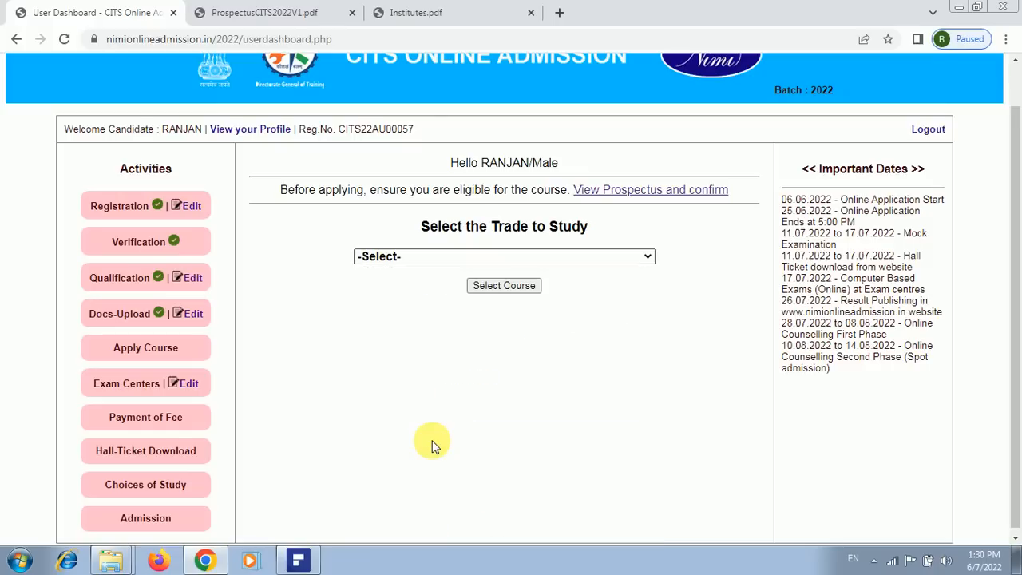
left_click(507, 287)
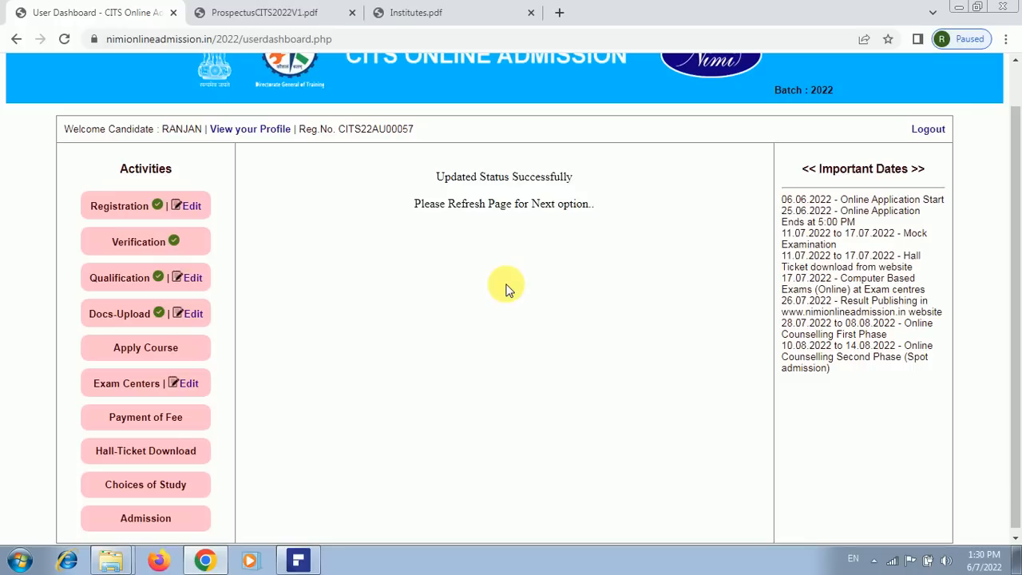
key("F5")
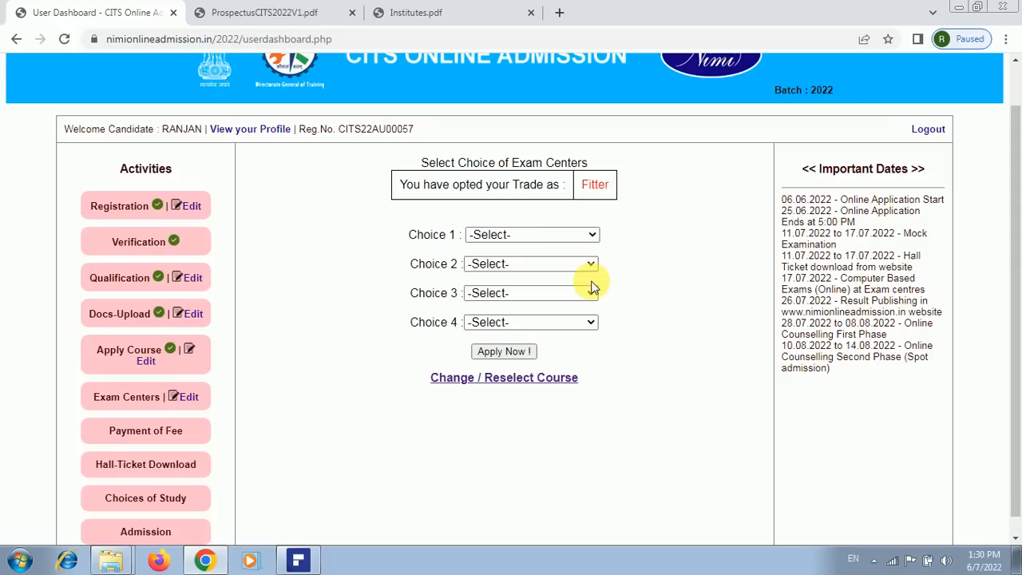
Set Choices 1–4 to Allahabad (Prayagraj), Calicut, Hyderabad, Itanagar and click Apply Now!
left_click(590, 235)
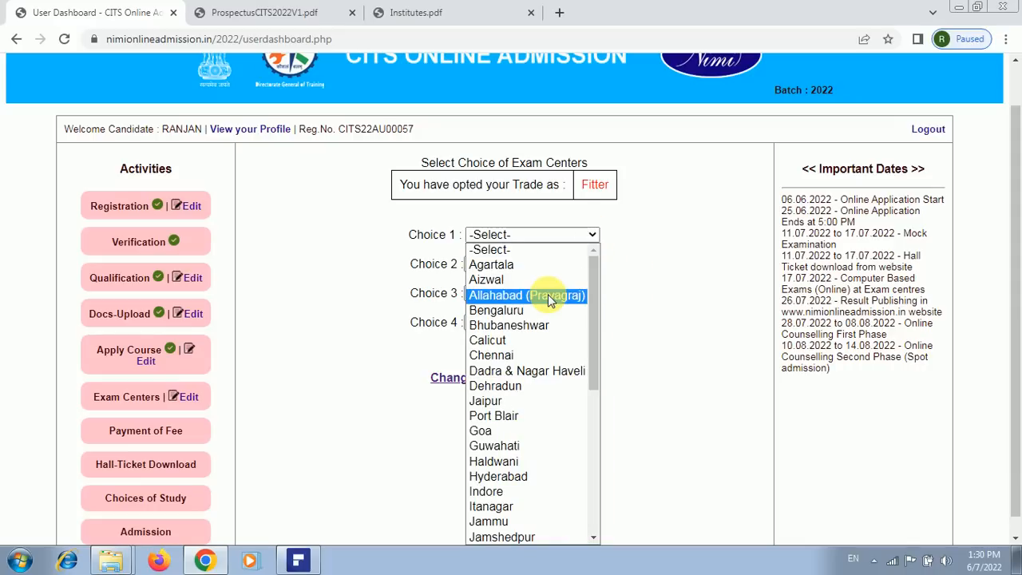
key("Escape")
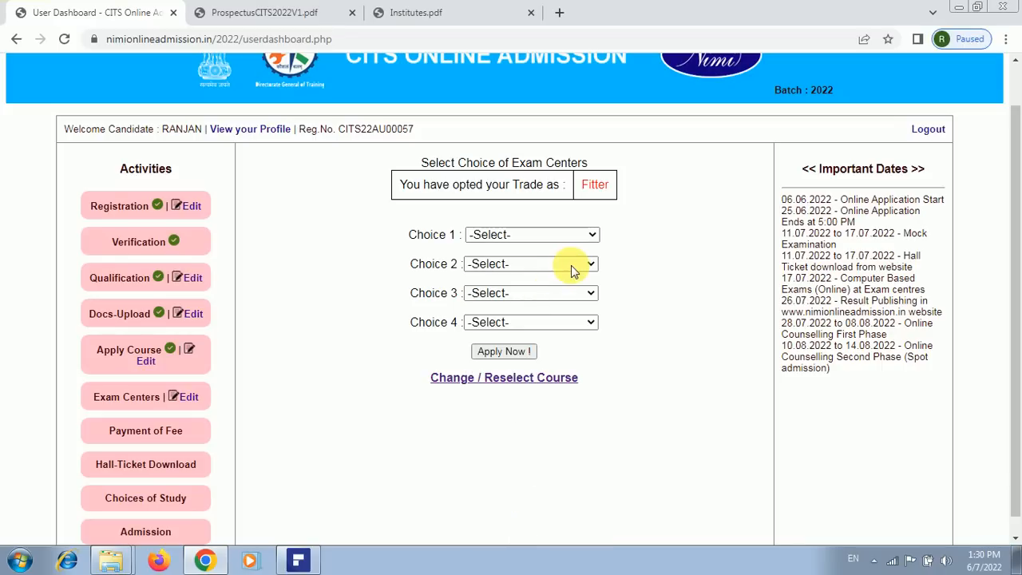
left_click(571, 269)
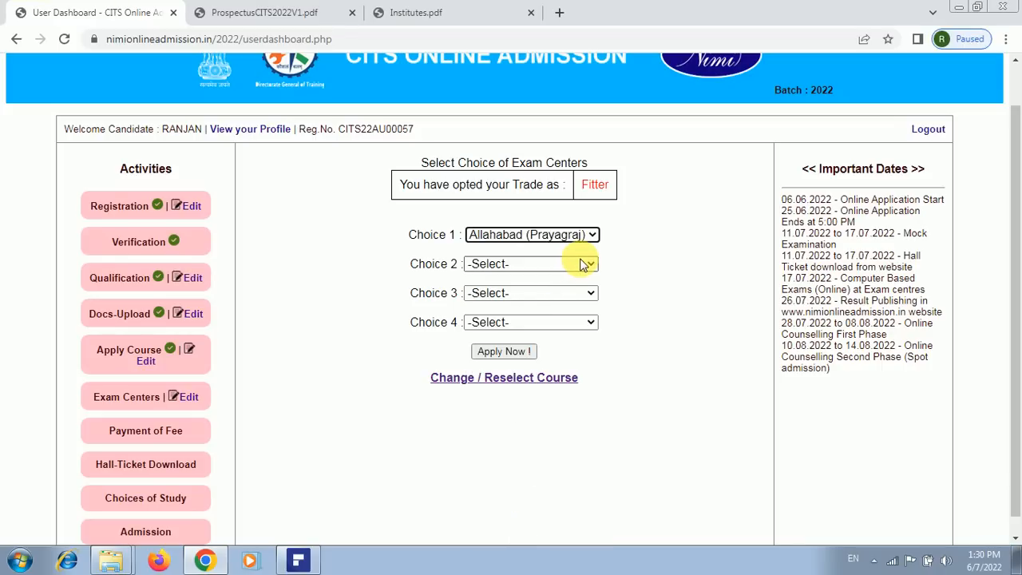
left_click(584, 265)
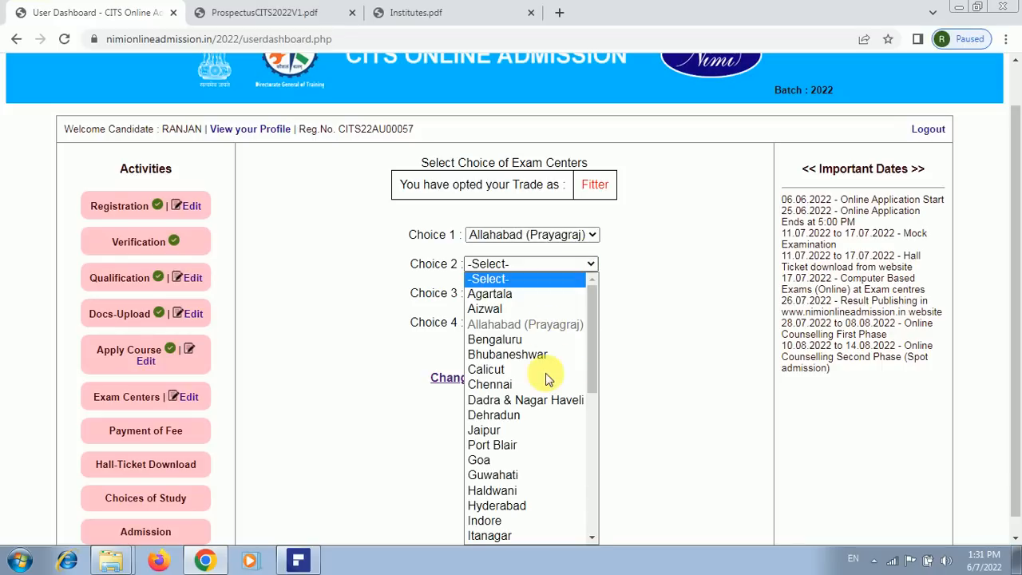
left_click(545, 370)
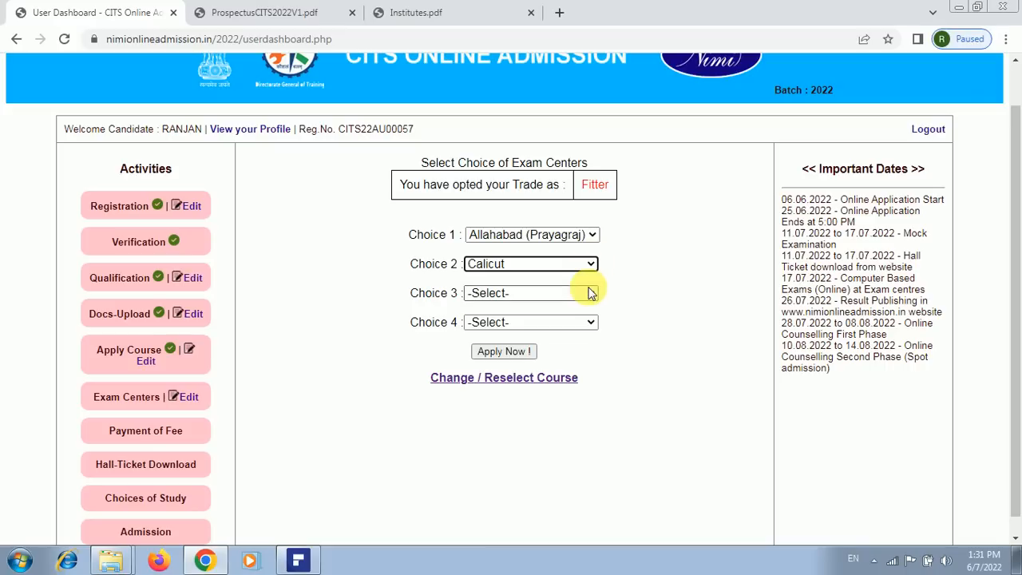
left_click(591, 293)
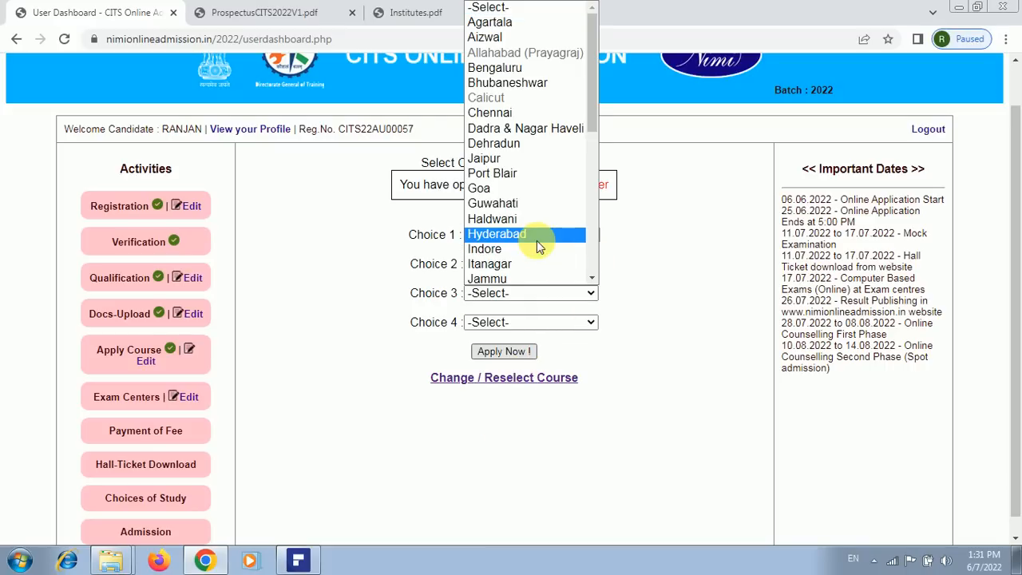
left_click(536, 235)
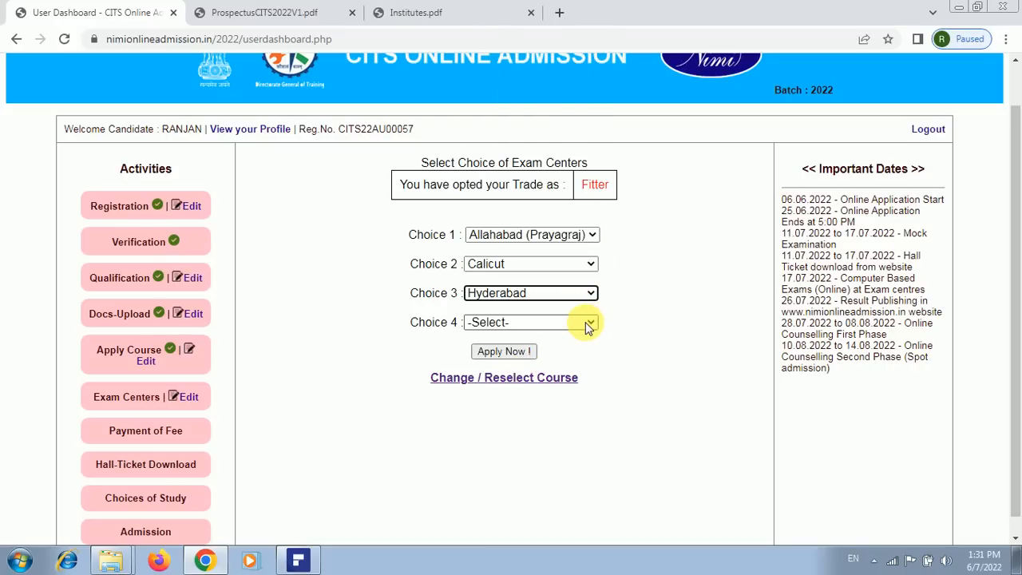
left_click(587, 325)
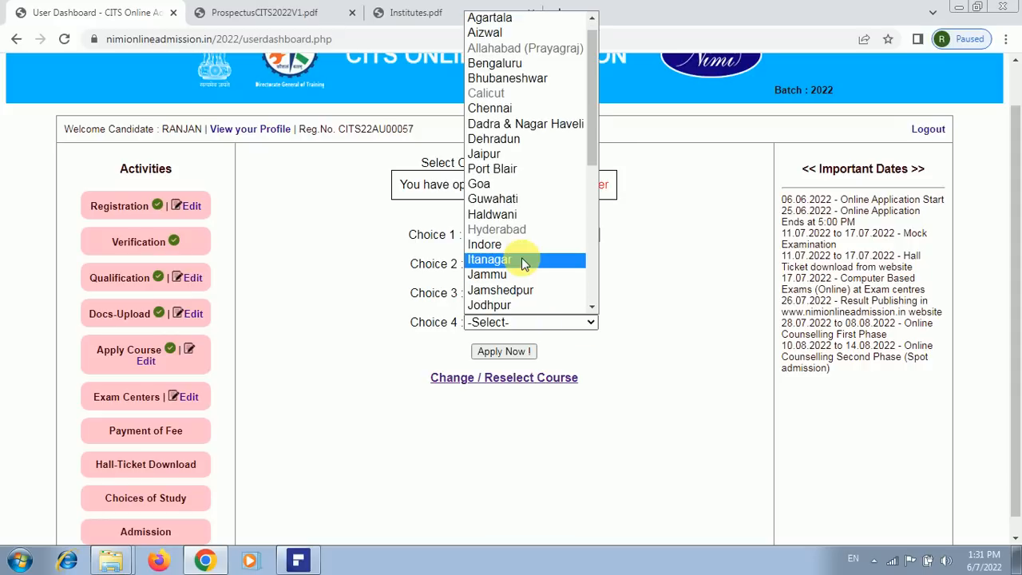
left_click(524, 261)
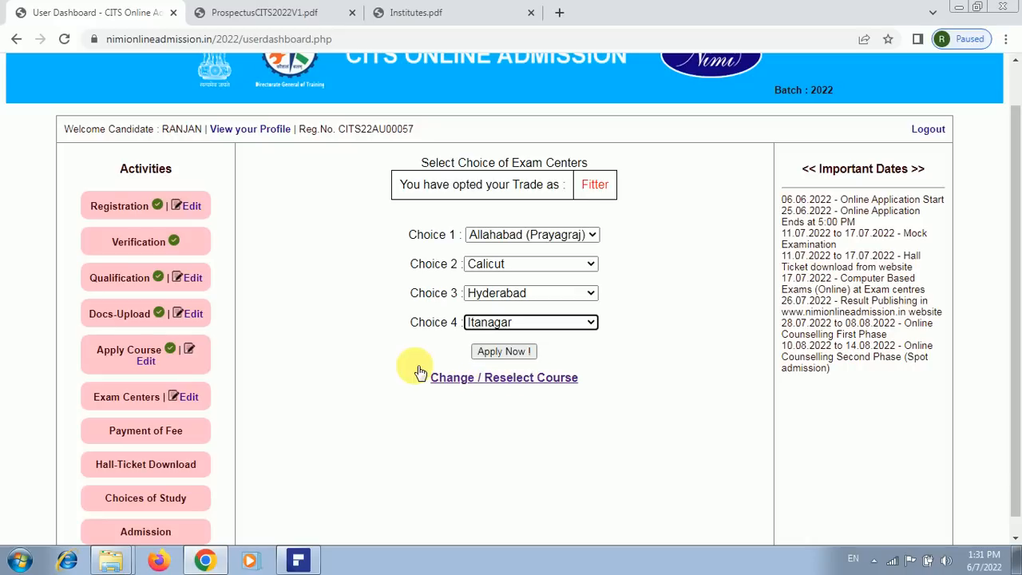
left_click(512, 350)
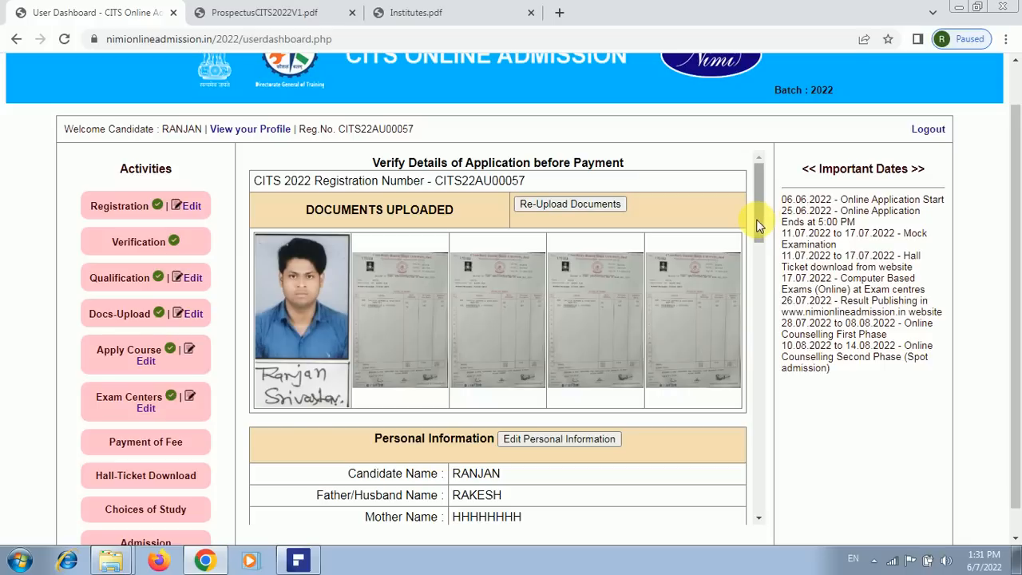
scroll(757, 255, "down", 1)
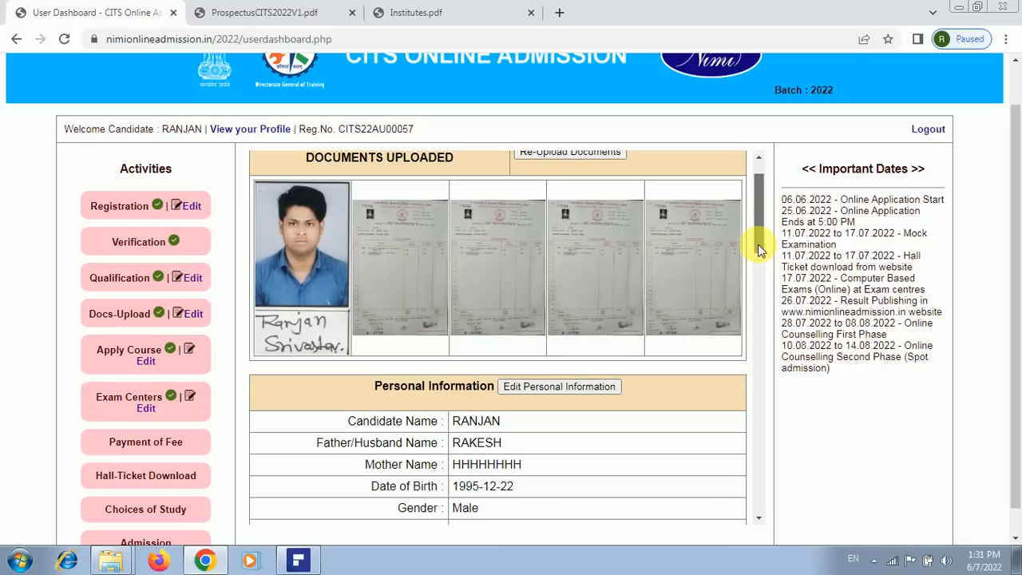
scroll(762, 208, "up", 1)
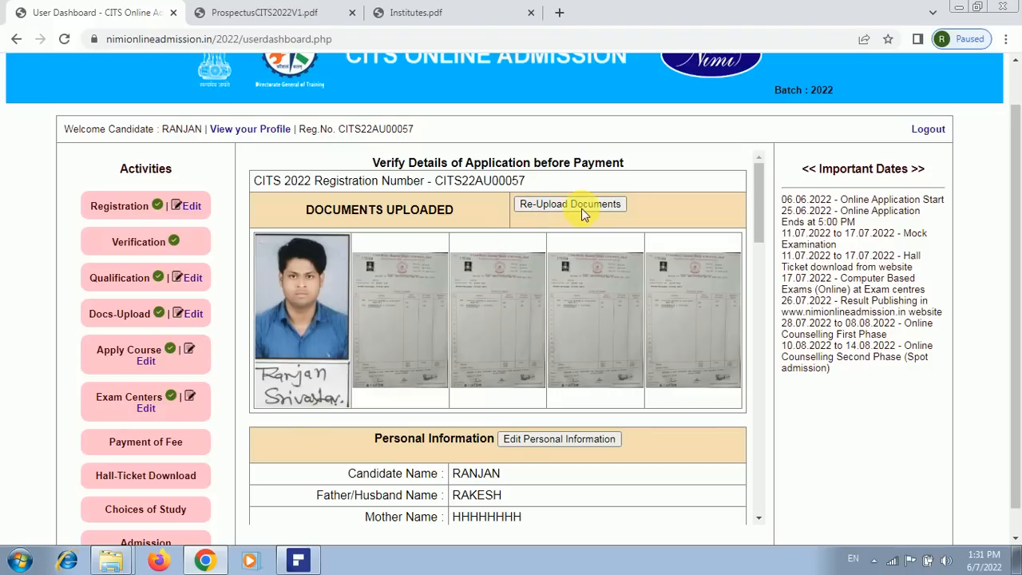
scroll(758, 286, "down", 1)
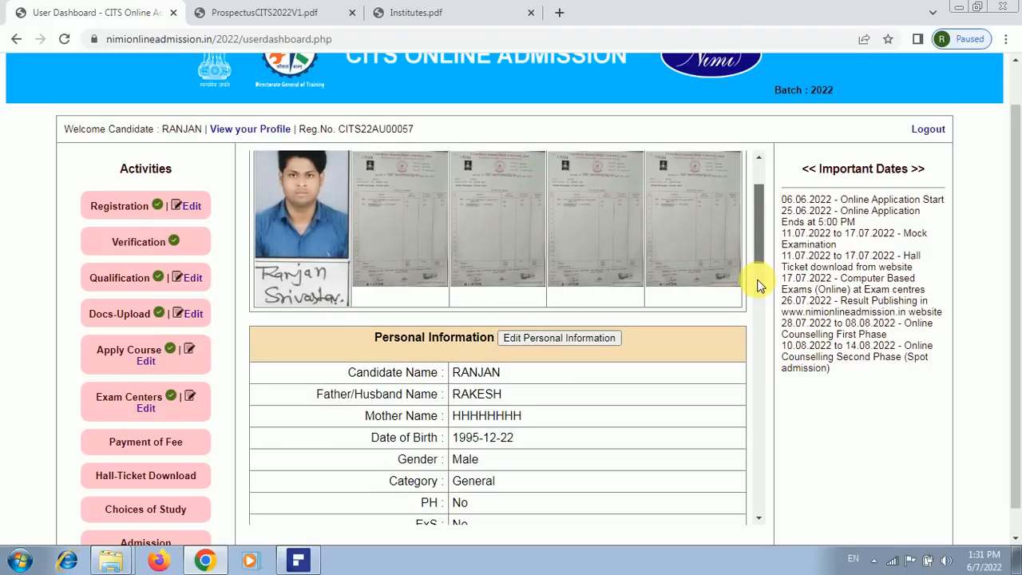
scroll(752, 288, "down", 2)
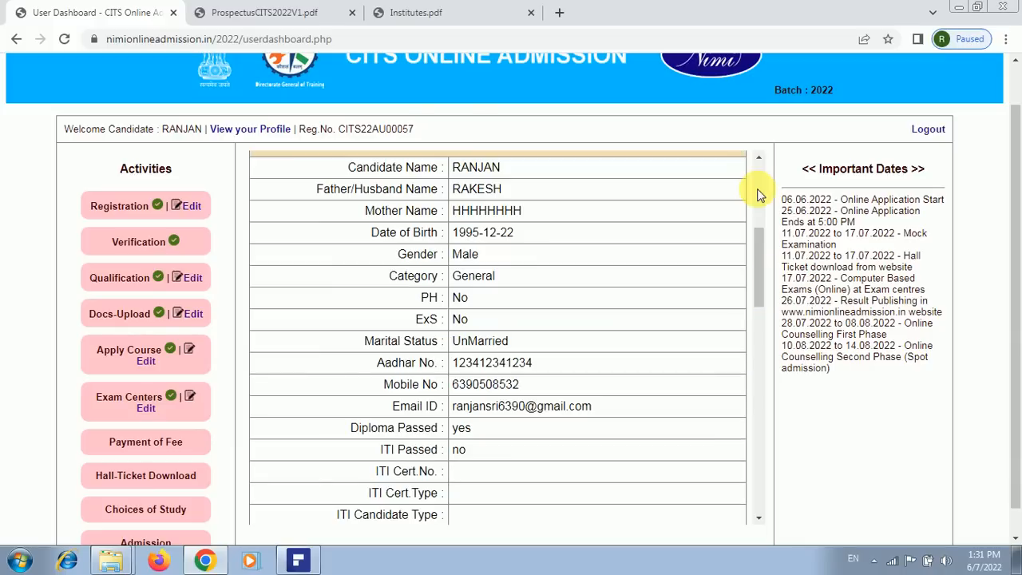
scroll(753, 251, "up", 3)
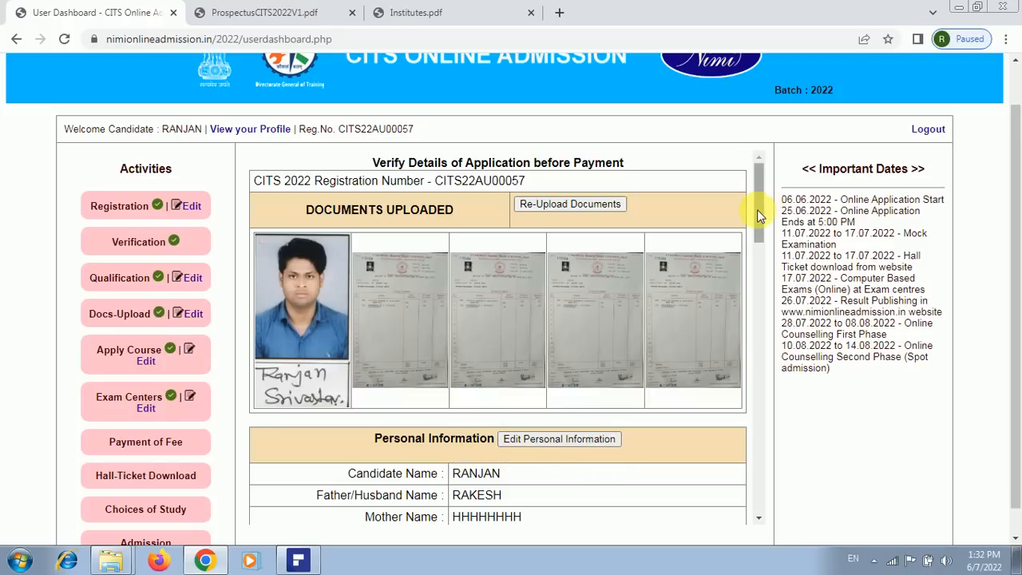
mouse_move(757, 210)
left_mouse_down()
mouse_move(761, 388)
mouse_move(705, 385)
left_mouse_up()
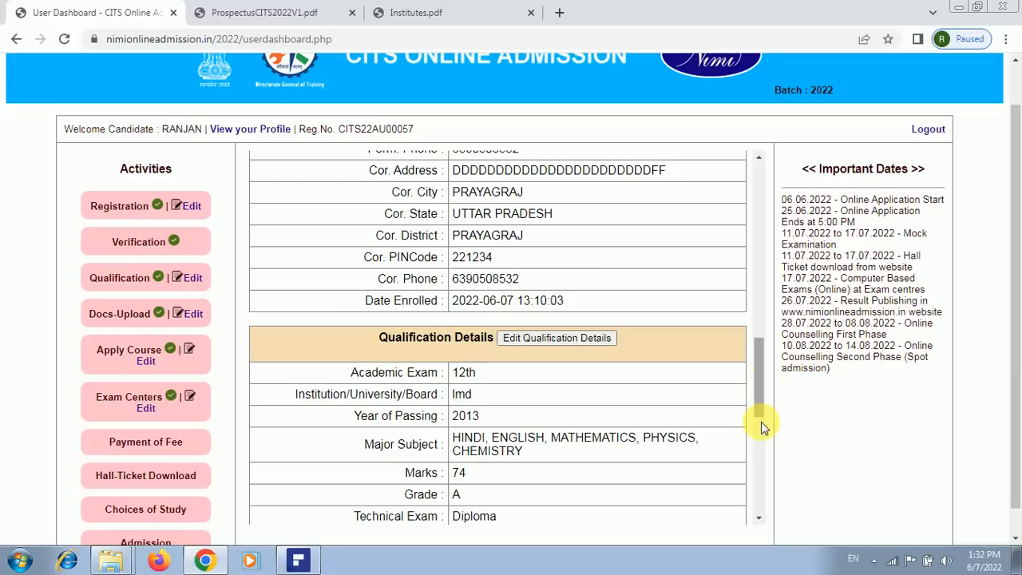
left_click_drag(761, 421, 775, 507)
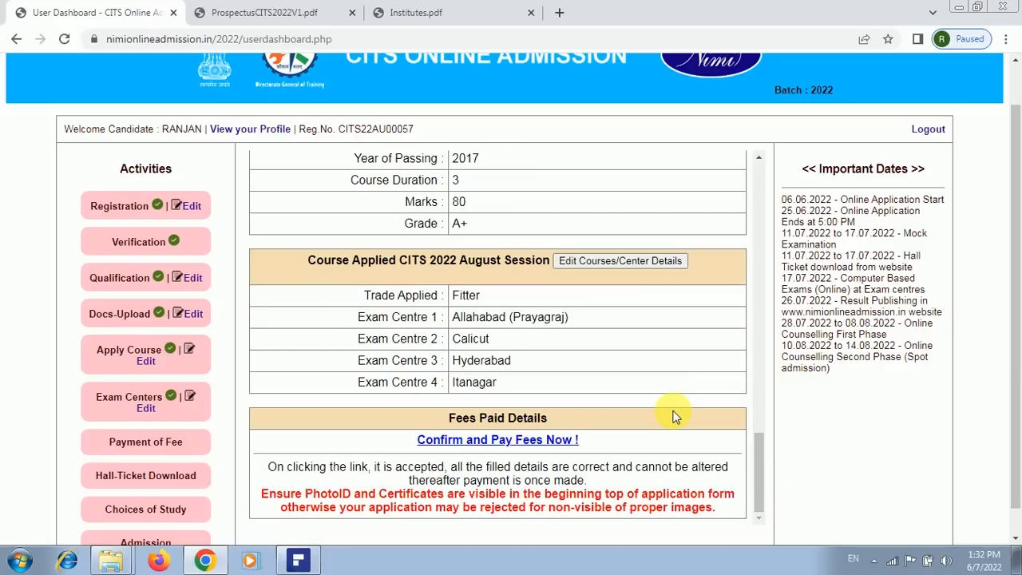
Confirm the verified details and submit the Rs. 500 application fee form via PayNow
left_click(518, 441)
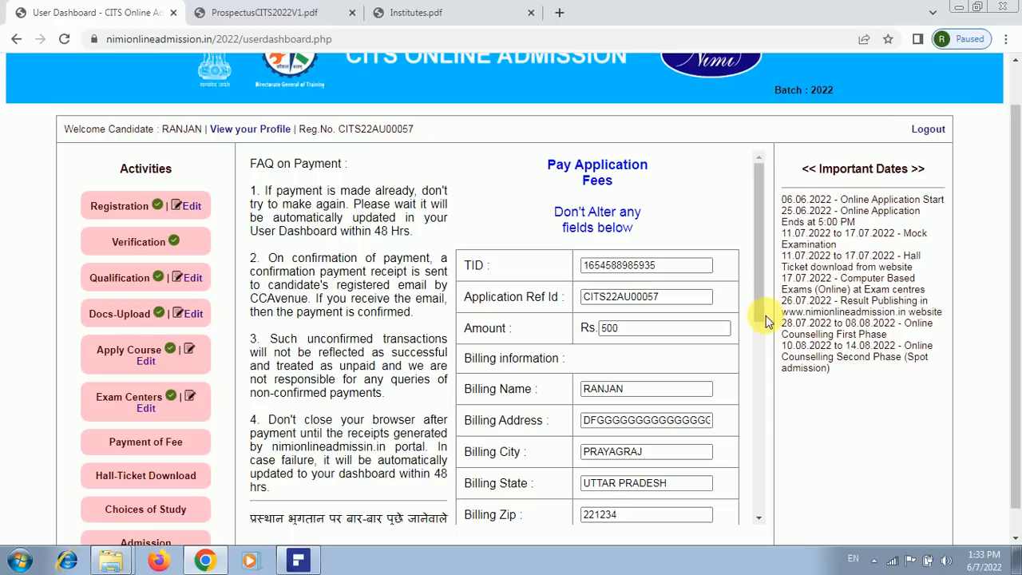
left_click_drag(759, 315, 758, 436)
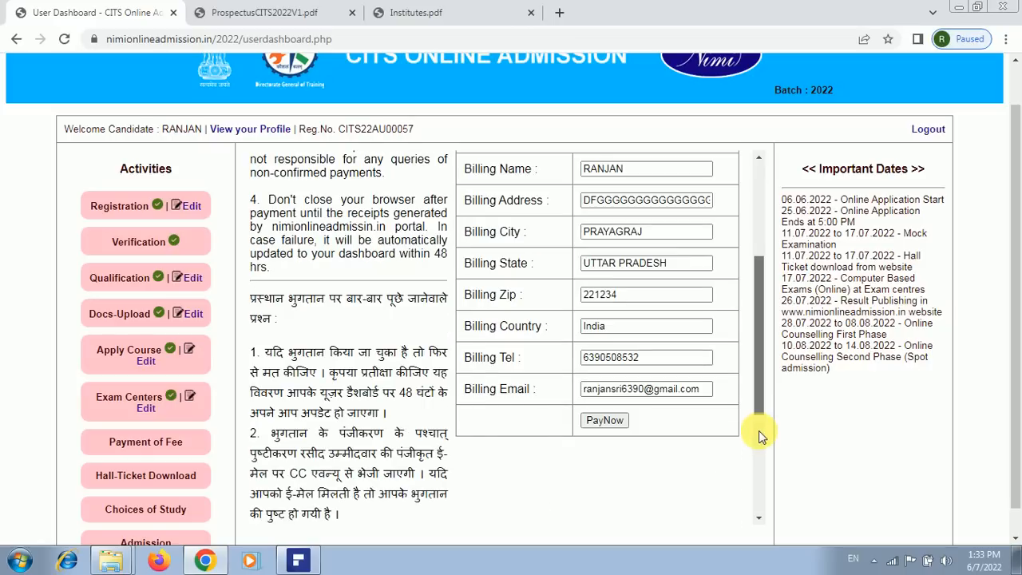
scroll(615, 275, "down", 2)
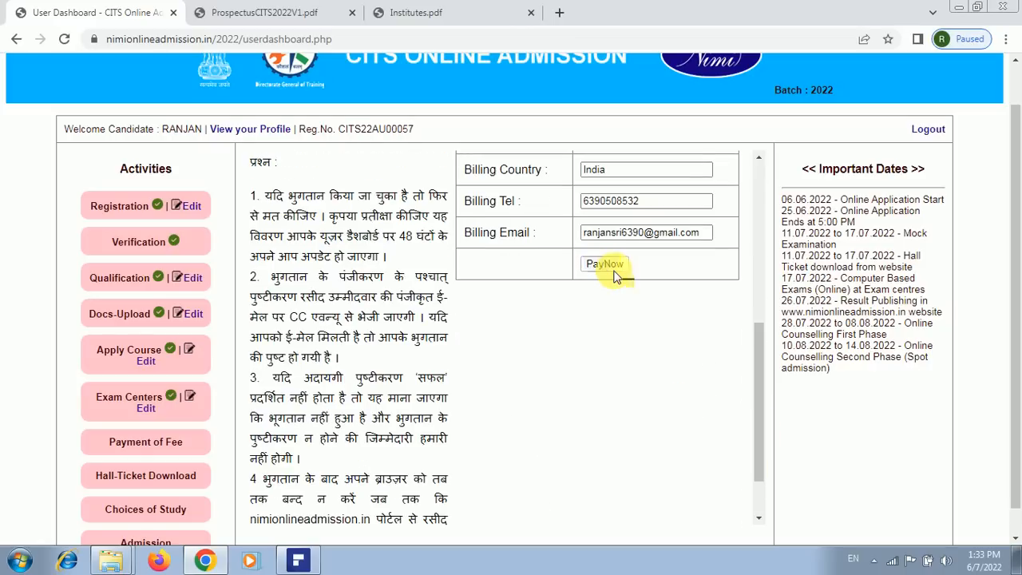
left_click(613, 271)
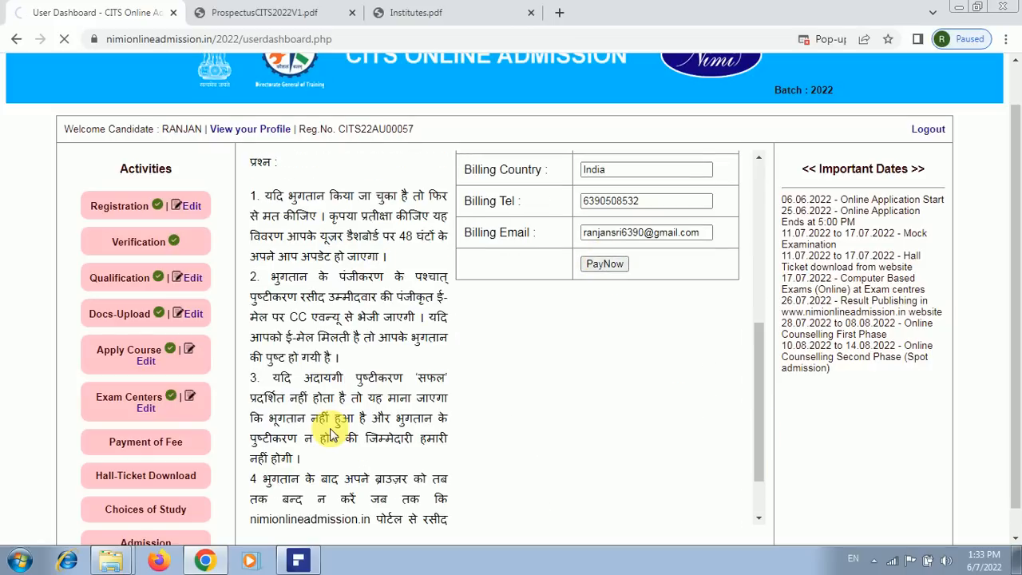
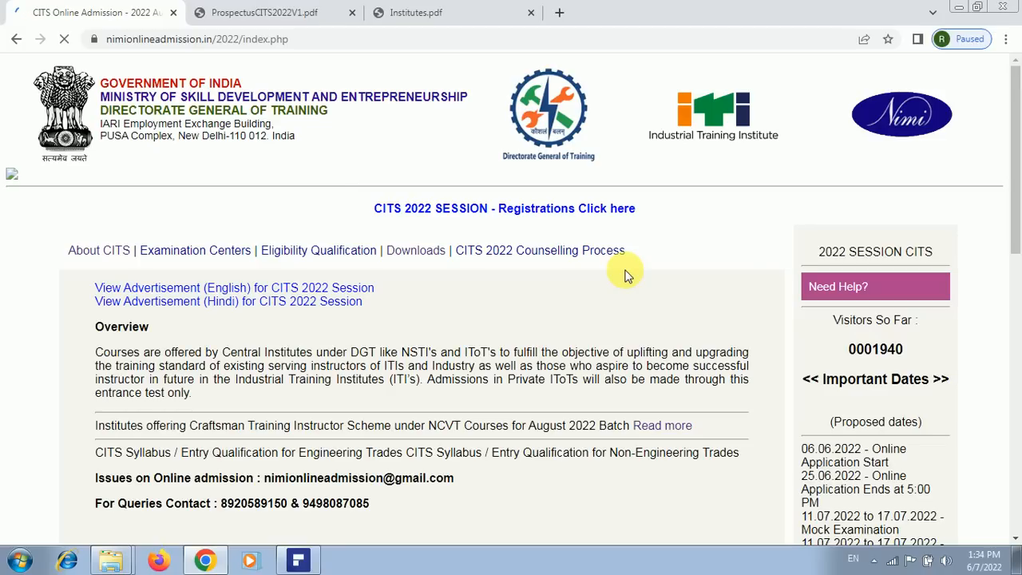
scroll(1012, 195, "down", 5)
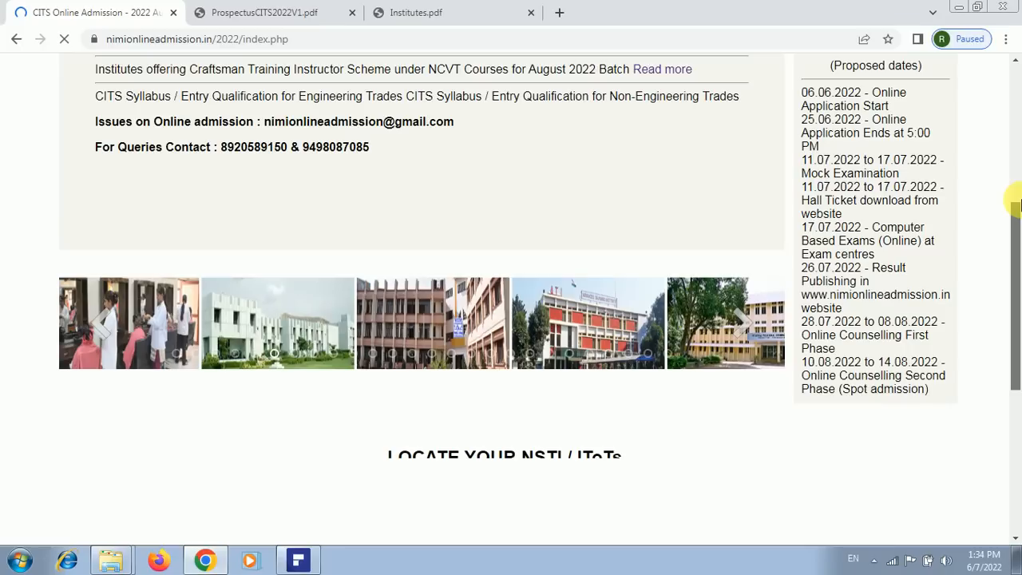
scroll(874, 200, "up", 5)
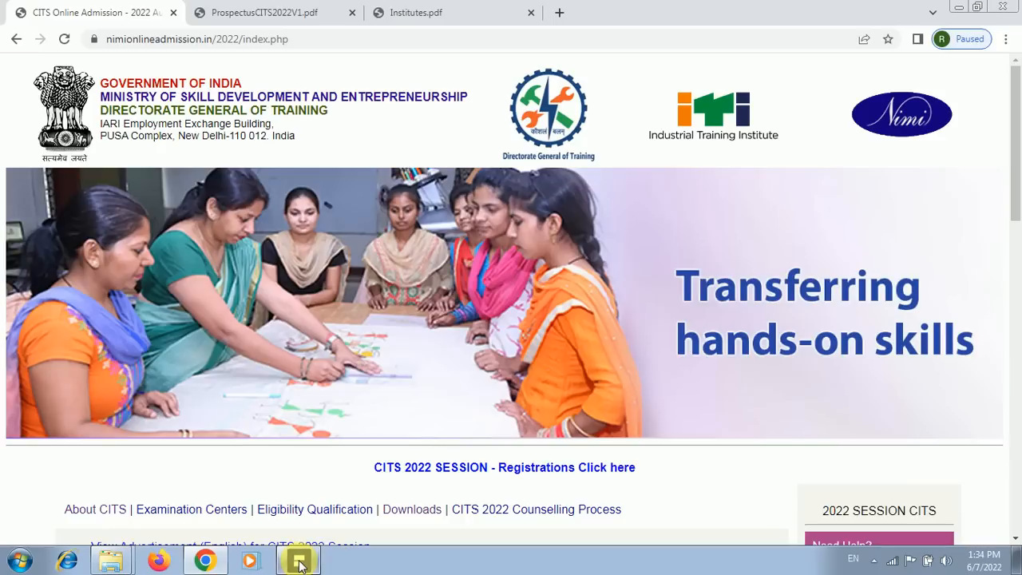
left_click(299, 563)
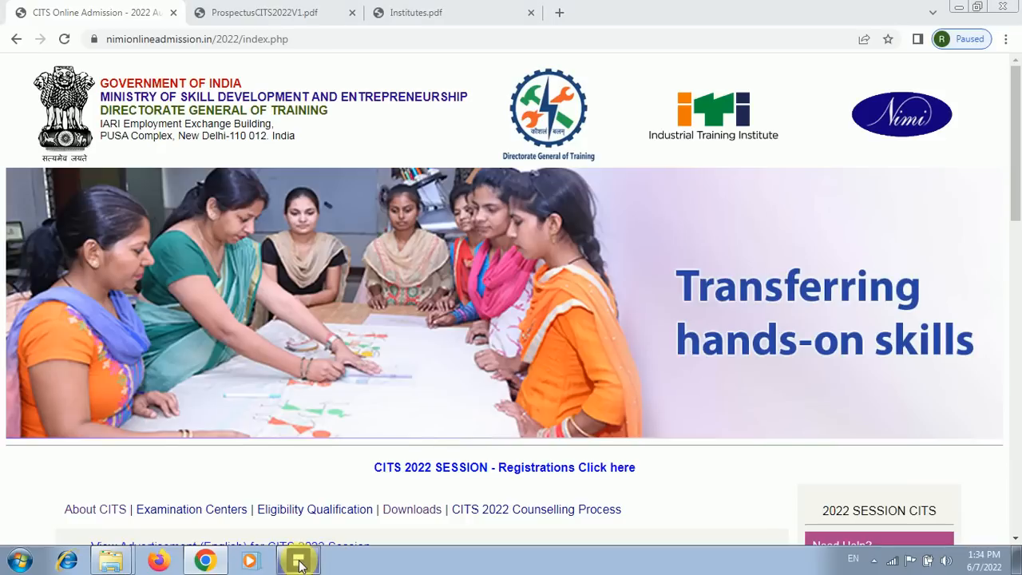